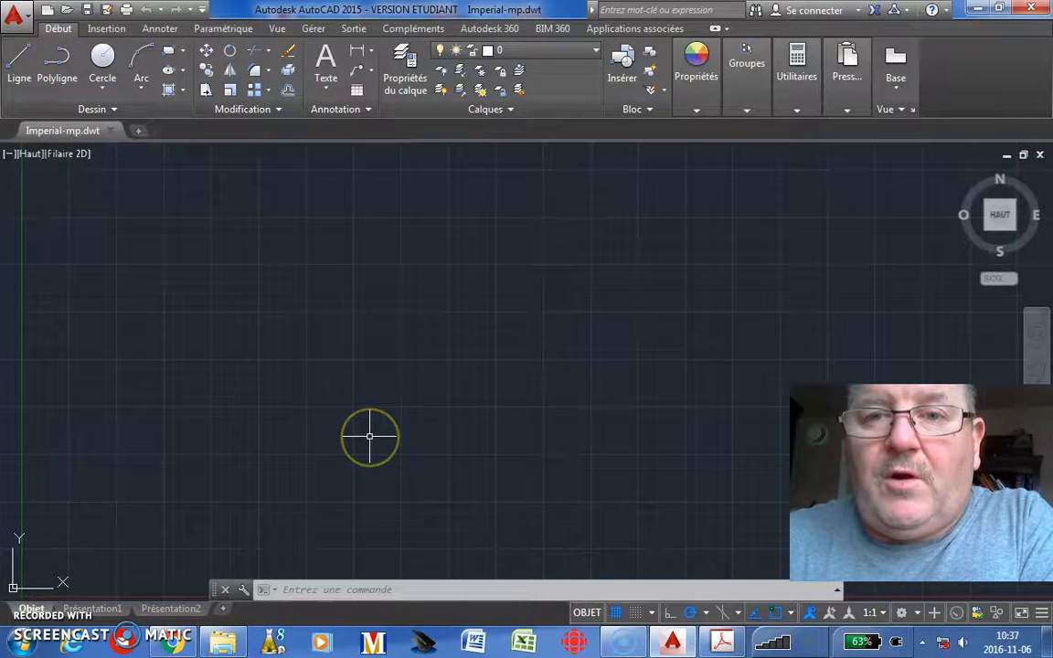
pyautogui.click(596, 53)
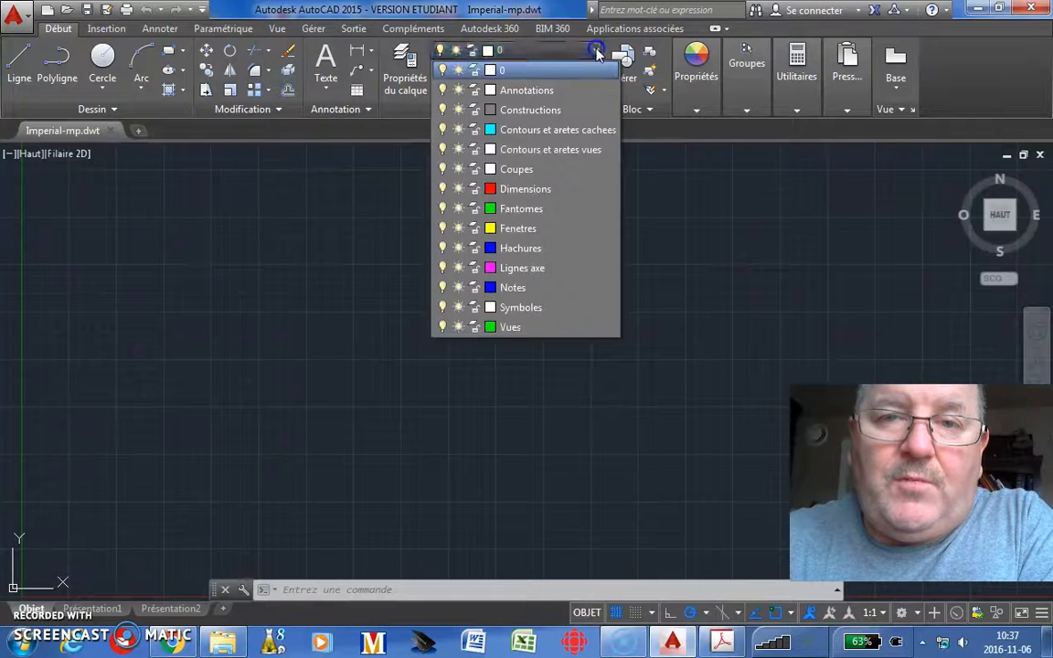
pyautogui.click(594, 52)
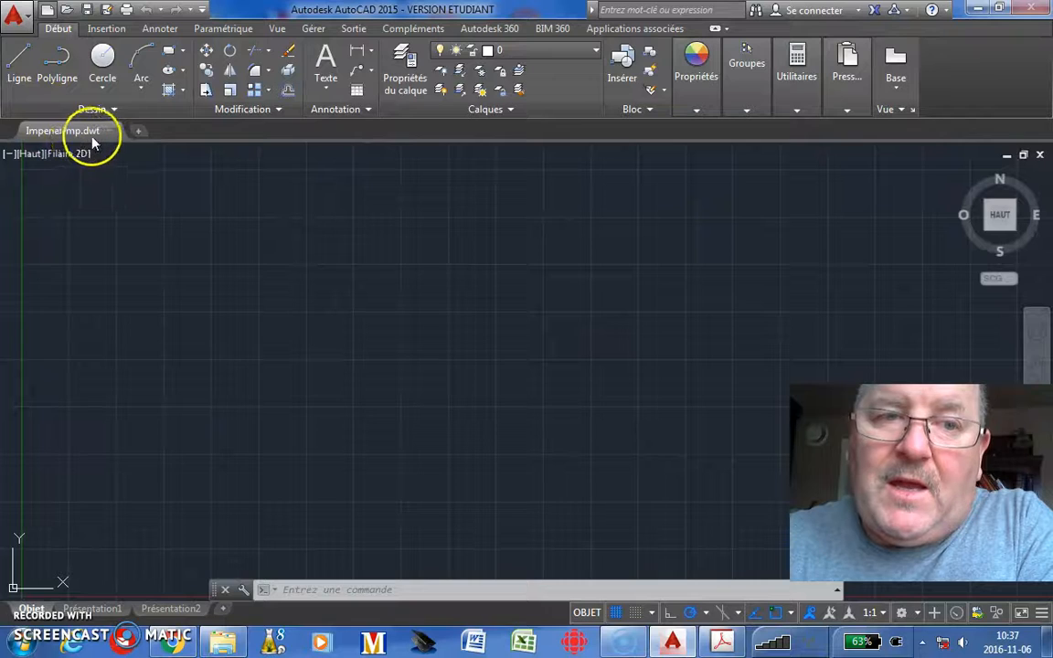
# Create a new drawing from the Imperial-mp.dwt template
pyautogui.hotkey('ctrl', 'n')
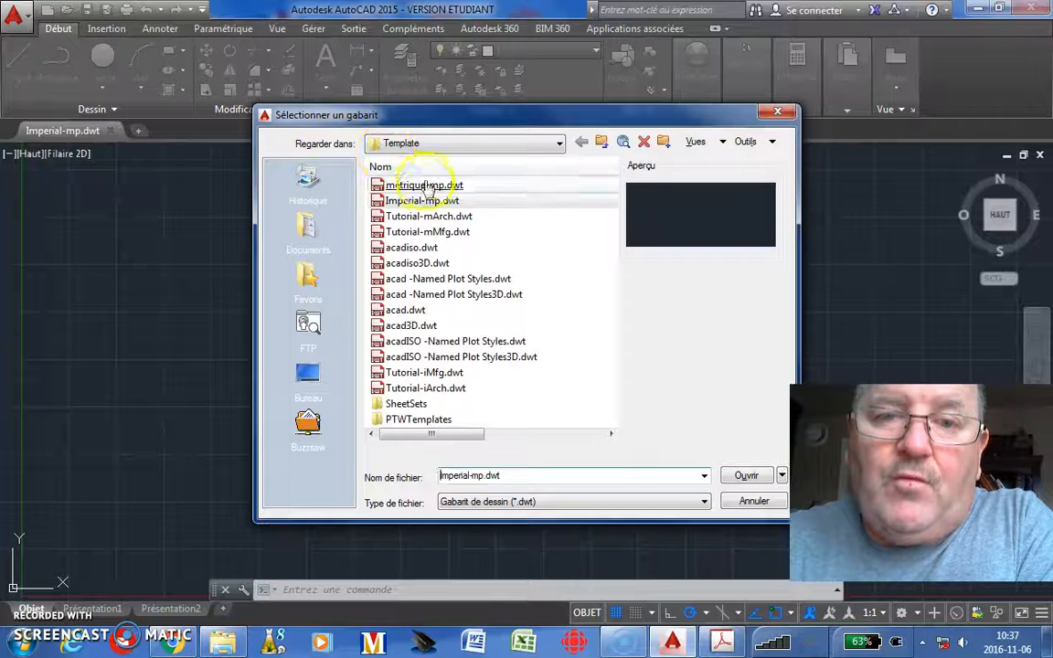
pyautogui.click(407, 201)
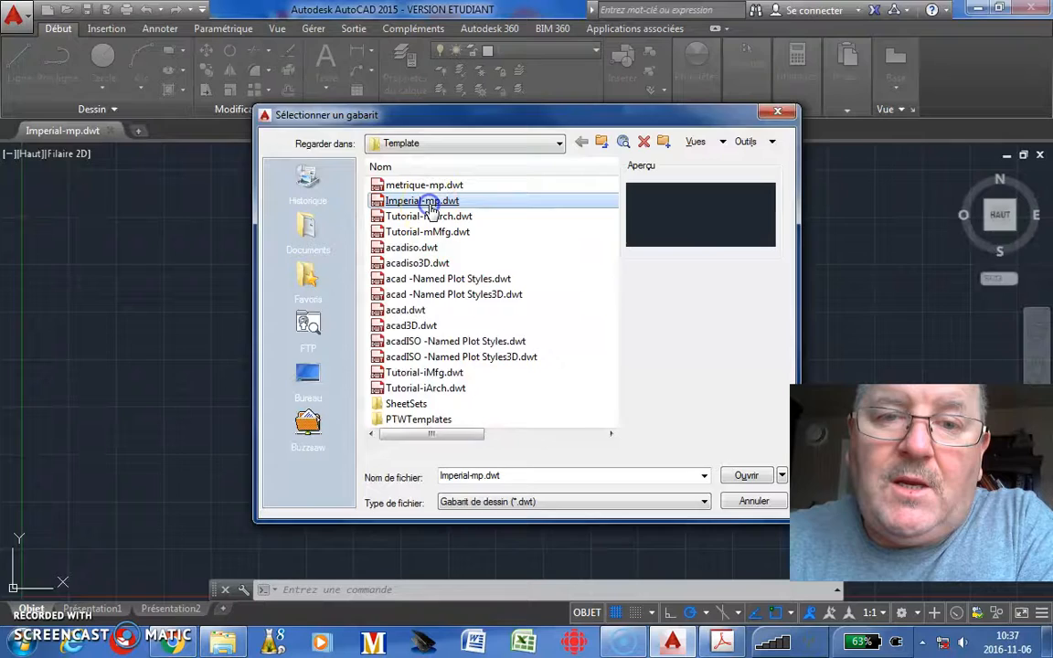
pyautogui.doubleClick(431, 208)
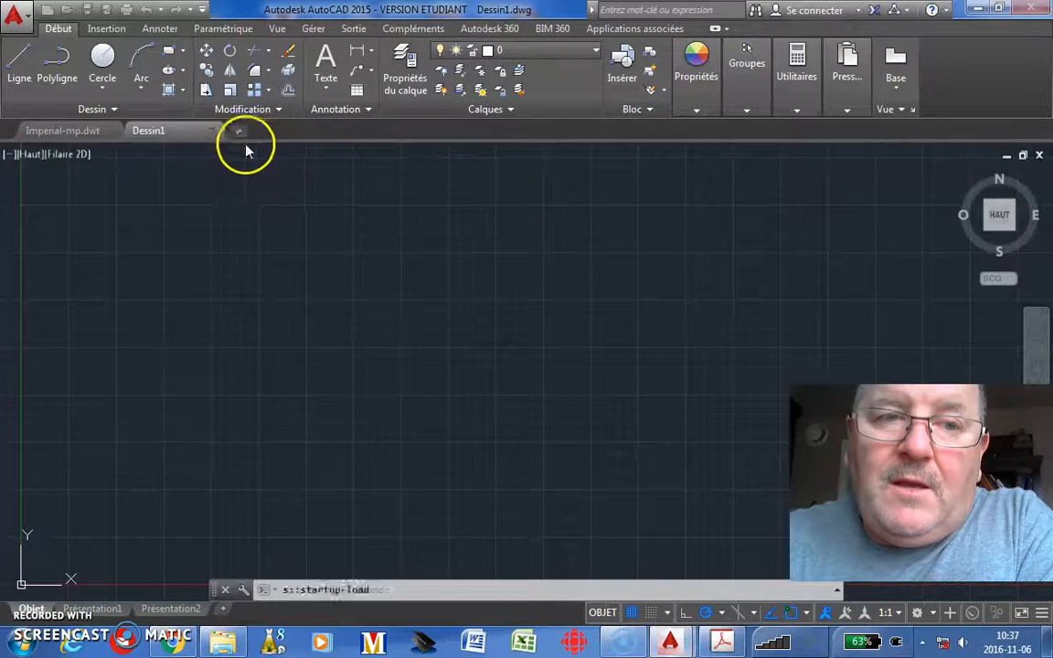
pyautogui.moveTo(165, 133)
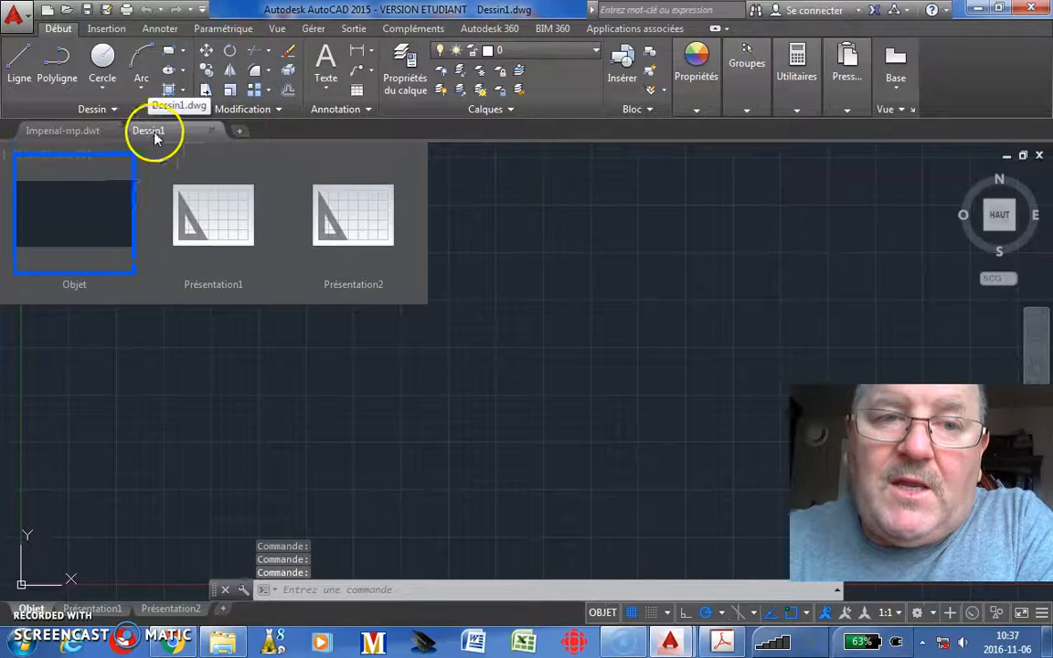
# Make Constructions the current layer and turn on grid snap and ortho mode
pyautogui.click(595, 51)
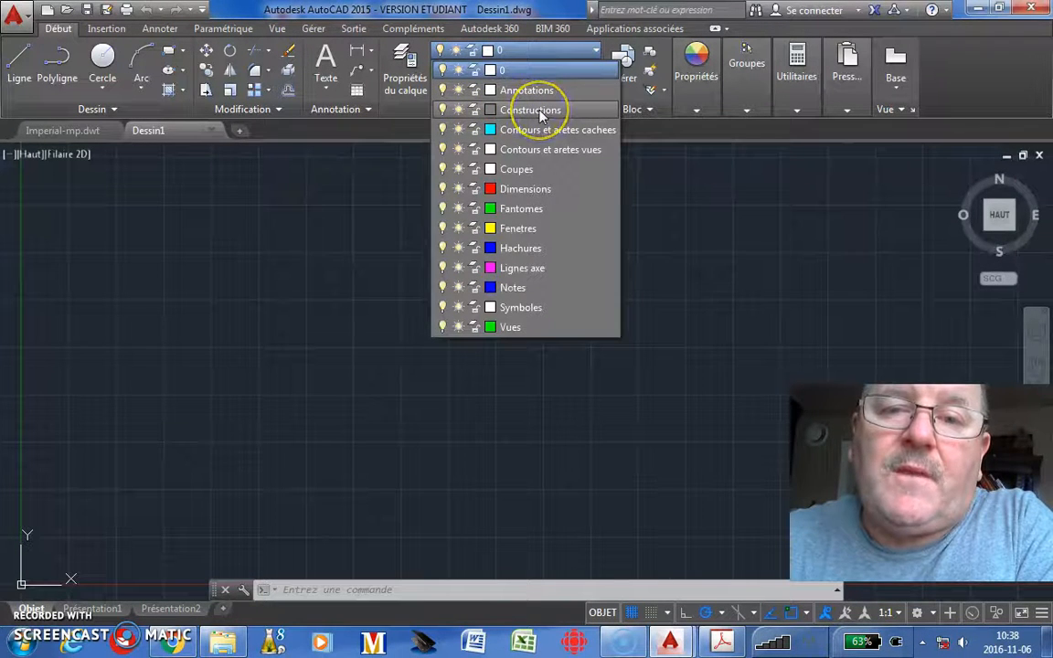
pyautogui.click(539, 111)
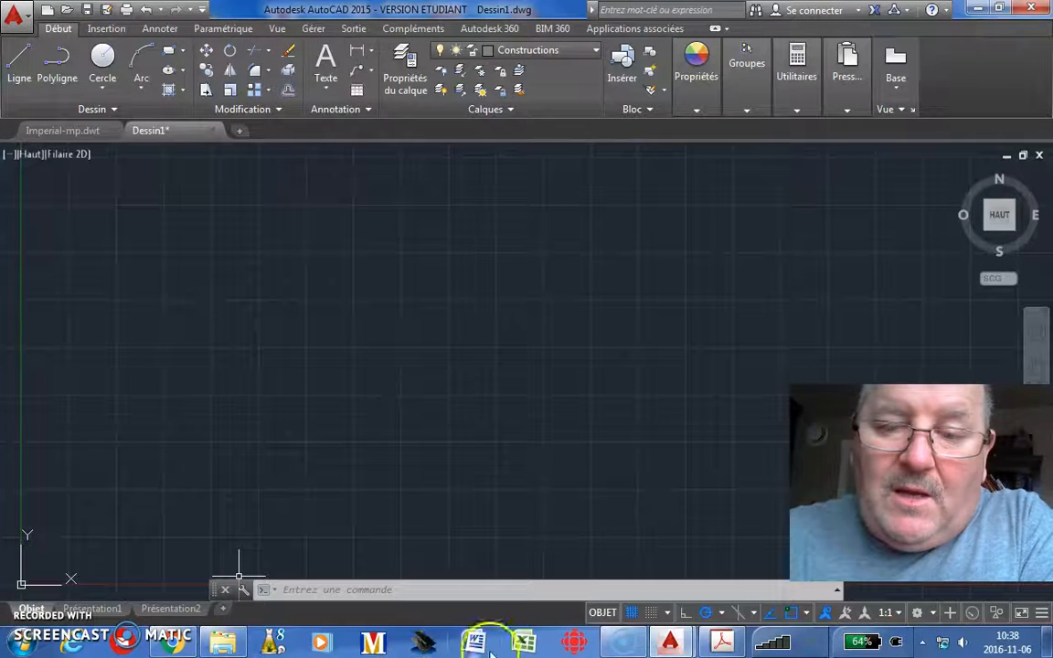
pyautogui.click(652, 613)
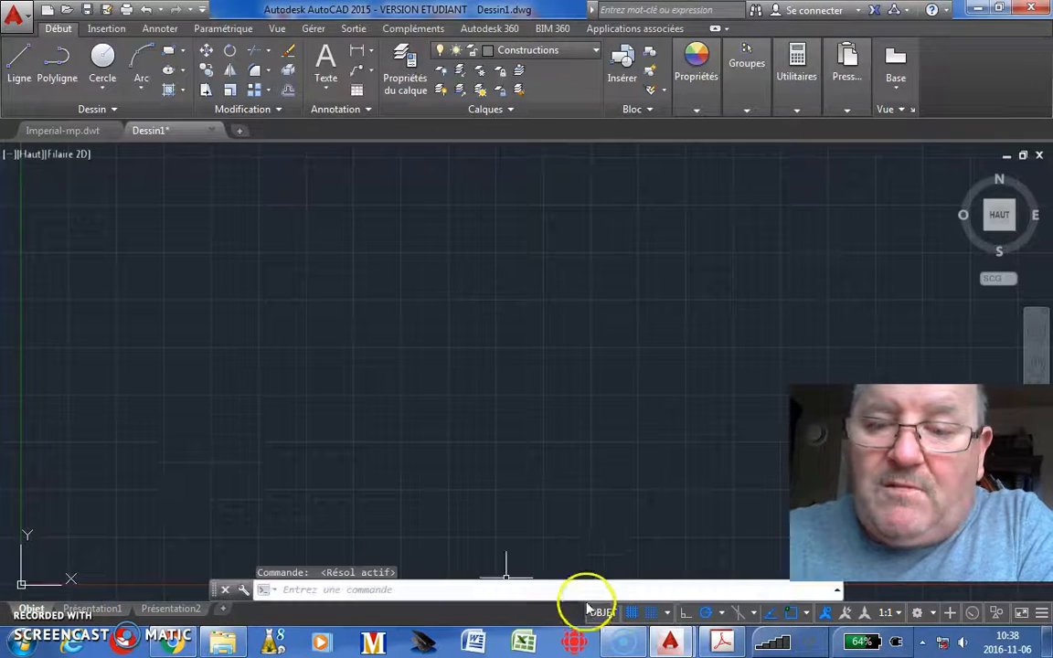
pyautogui.click(687, 613)
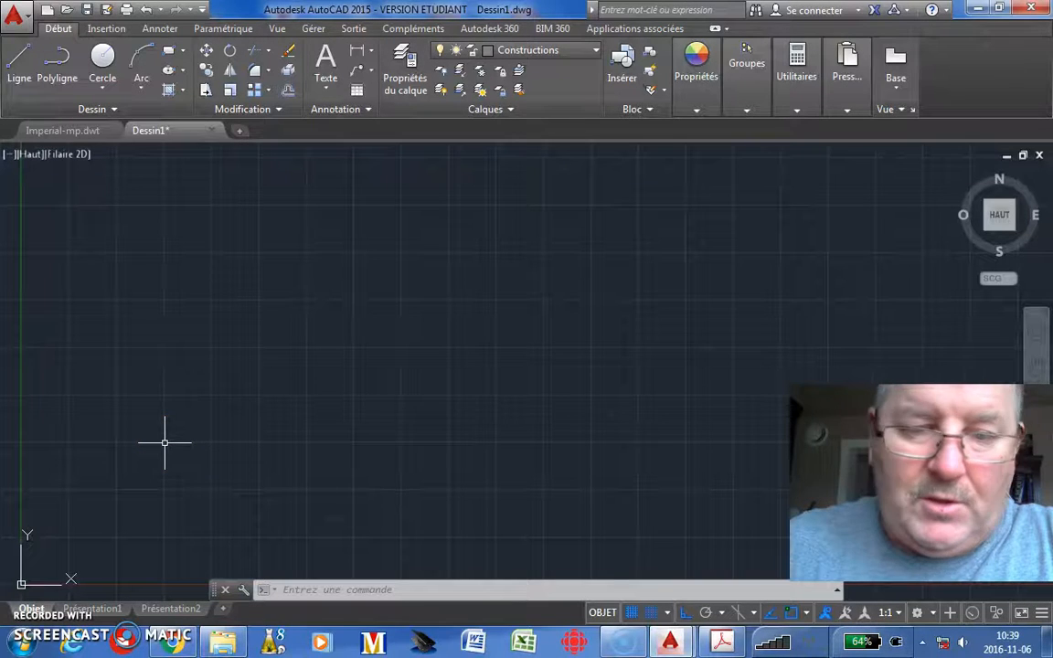
# Start the profile with connected line segments, 6 units horizontally to the right and 2 units vertically upward
pyautogui.click(18, 68)
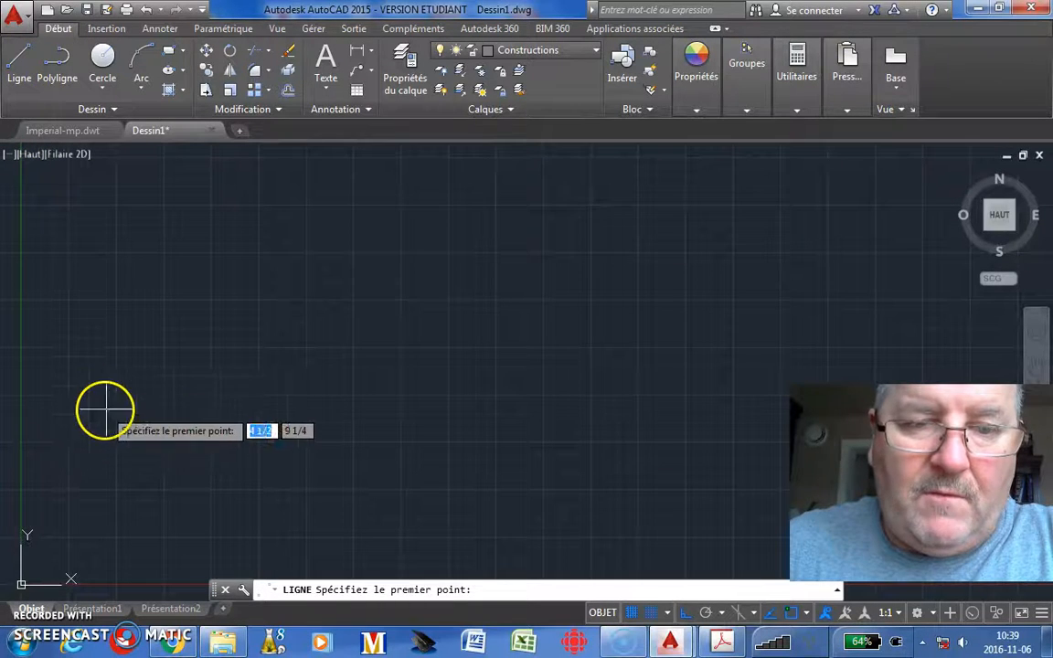
pyautogui.click(164, 444)
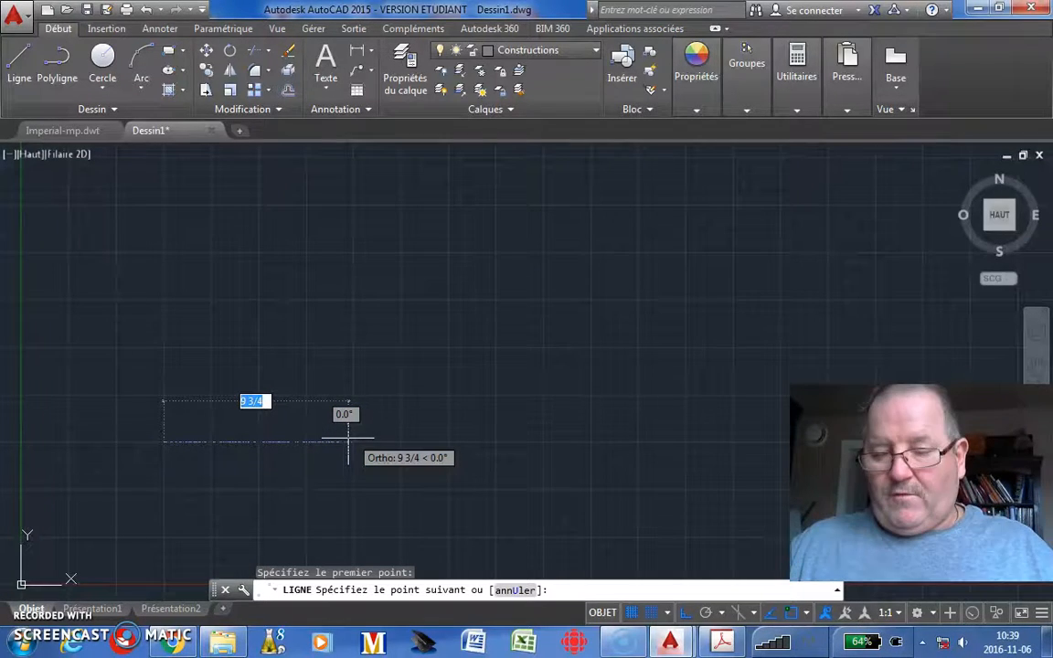
pyautogui.write('6')
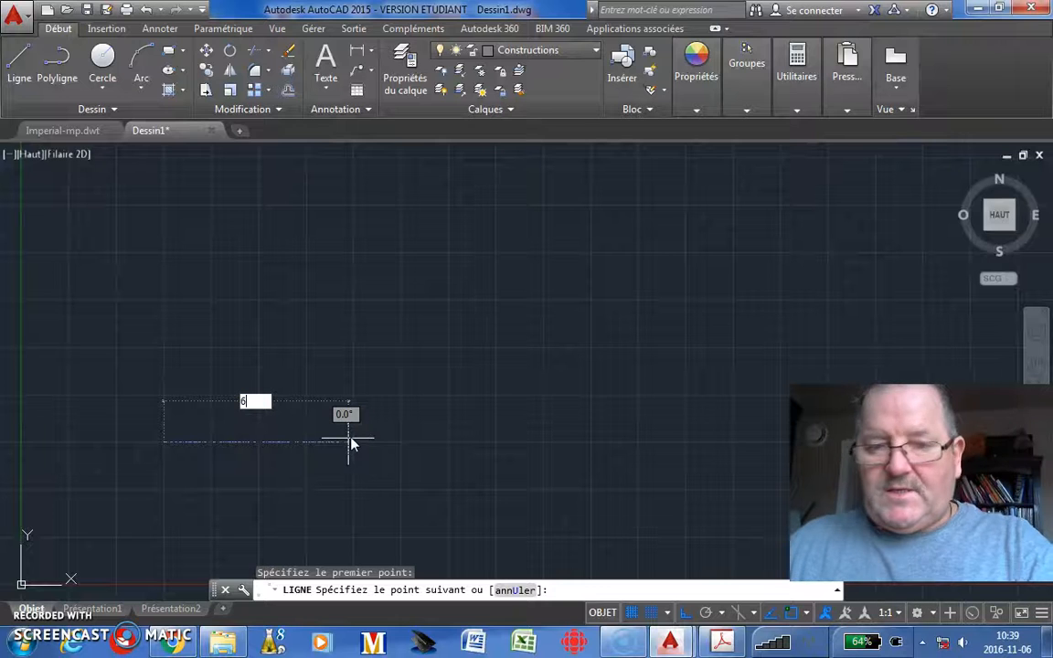
pyautogui.click(350, 428)
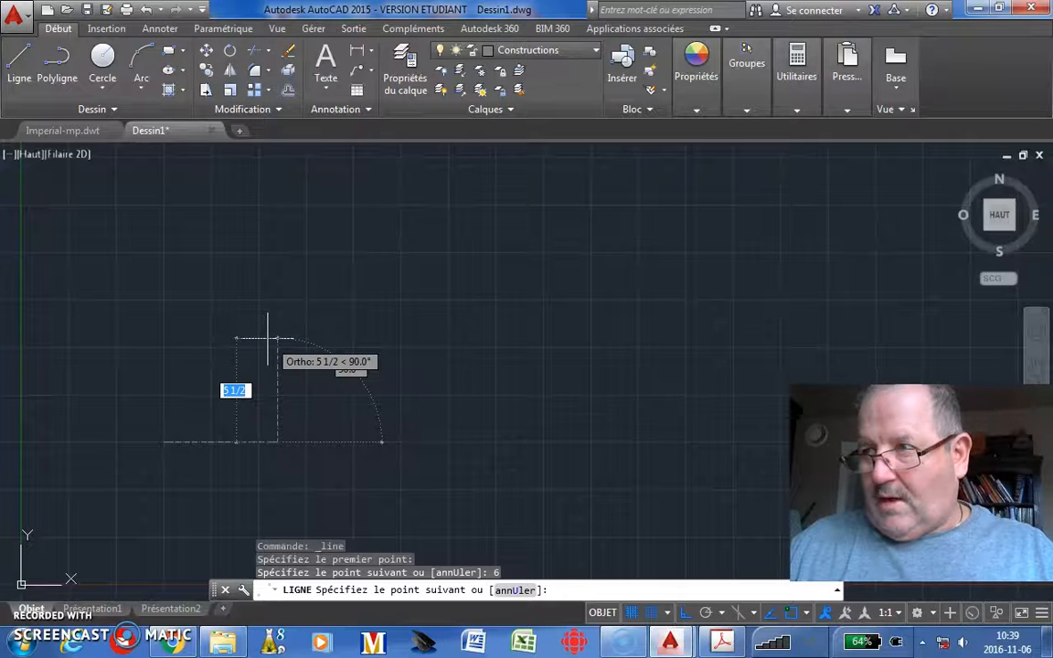
pyautogui.write('2')
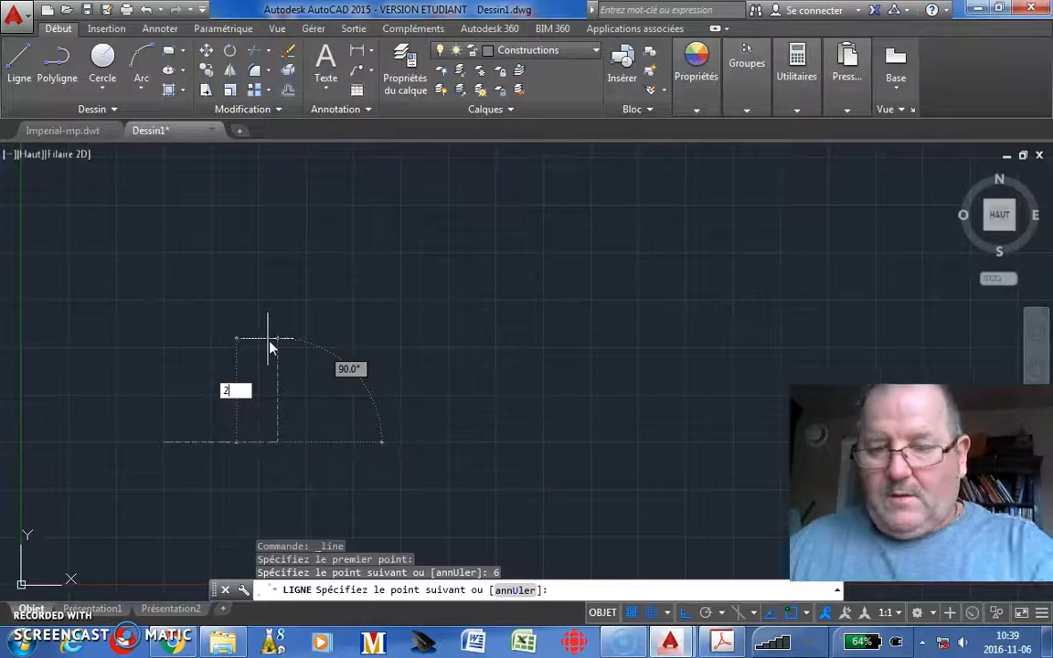
pyautogui.click(322, 343)
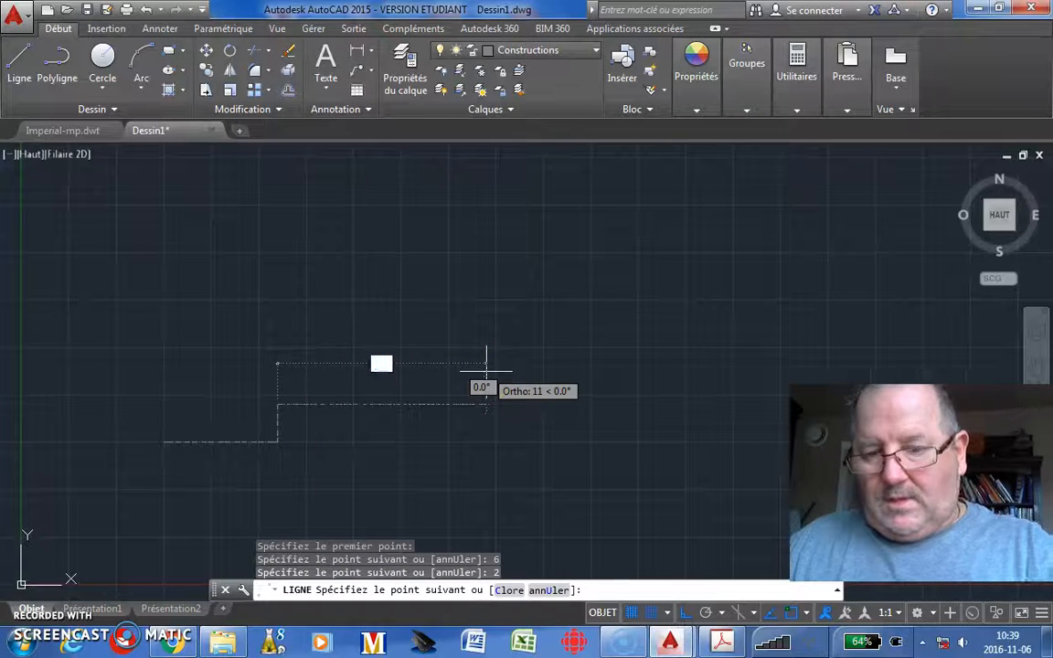
# Continue the profile with a 7-unit horizontal segment to the right and a 2-unit vertical segment downward
pyautogui.write('7')
pyautogui.press('Return')
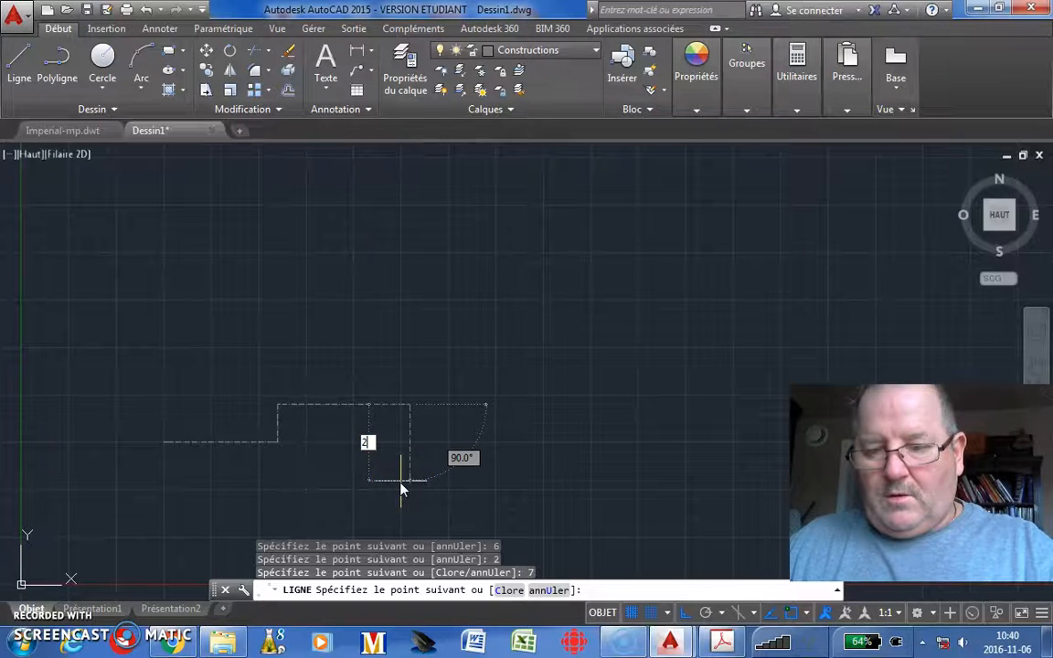
pyautogui.write('2')
pyautogui.press('Return')
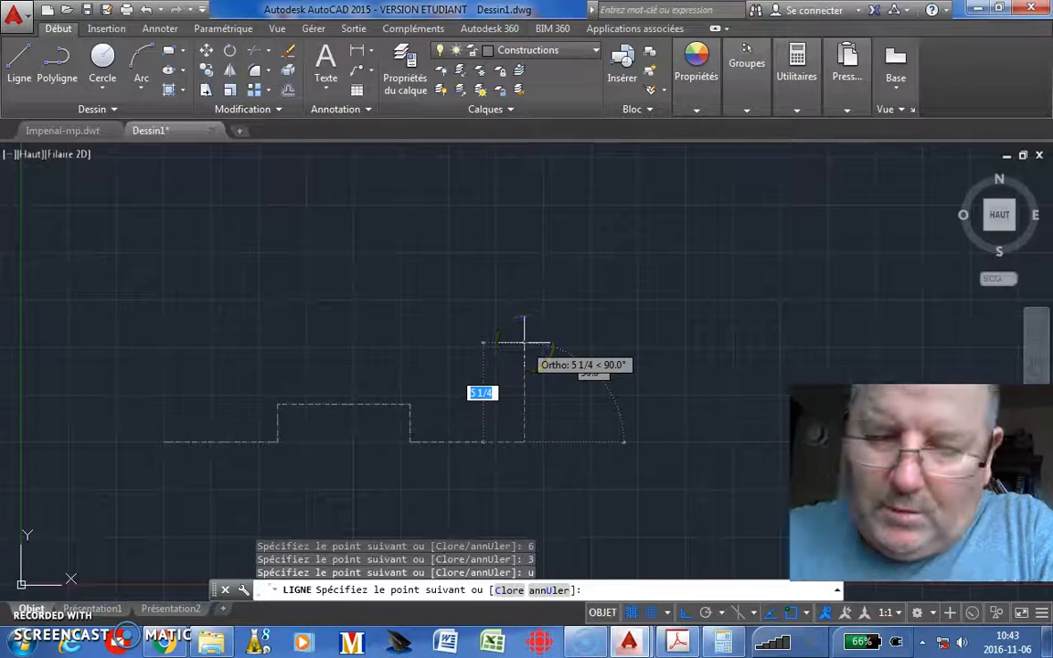
pyautogui.write('2')
pyautogui.press('Return')
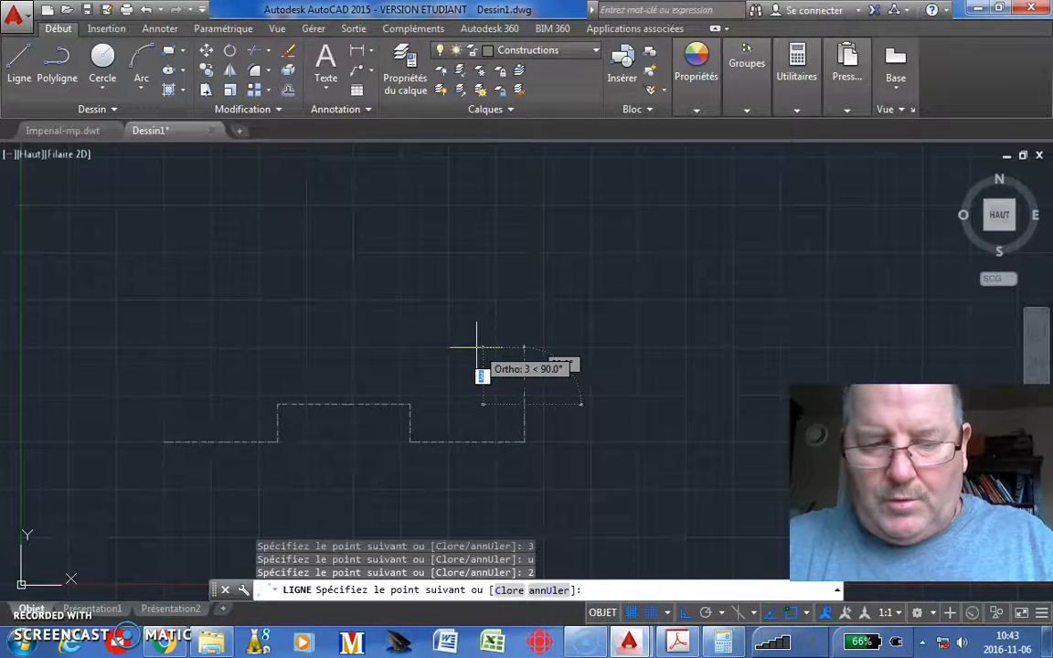
pyautogui.write('u')
pyautogui.press('Return')
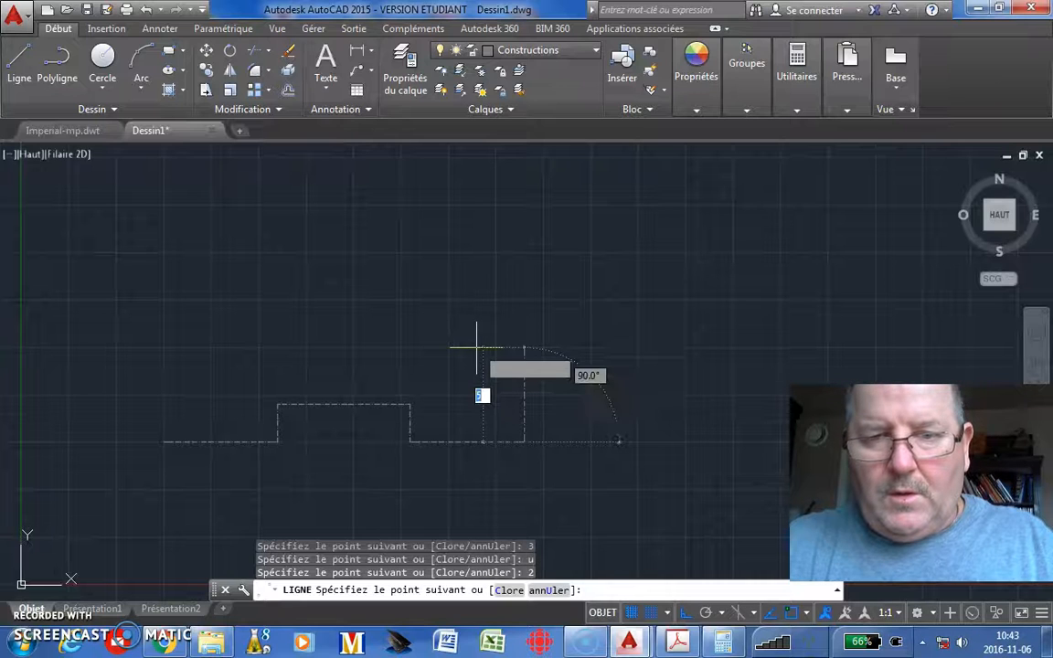
# Draw a 3-unit vertical segment upward from the right end of the profile's base
pyautogui.write('3')
pyautogui.press('Return')
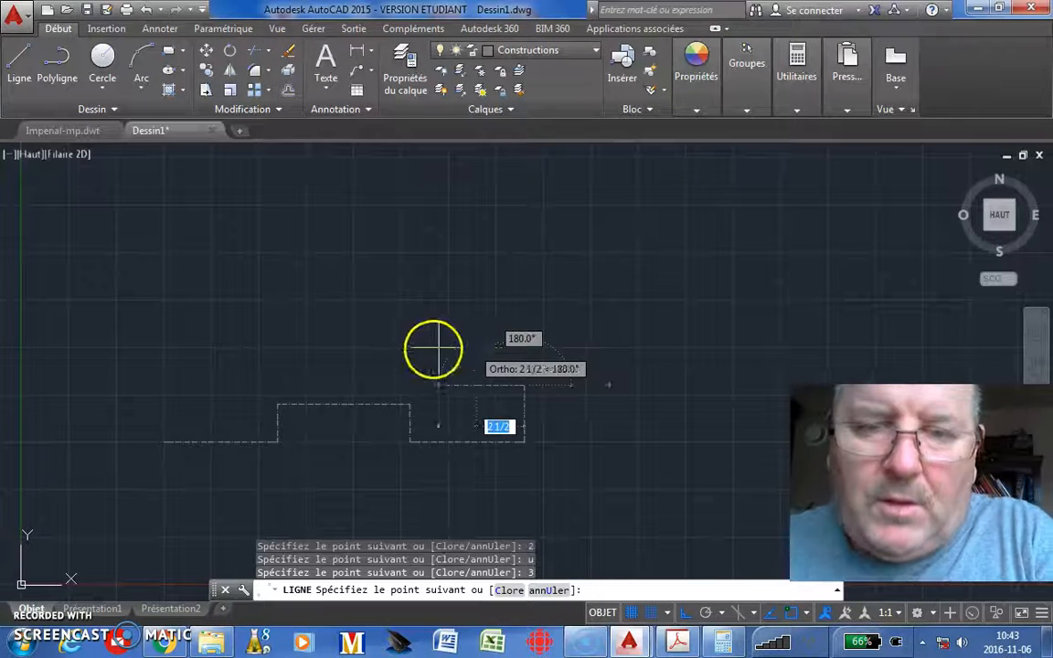
# Switch to the Windows Calculator and add the base segment lengths 6, 7 and 6
pyautogui.click(722, 643)
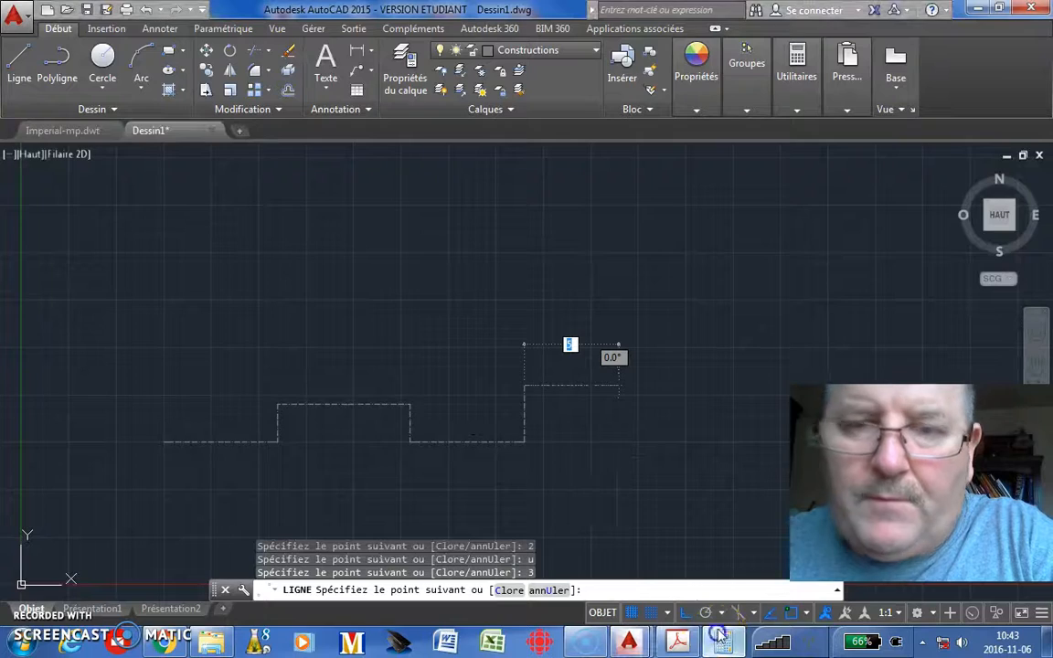
pyautogui.click(197, 370)
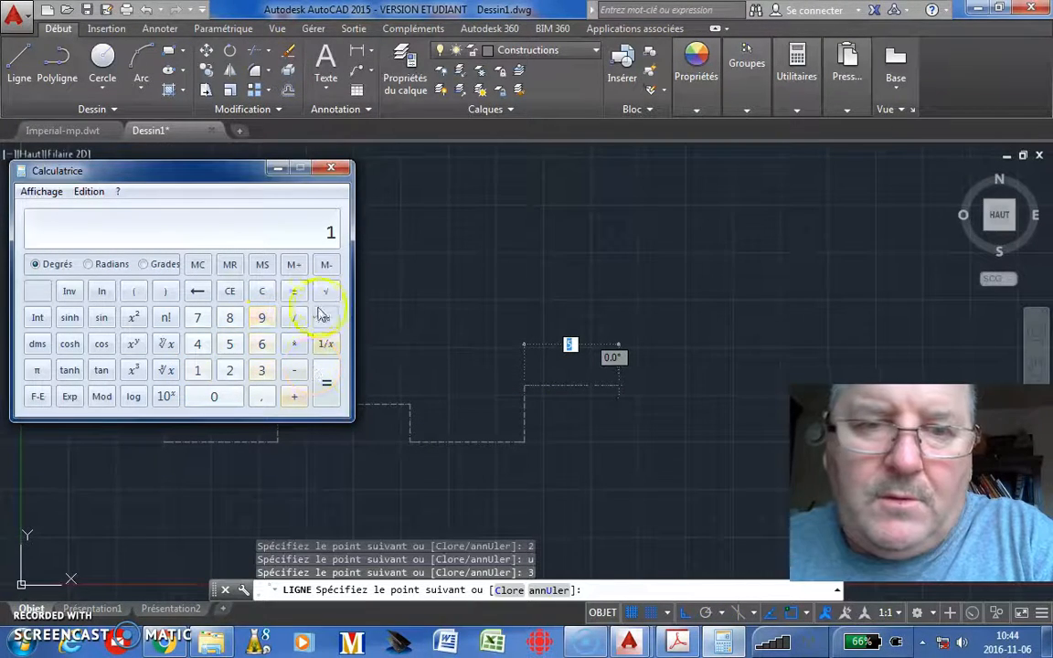
pyautogui.click(261, 291)
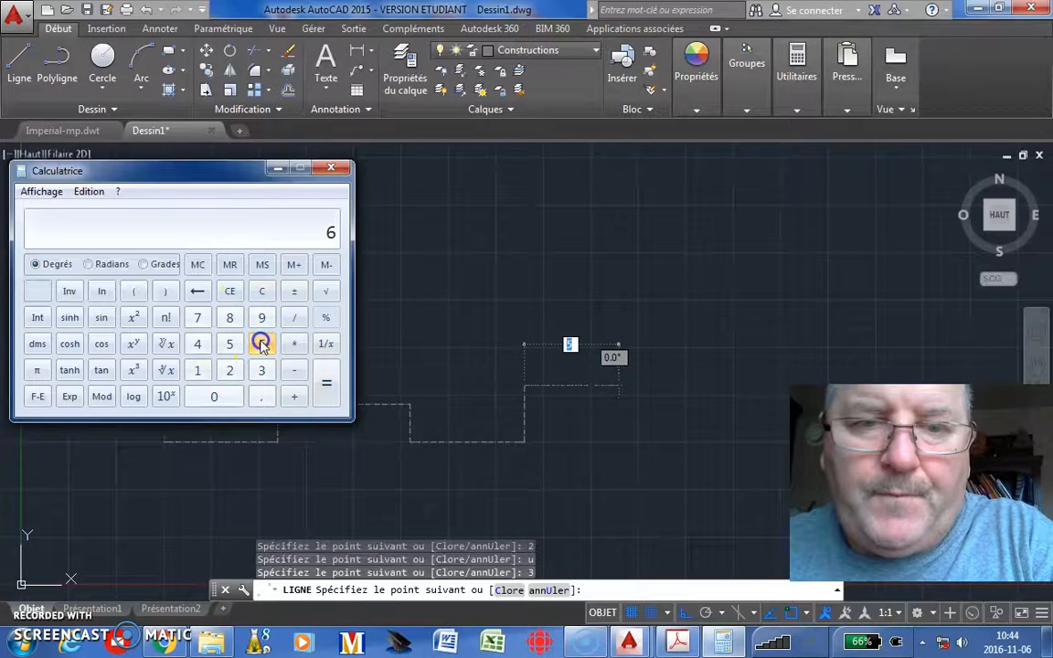
pyautogui.click(294, 396)
pyautogui.click(197, 317)
pyautogui.click(271, 350)
pyautogui.click(324, 383)
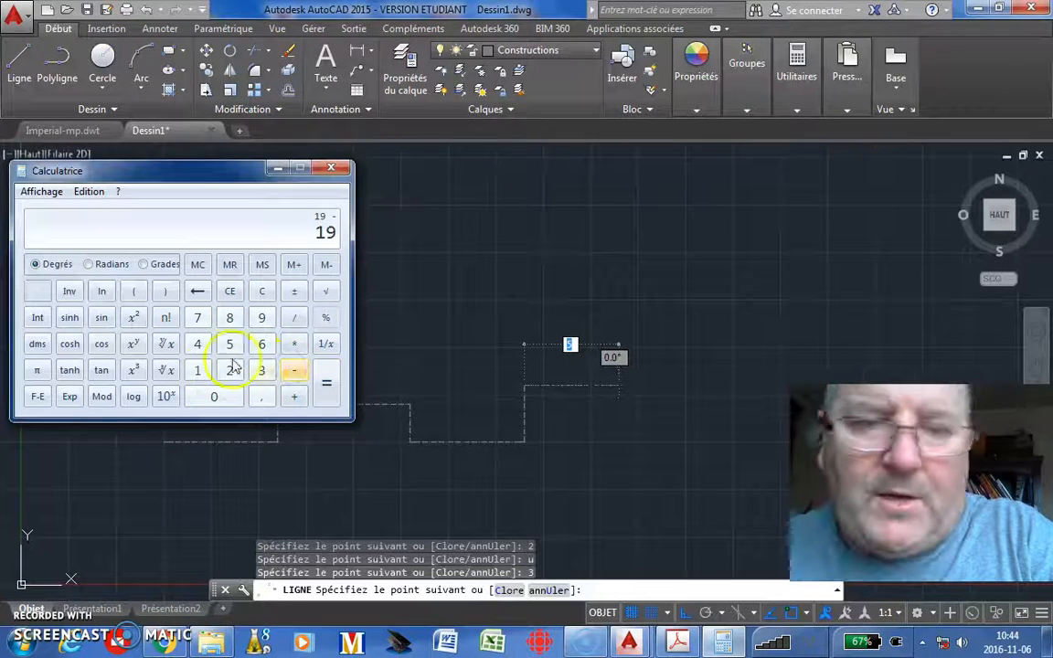
# Subtract 13.5 from the sum, divide the difference by 2, and return to the AutoCAD drawing
pyautogui.click(198, 371)
pyautogui.click(262, 370)
pyautogui.click(262, 396)
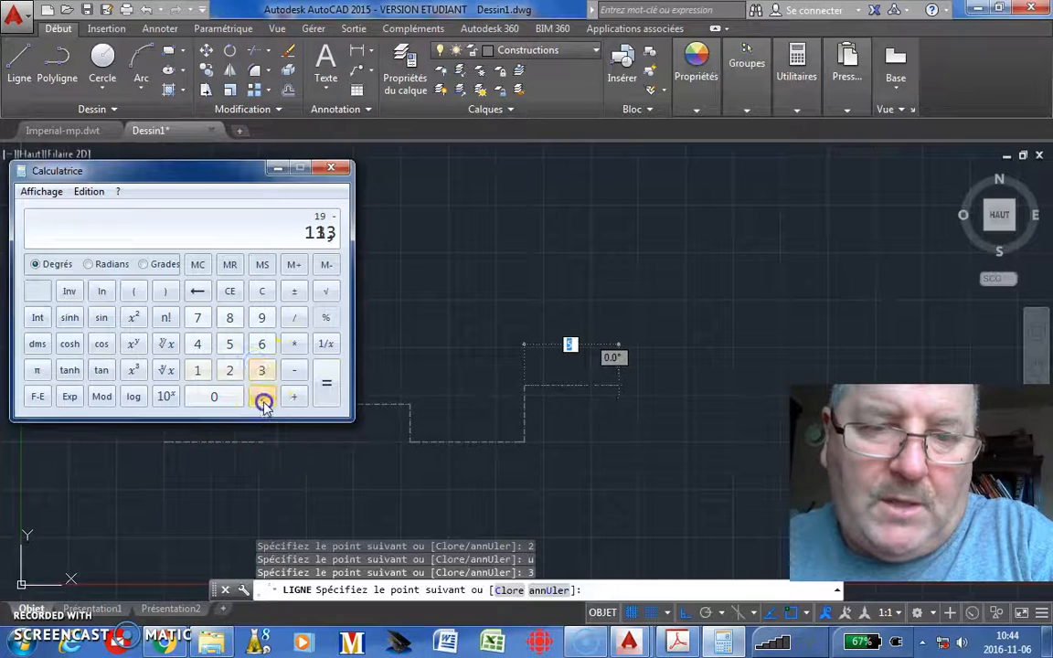
pyautogui.click(240, 353)
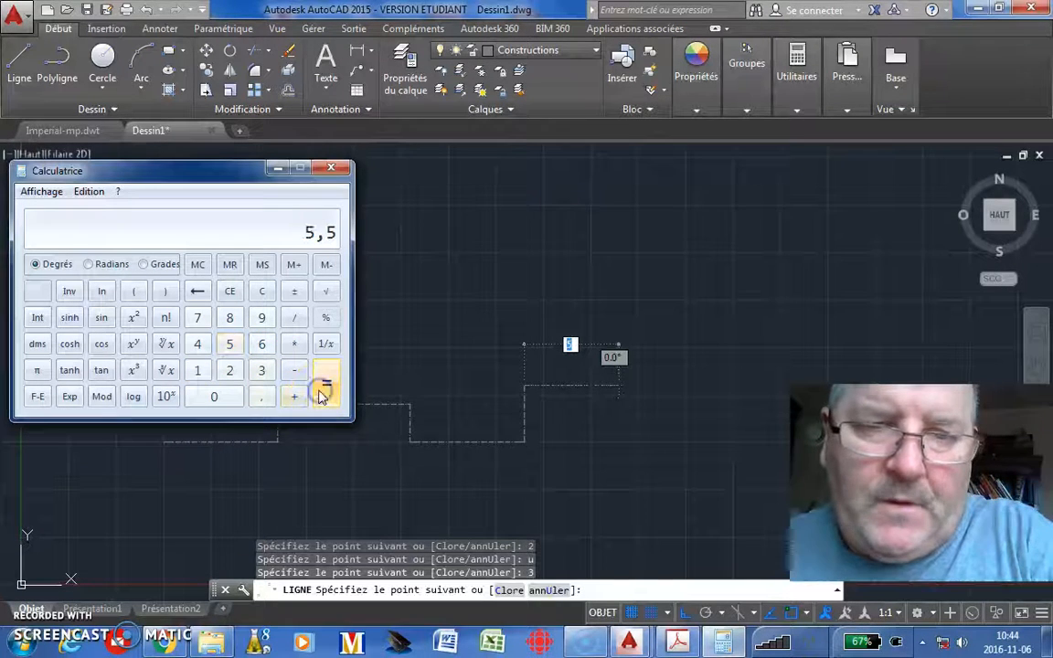
pyautogui.click(296, 345)
pyautogui.click(229, 370)
pyautogui.click(325, 389)
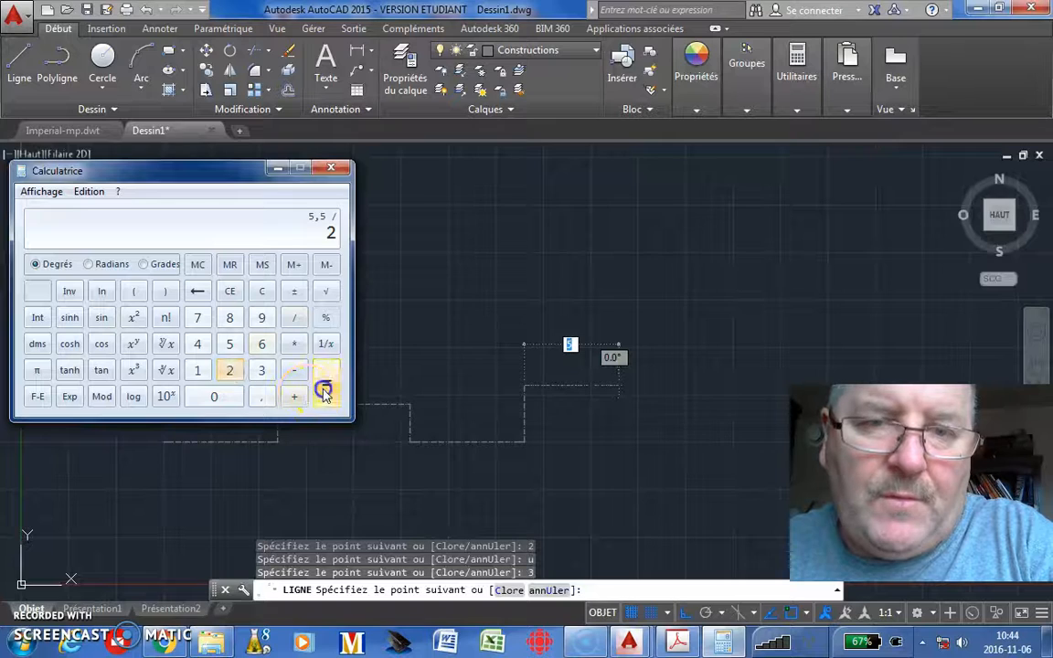
pyautogui.click(277, 168)
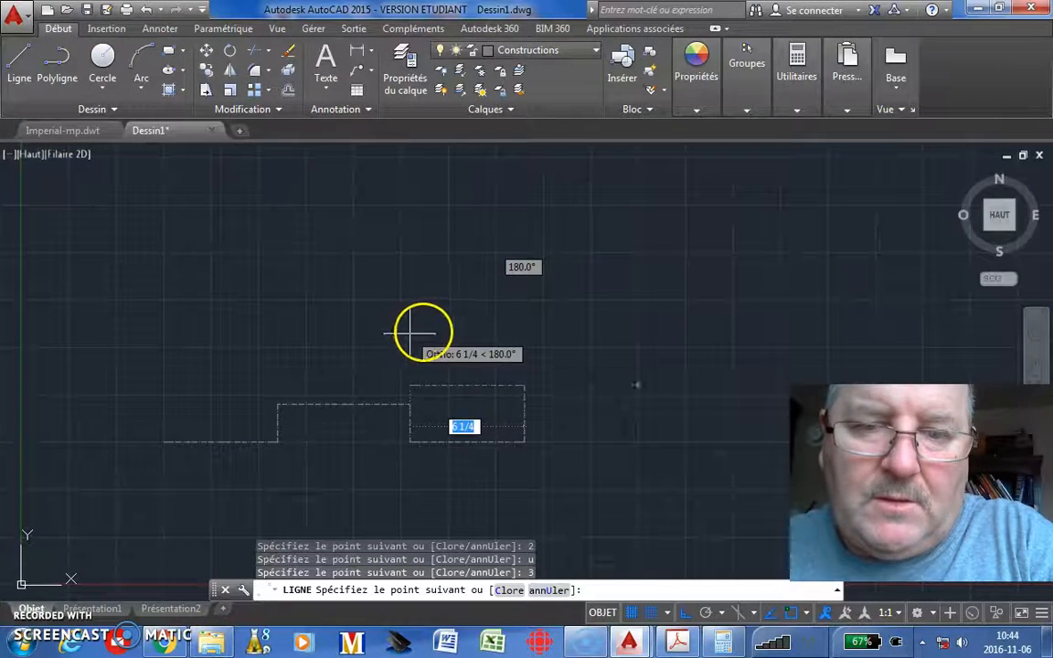
pyautogui.write('2')
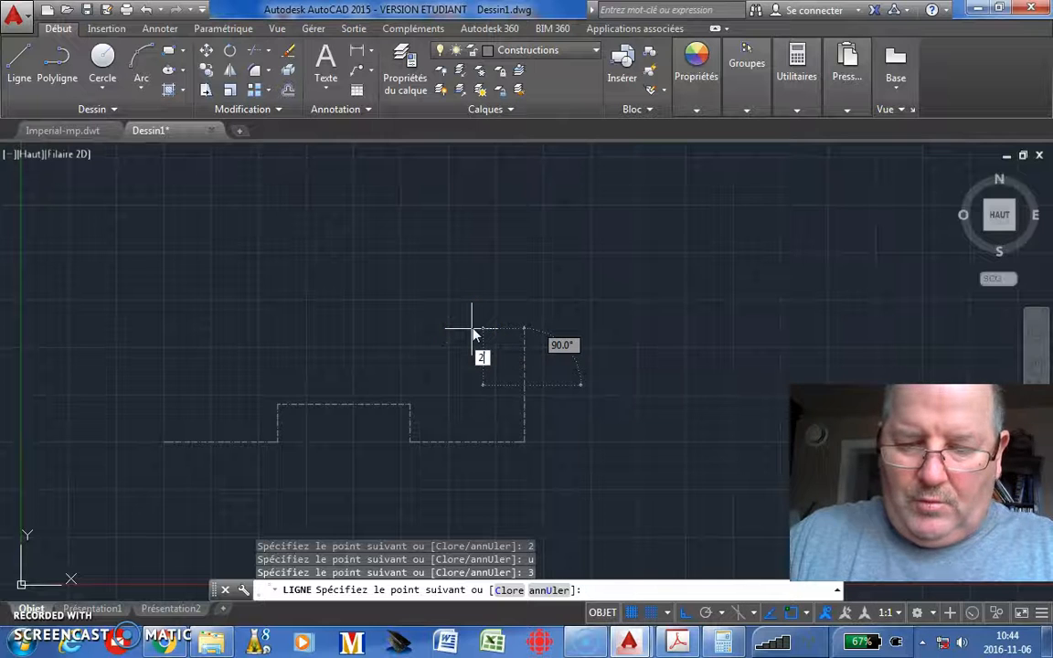
pyautogui.press('Tab')
pyautogui.write('7')
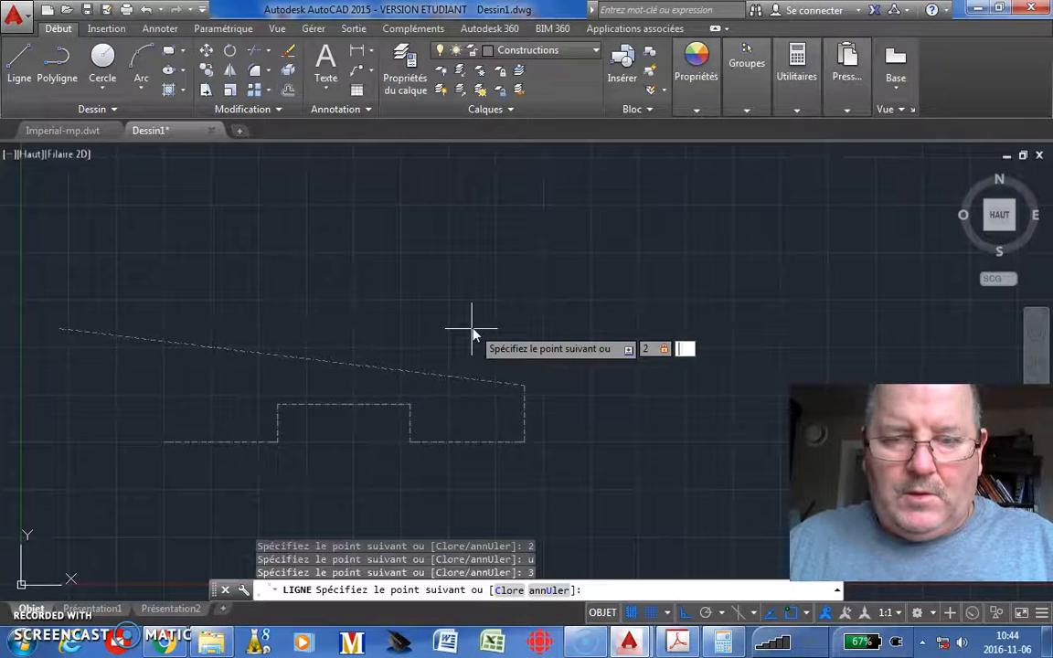
pyautogui.press('Escape')
pyautogui.click(522, 395)
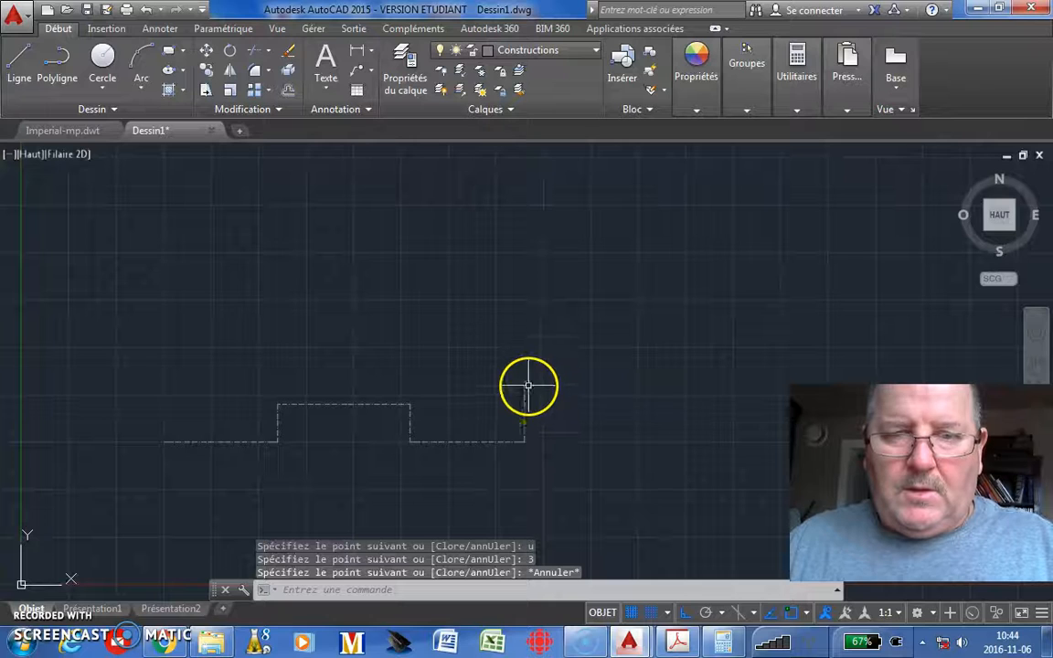
# From the upper end of the profile's right-end vertical segment, draw a 2.75-unit segment leftward and a 15-unit segment upward
pyautogui.click(27, 59)
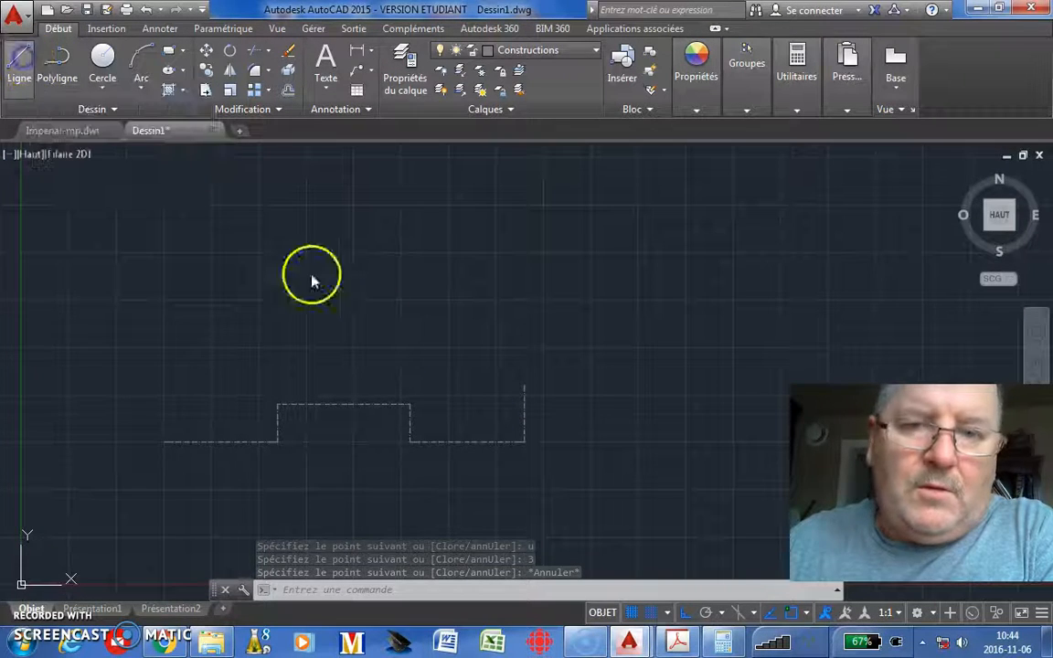
pyautogui.click(523, 383)
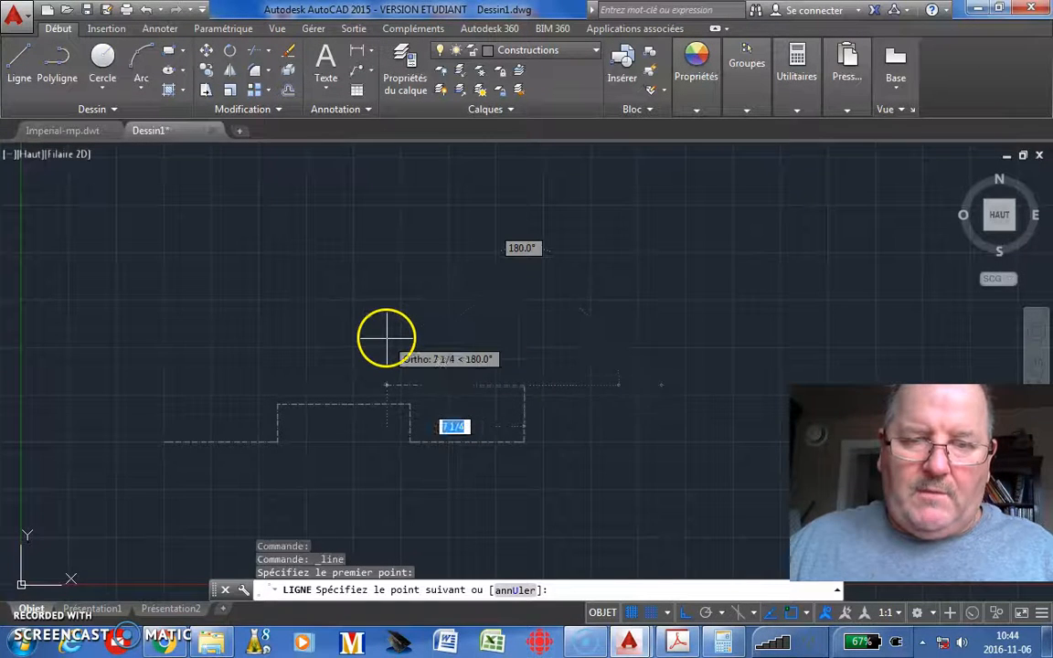
pyautogui.write('2')
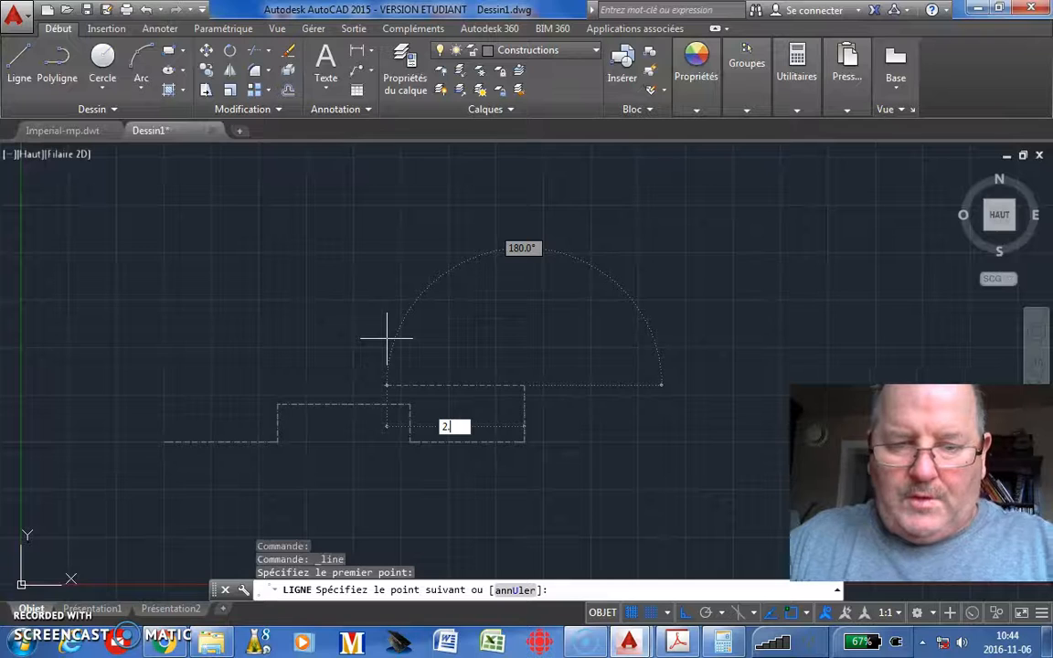
pyautogui.write('.75')
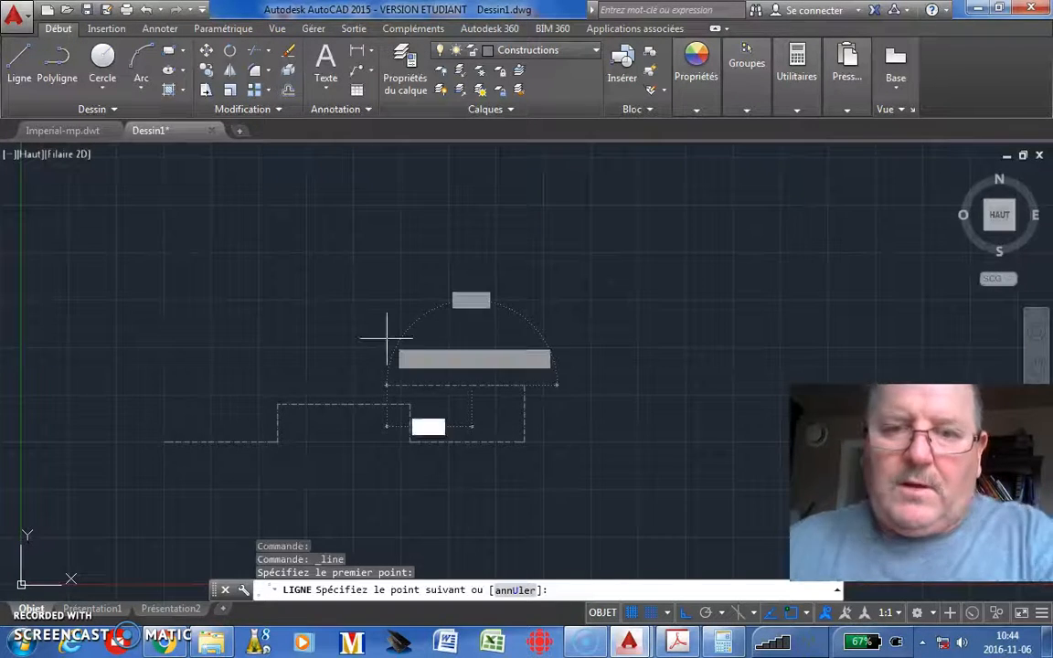
pyautogui.press('Return')
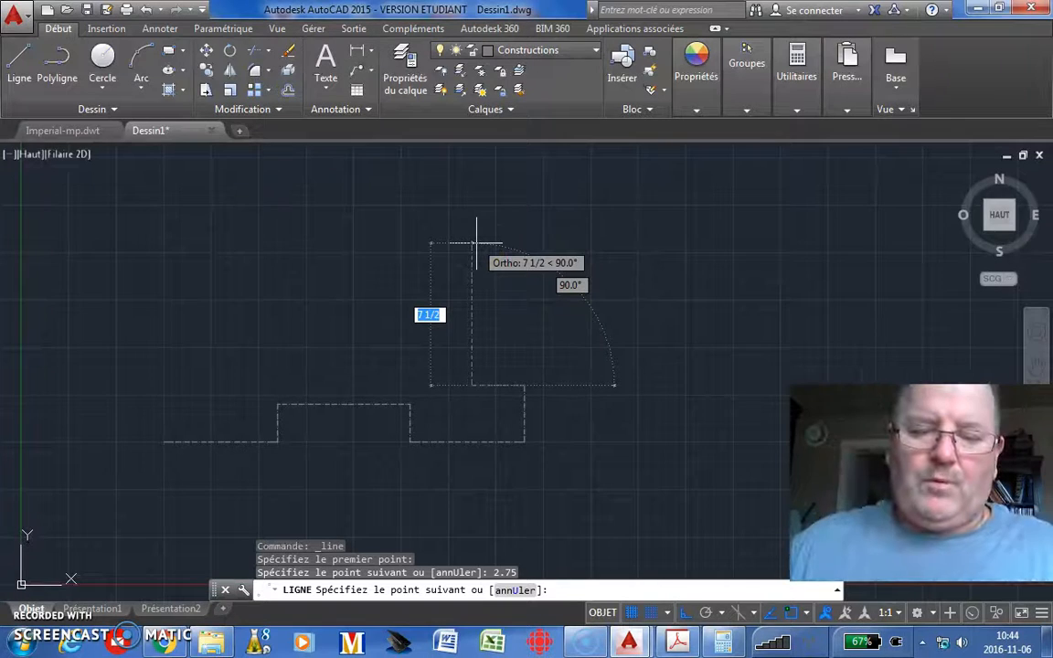
pyautogui.write('1')
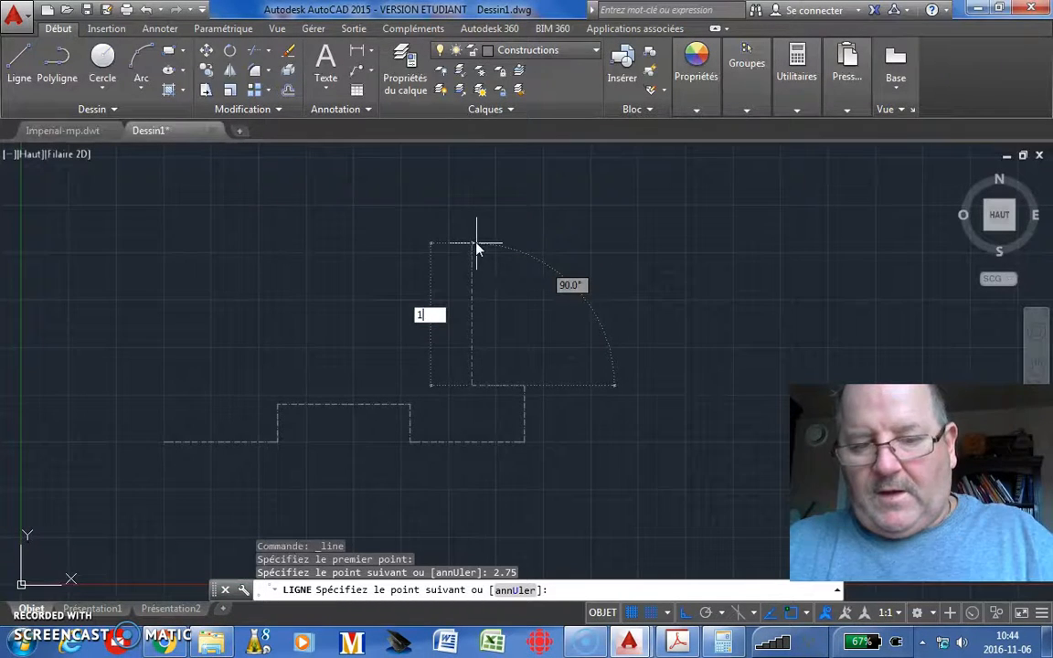
pyautogui.write('5')
pyautogui.press('Return')
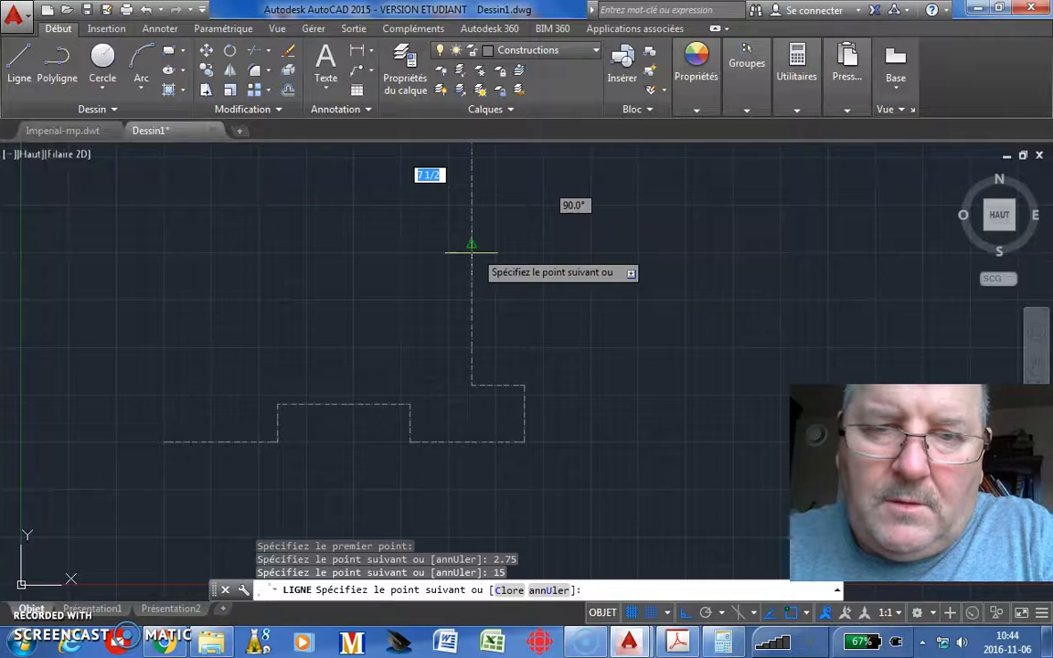
# Continue the profile with a 13.5-unit horizontal segment to the left and a 15-unit vertical segment downward
pyautogui.scroll(-2, 472, 245)
pyautogui.moveTo(421, 271); pyautogui.dragTo(411, 340, button='middle')
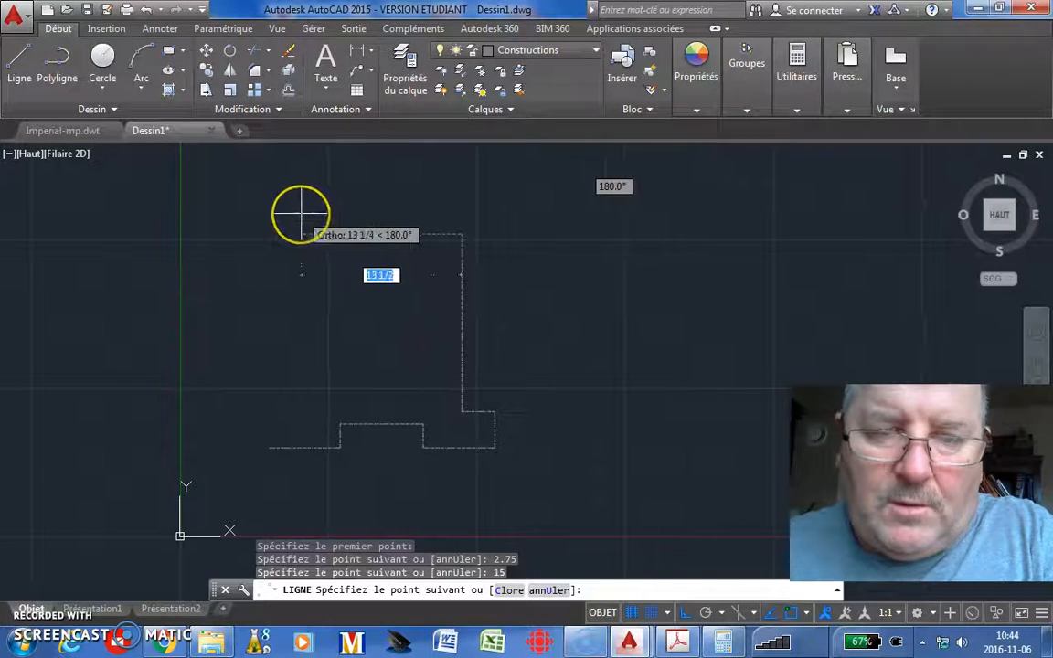
pyautogui.write('13.5')
pyautogui.press('Return')
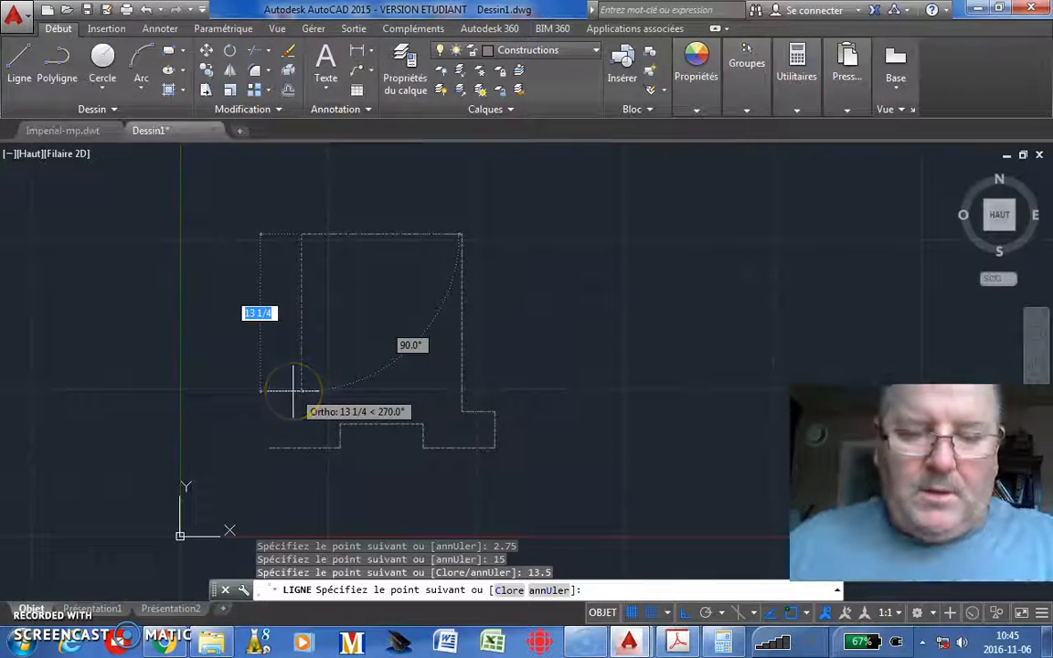
pyautogui.write('15')
pyautogui.press('Return')
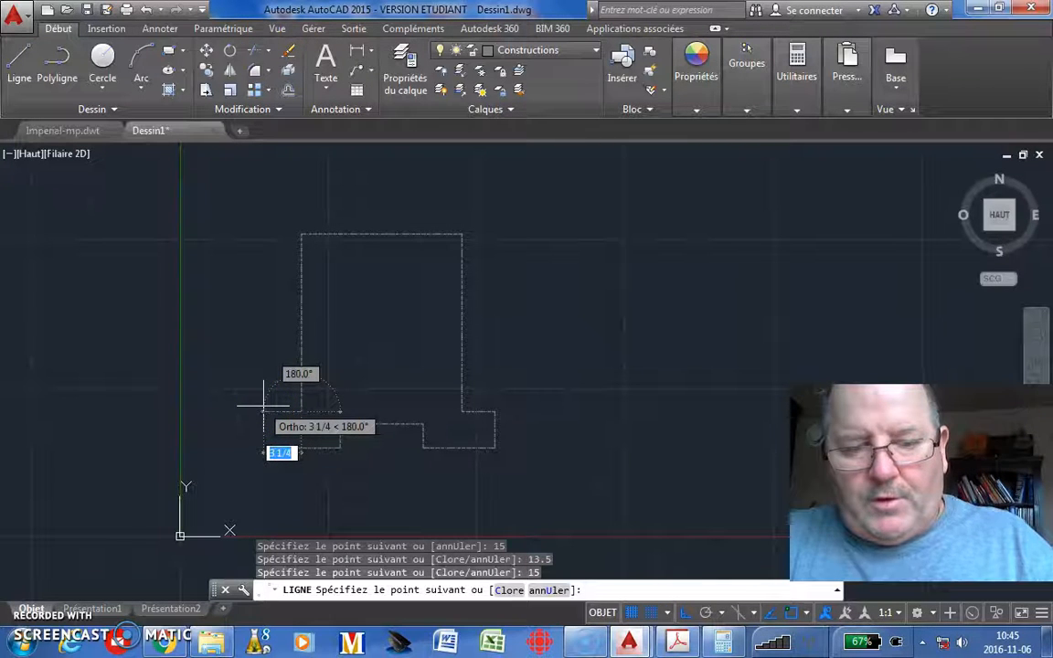
# Draw a 2.75-unit segment to the left, close the profile at the base's left endpoint, and end the Line command
pyautogui.write('2')
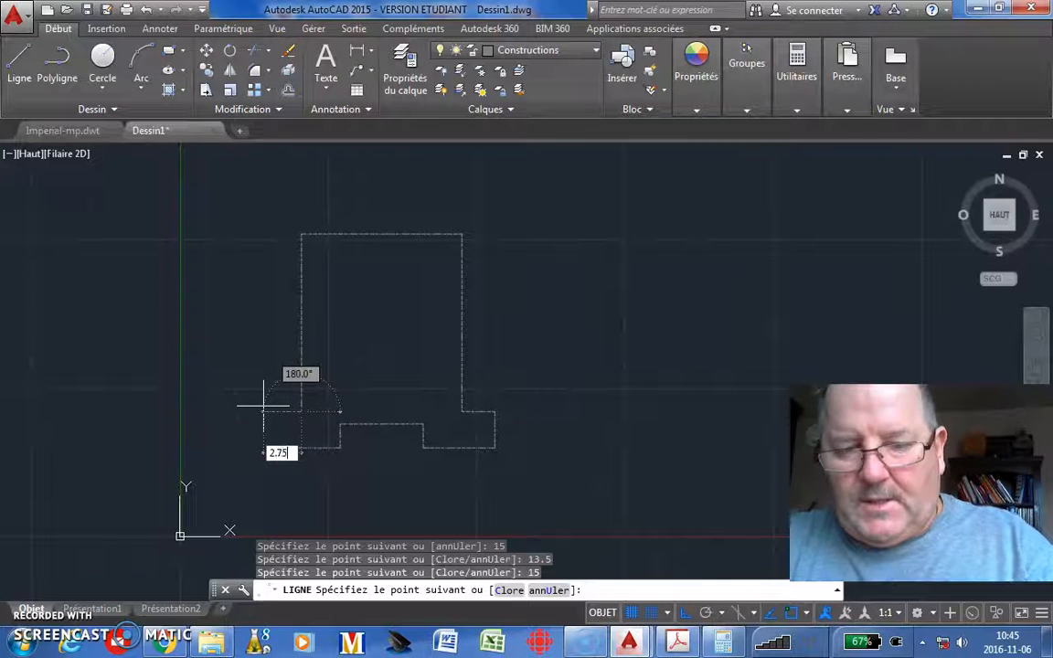
pyautogui.write('.75')
pyautogui.press('Return')
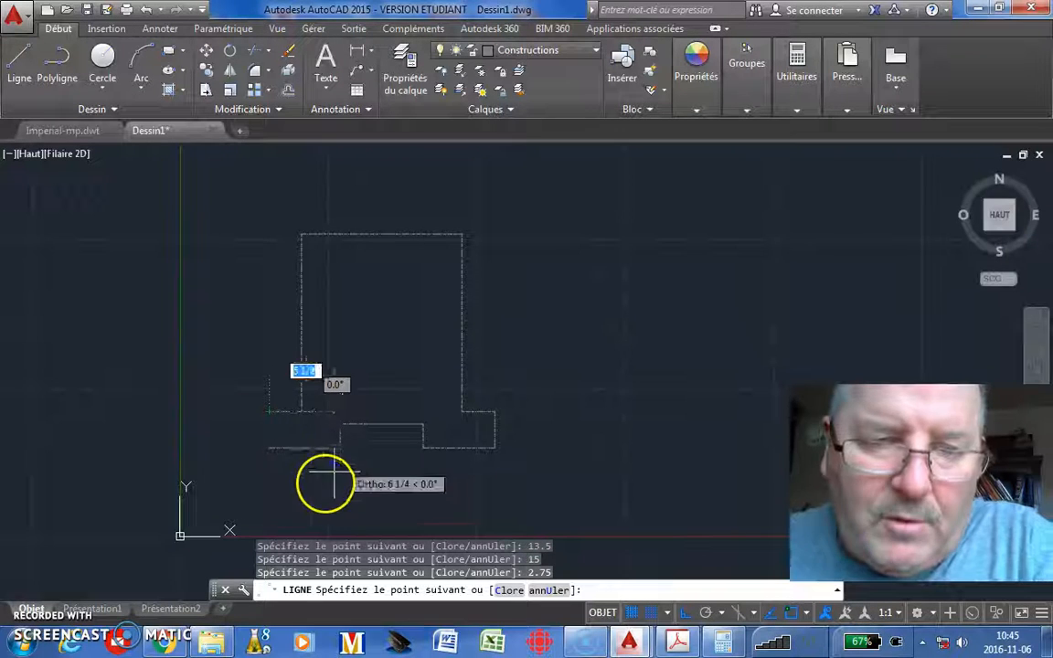
pyautogui.click(268, 448)
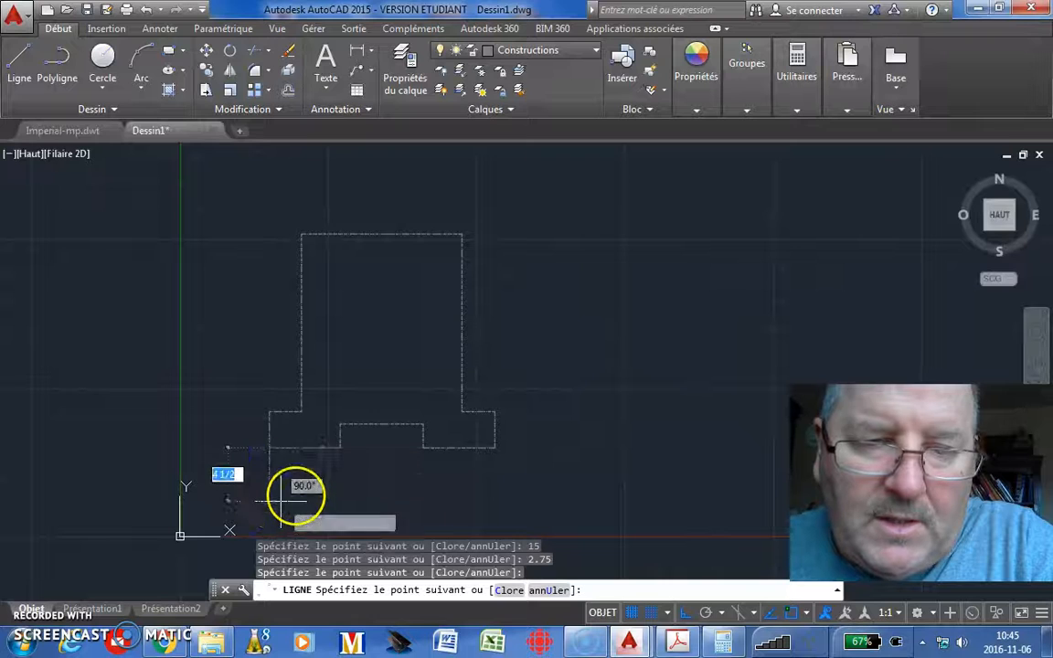
pyautogui.press('Return')
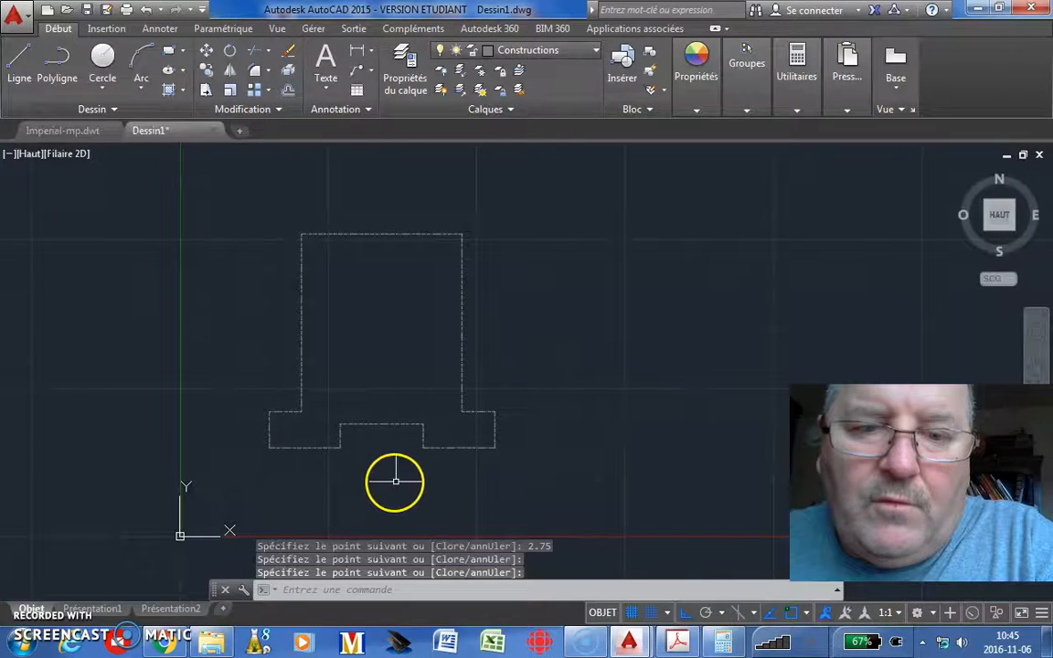
# Select the whole profile and move it from the Constructions layer to a layer with white continuous lines
pyautogui.click(517, 476)
pyautogui.click(219, 207)
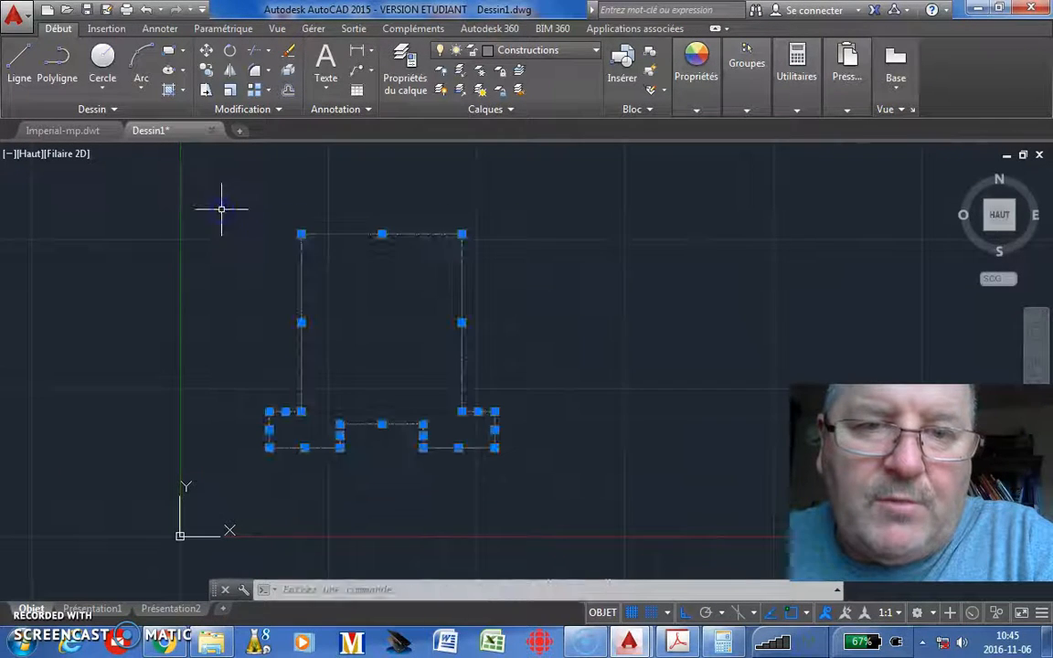
pyautogui.click(597, 51)
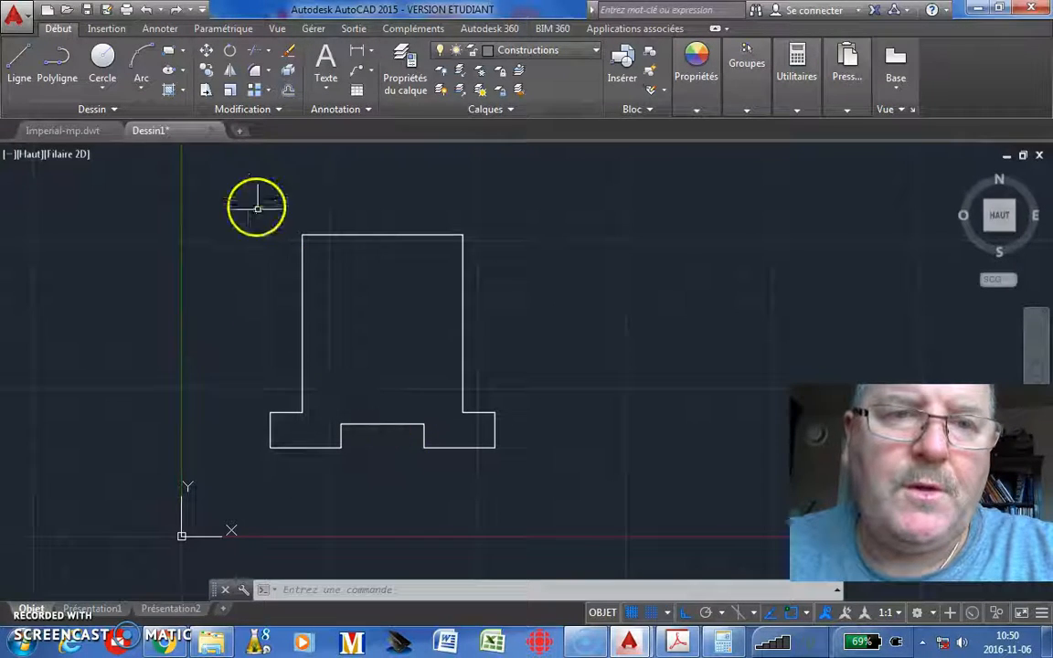
# Start Save As and browse from the desktop through CegepGIMG, Cours en TMI, 242P04GA(Sciences graphiques) and TravauxPratiques to Exerices faits par MP
pyautogui.click(106, 11)
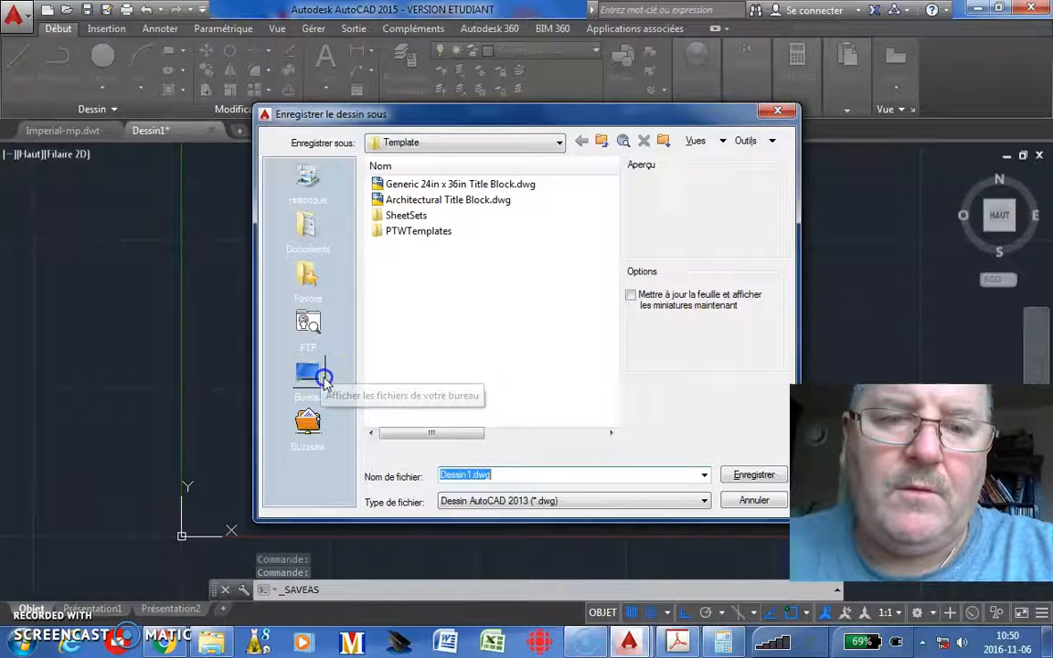
pyautogui.click(316, 371)
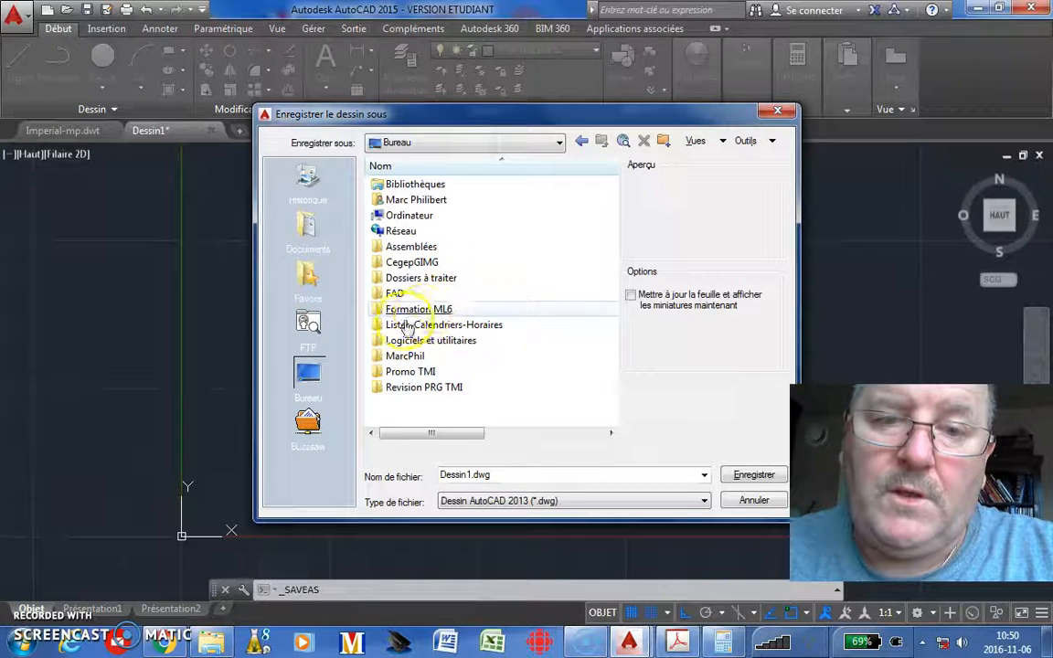
pyautogui.doubleClick(430, 263)
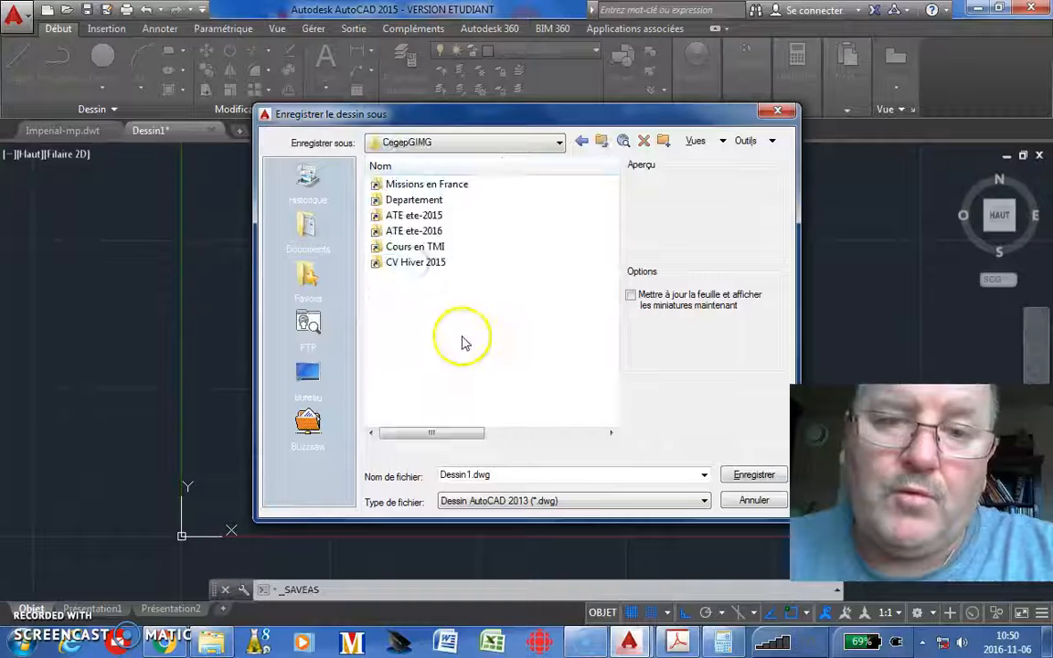
pyautogui.click(422, 248)
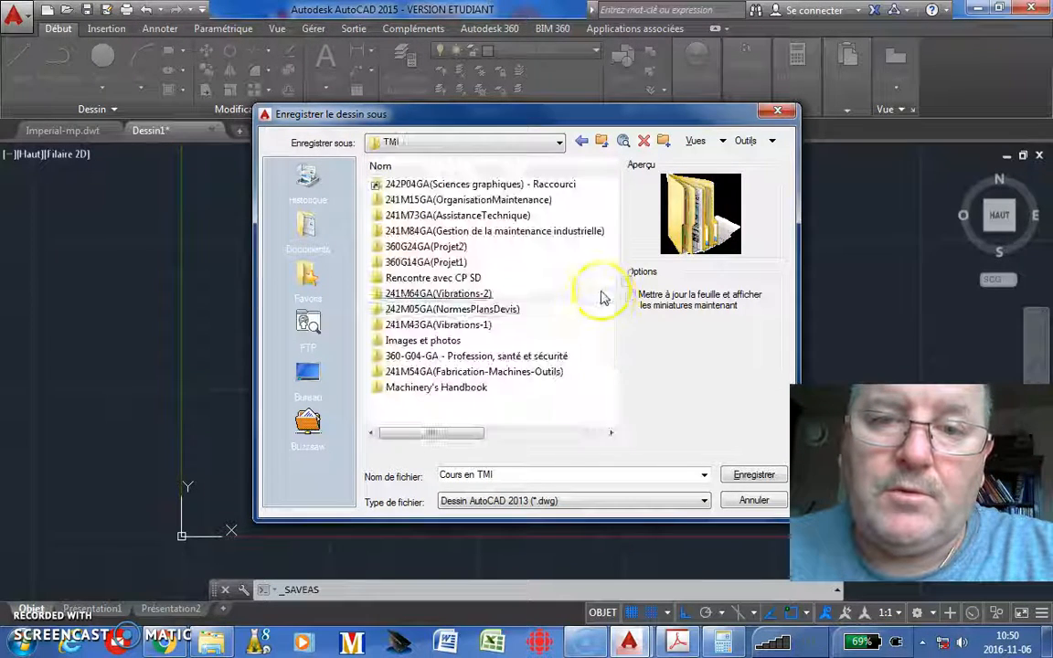
pyautogui.click(471, 184)
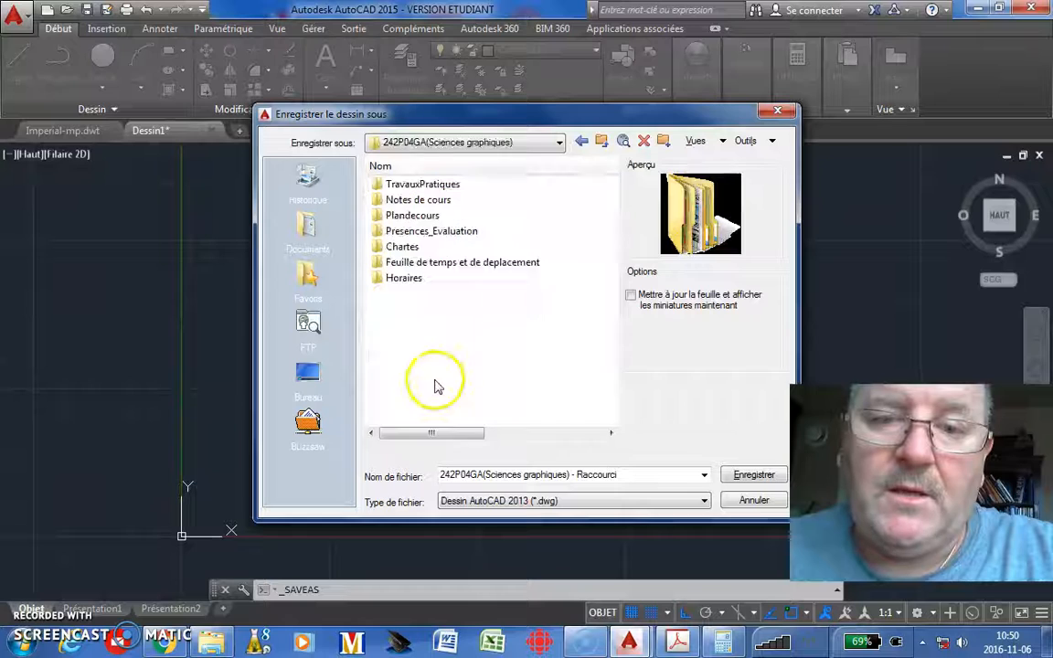
pyautogui.doubleClick(393, 184)
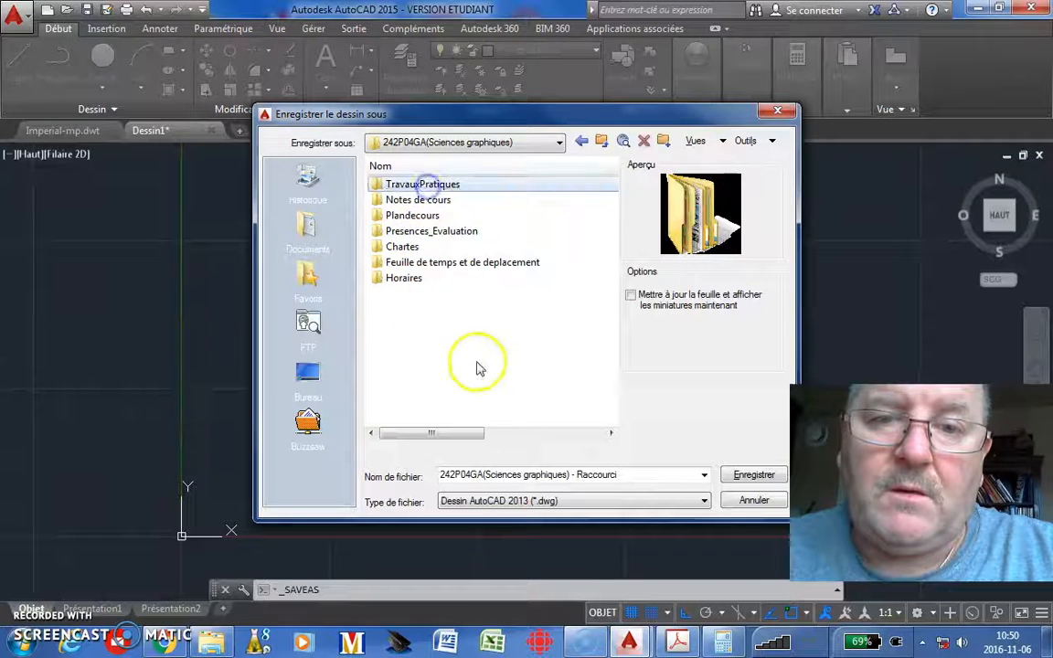
pyautogui.doubleClick(423, 183)
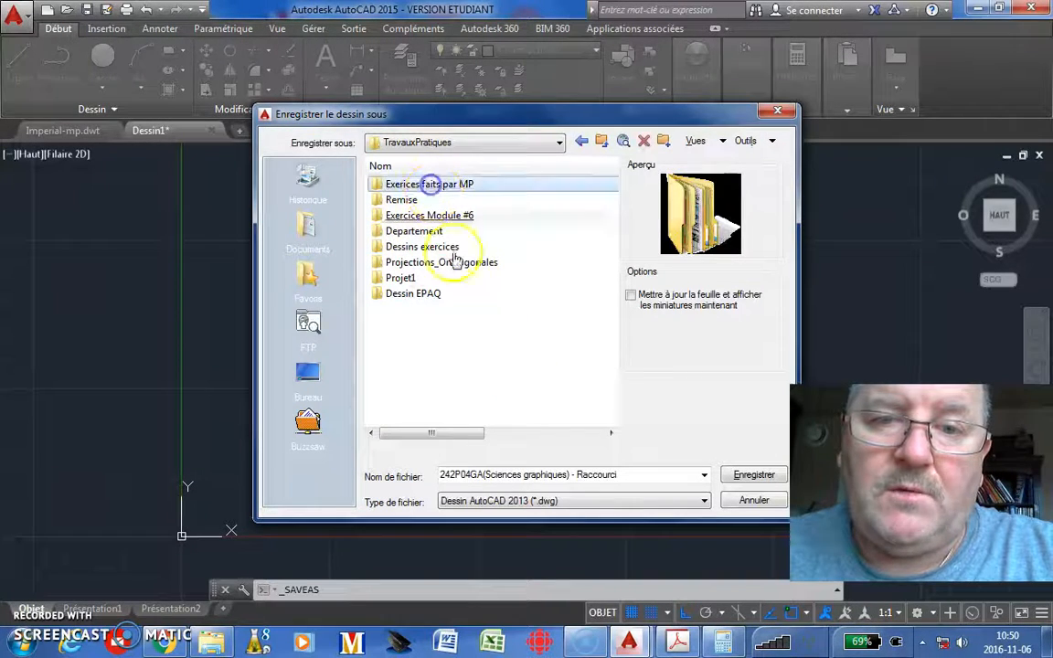
# Save the drawing with the file name "Exercice 4.2 fig 4.9-mp"
pyautogui.click(625, 474)
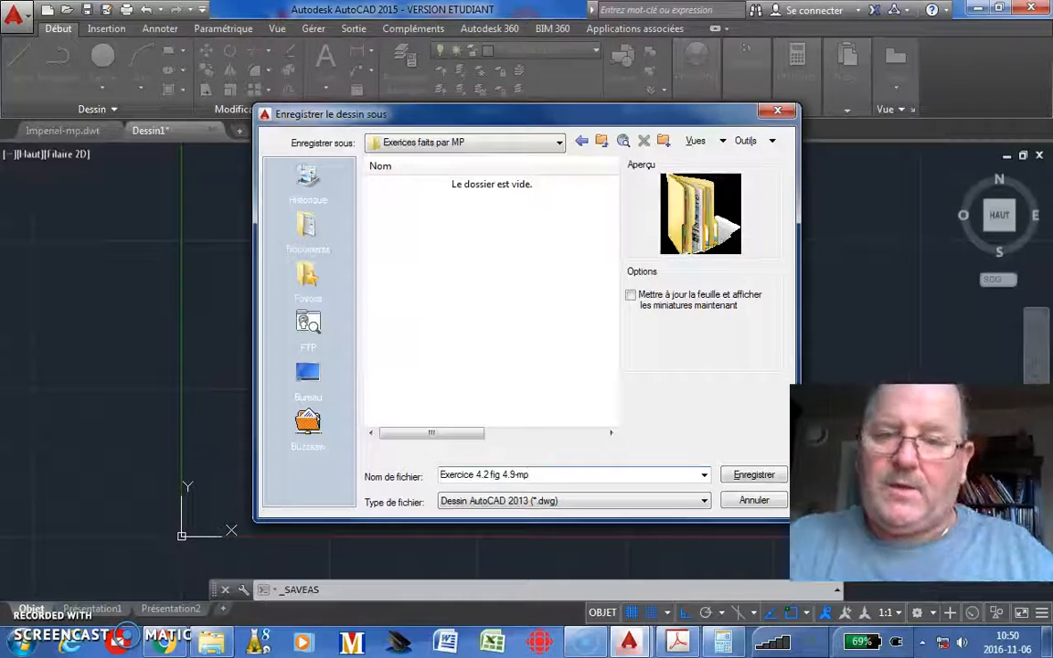
pyautogui.press('Return')
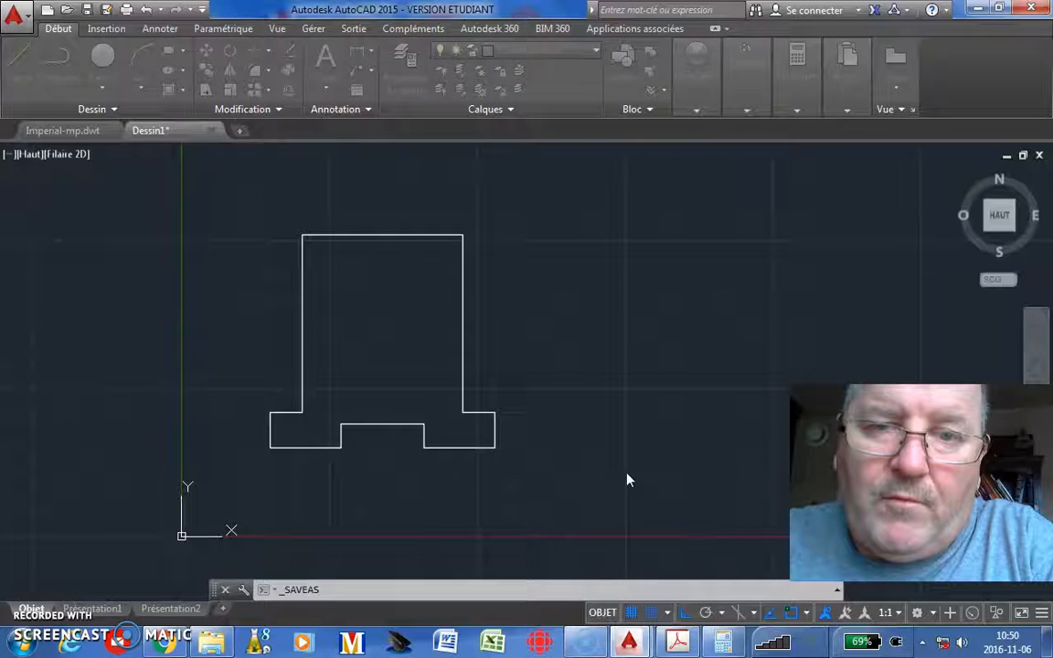
pyautogui.click(542, 436)
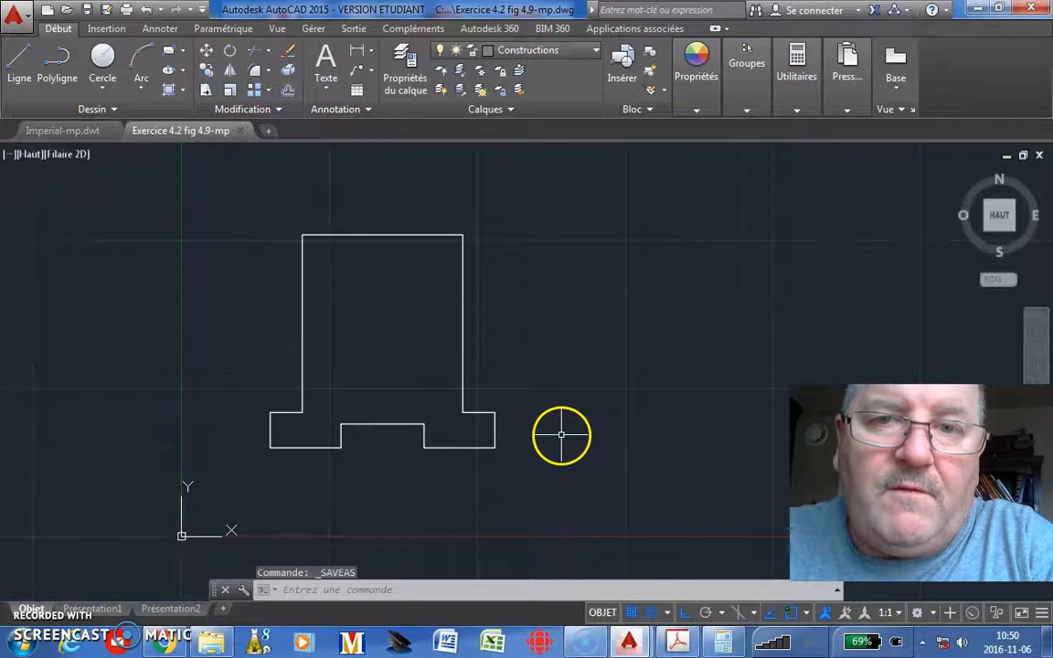
# Draw horizontal construction lines through the base's lower-right corner, the notch's upper-right corner and the right foot's upper-right corner
pyautogui.scroll(-2, 563, 435)
pyautogui.moveTo(563, 435); pyautogui.dragTo(547, 343, button='middle')
pyautogui.scroll(2, 548, 343)
pyautogui.scroll(1, 519, 335)
pyautogui.scroll(-2, 519, 334)
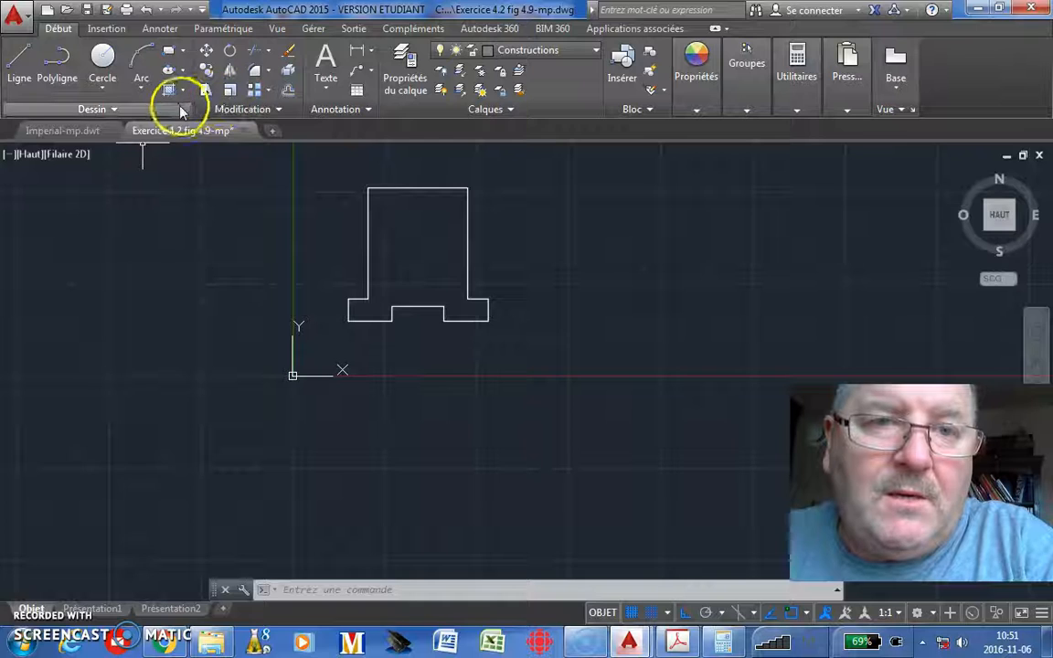
pyautogui.click(114, 111)
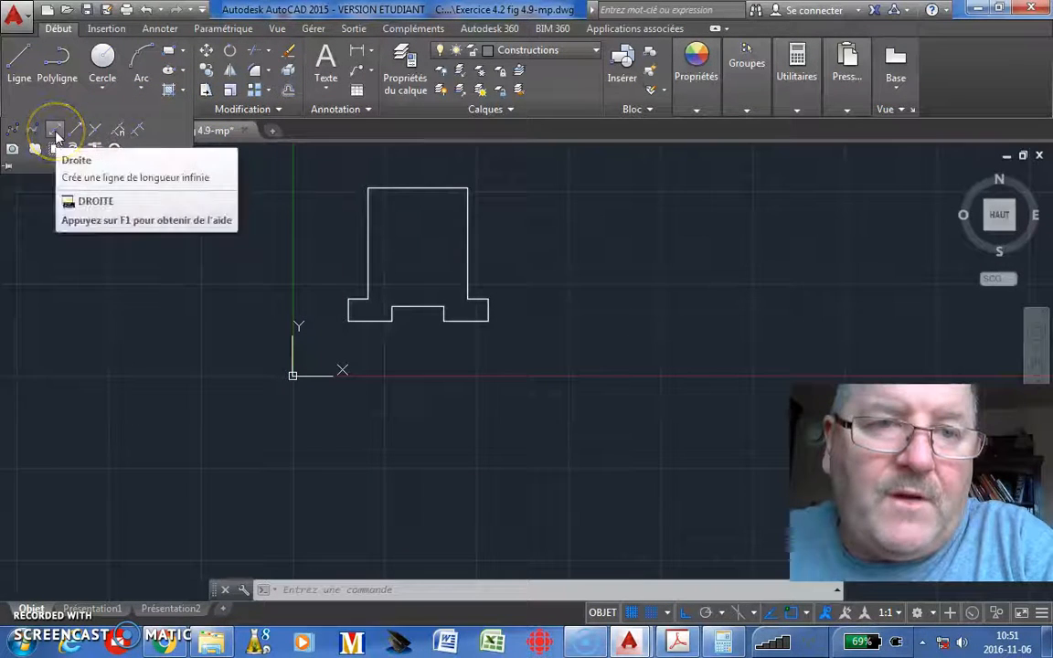
pyautogui.click(56, 133)
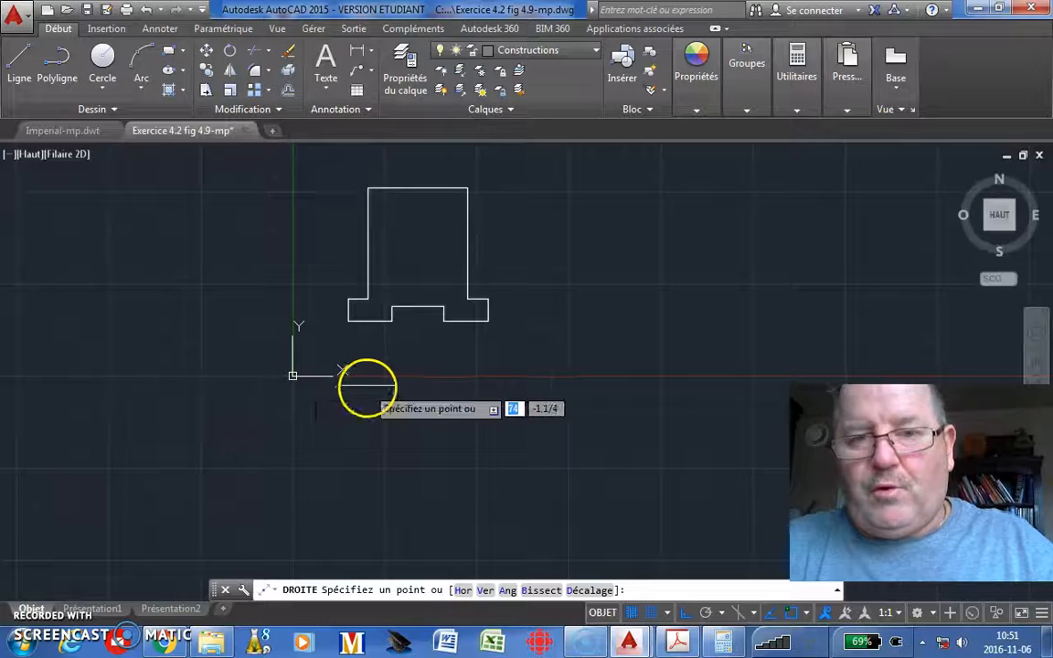
pyautogui.rightClick(373, 375)
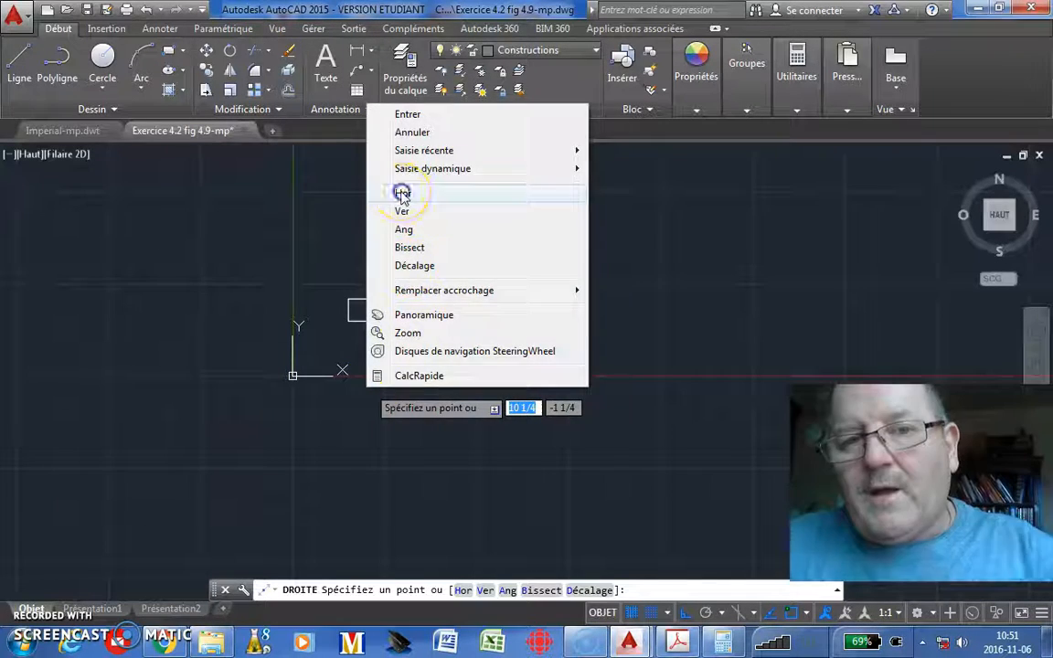
pyautogui.click(401, 194)
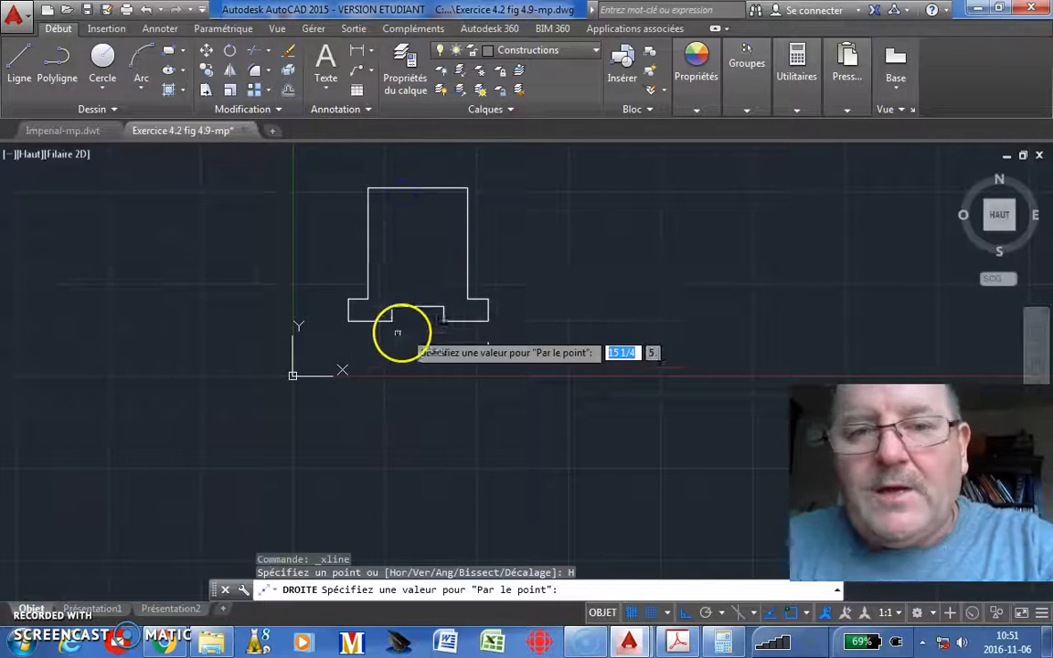
pyautogui.click(487, 320)
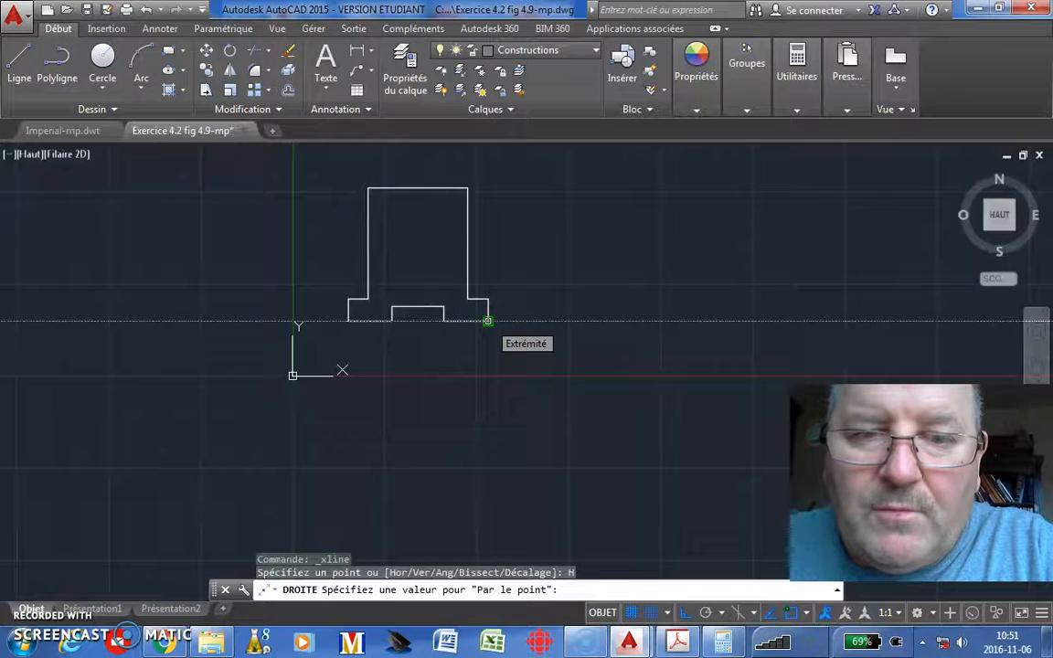
pyautogui.click(487, 320)
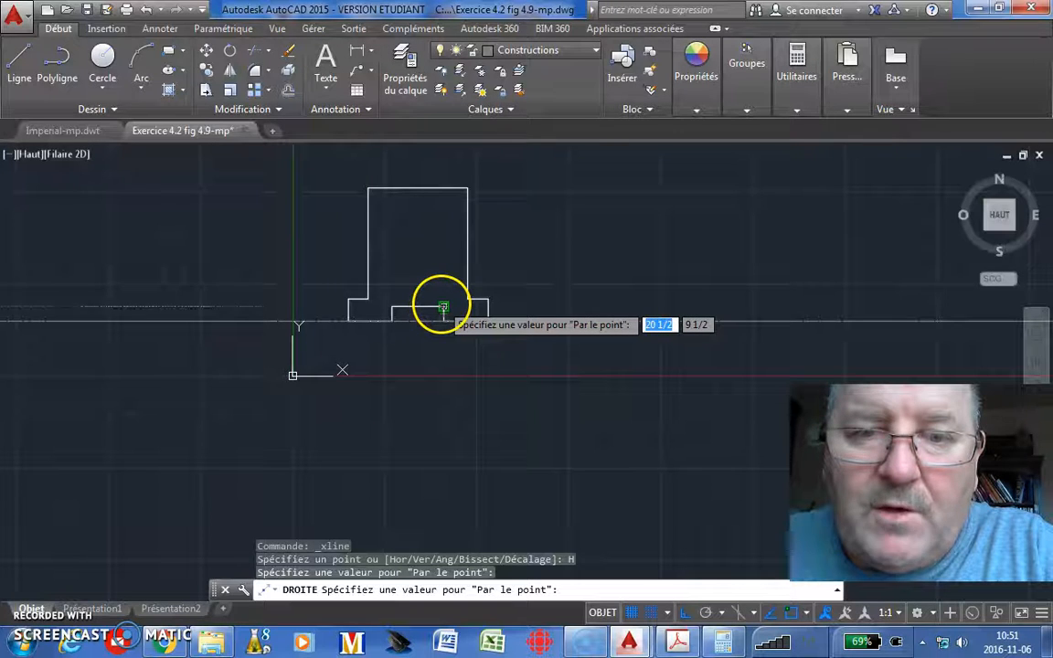
pyautogui.click(443, 308)
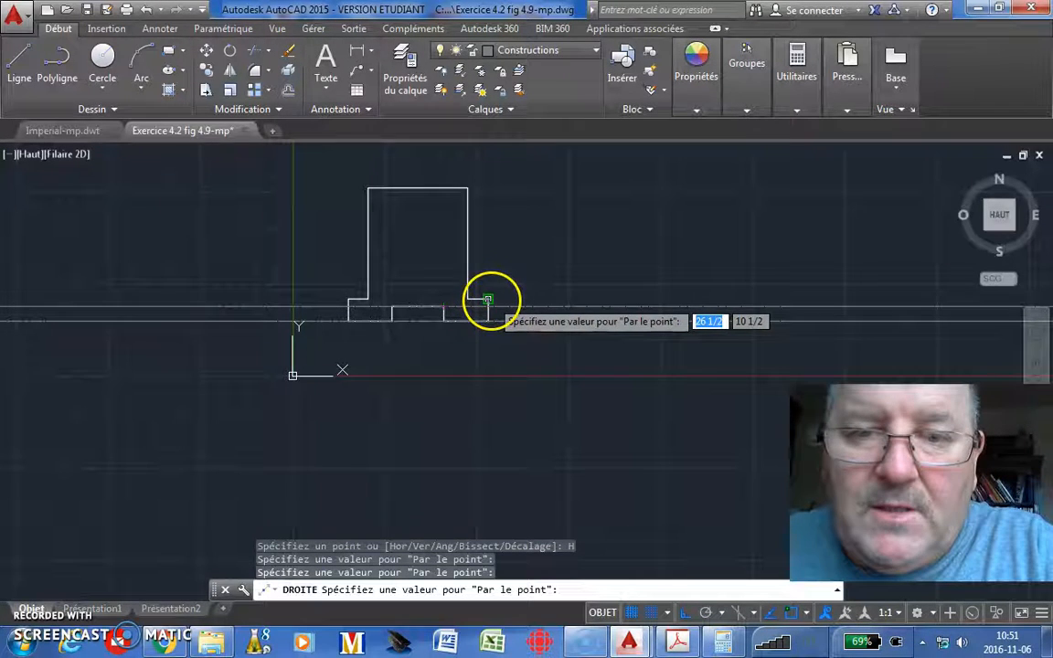
pyautogui.click(488, 299)
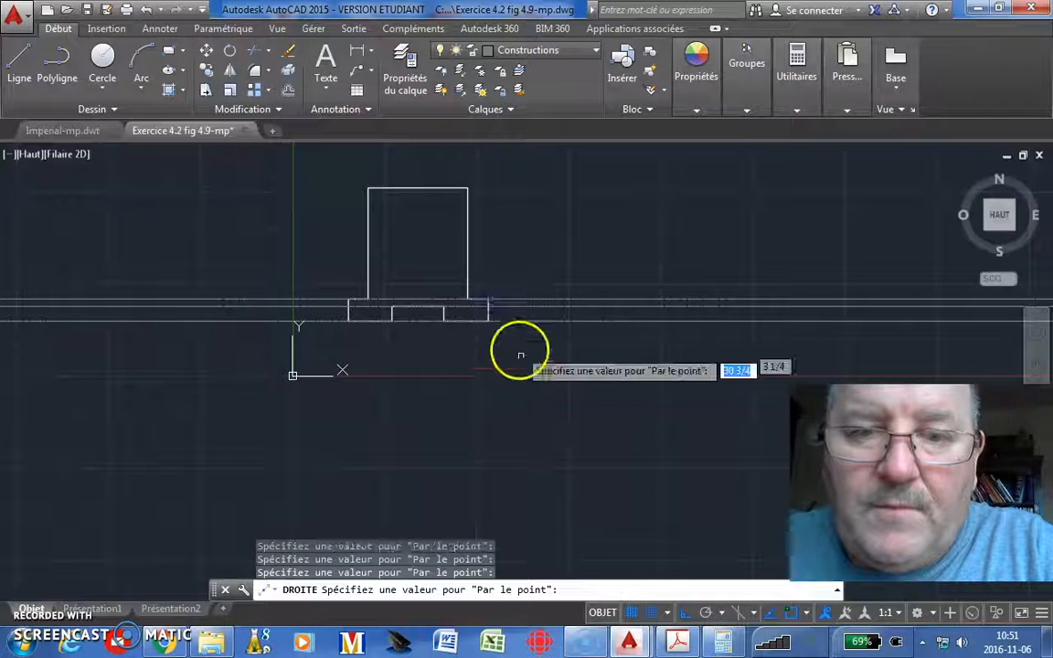
# Draw a horizontal construction line through the upper block's upper-right corner and finish the set of horizontals
pyautogui.click(466, 188)
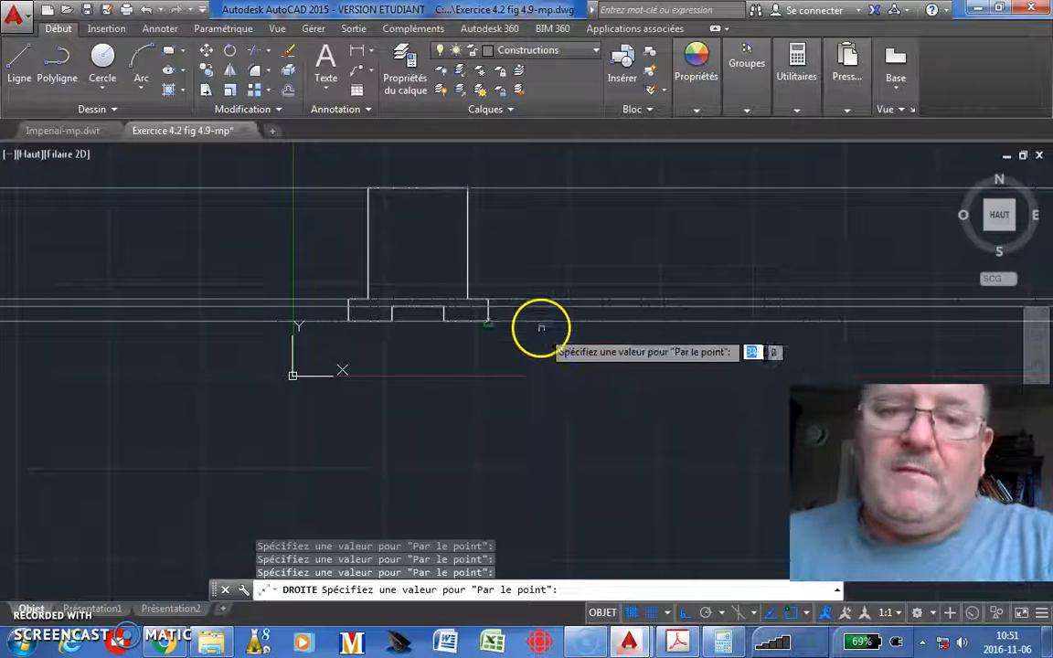
pyautogui.rightClick(457, 393)
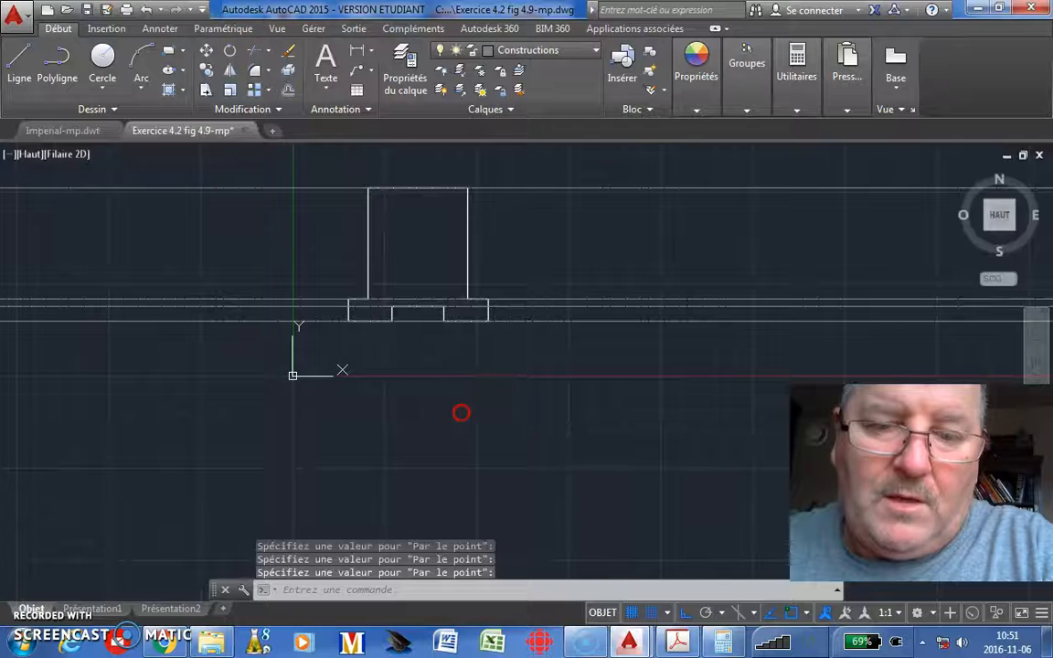
# Draw vertical construction lines through both sides of the base, upper block and notch, plus one spaced clear of the part's right side
pyautogui.rightClick(460, 413)
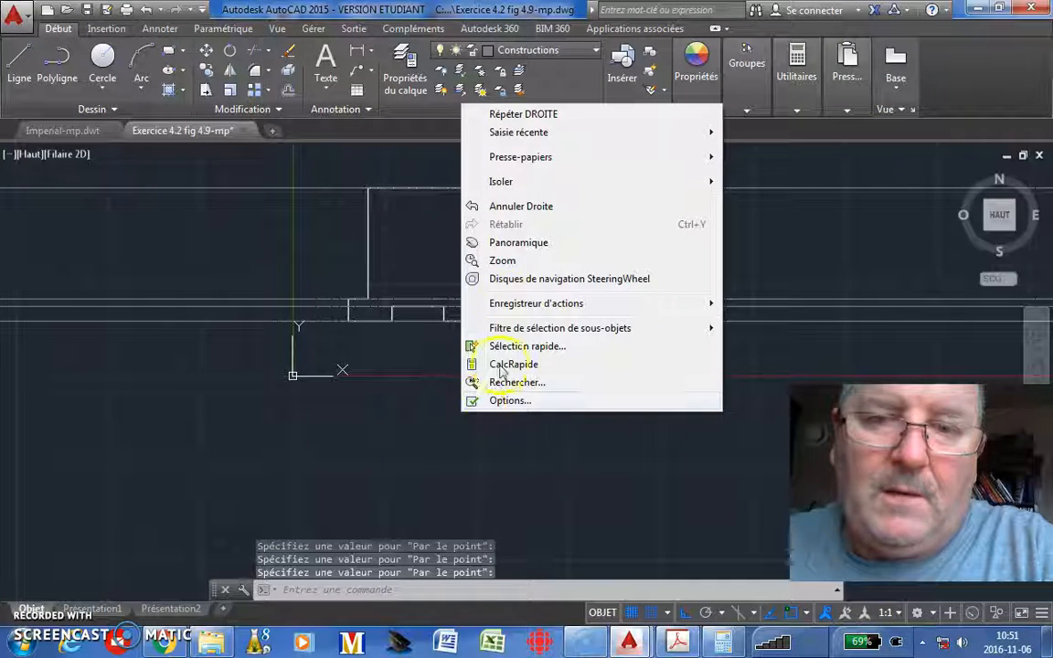
pyautogui.click(523, 113)
pyautogui.rightClick(497, 355)
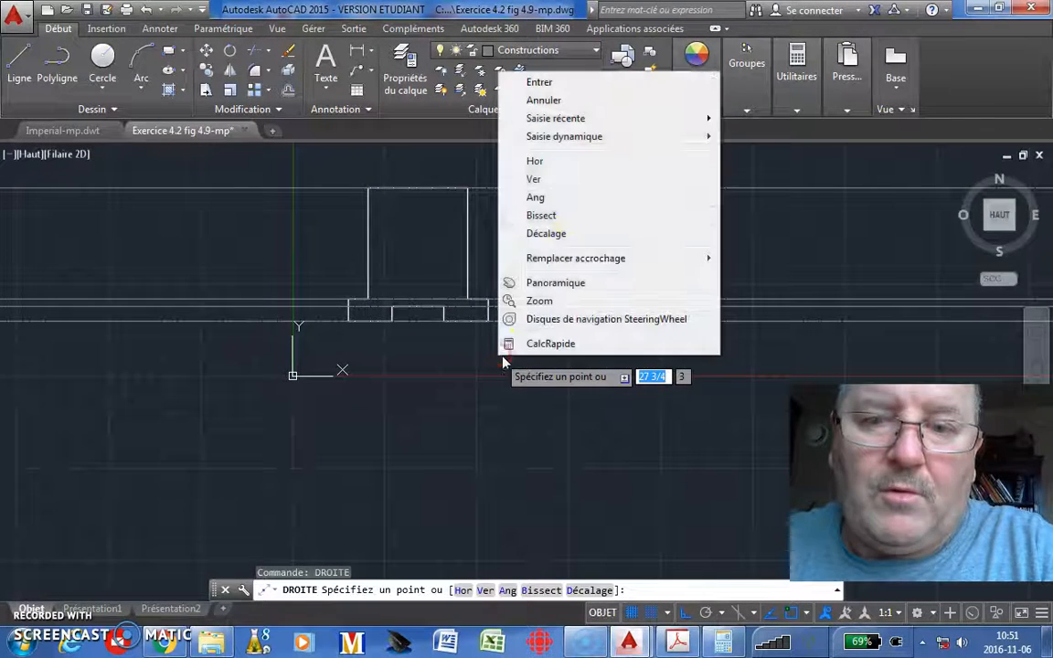
pyautogui.click(538, 181)
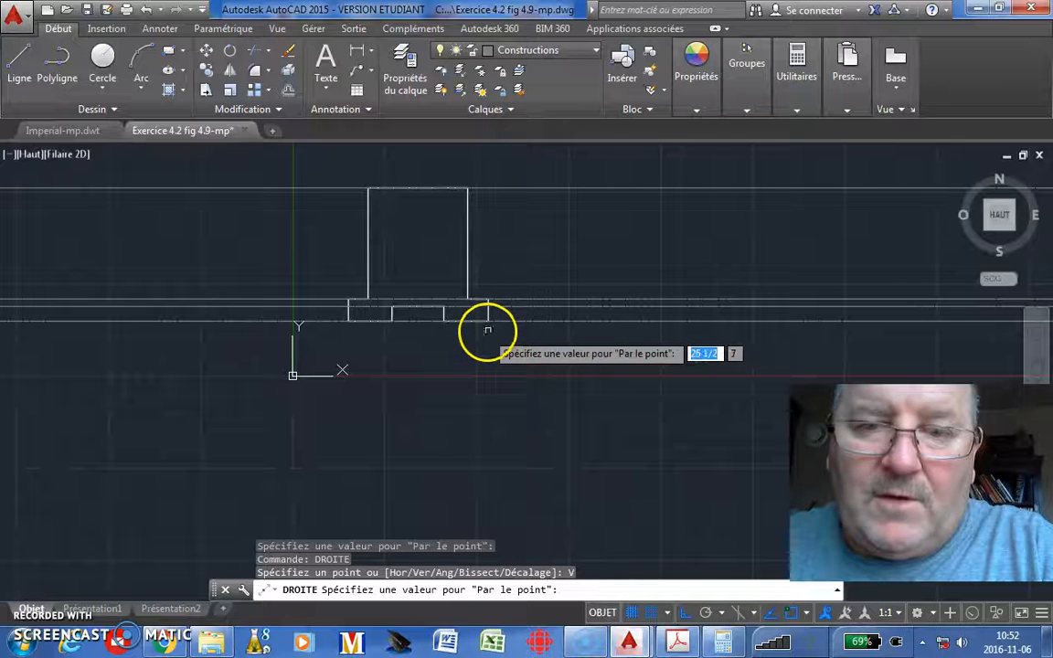
pyautogui.click(465, 301)
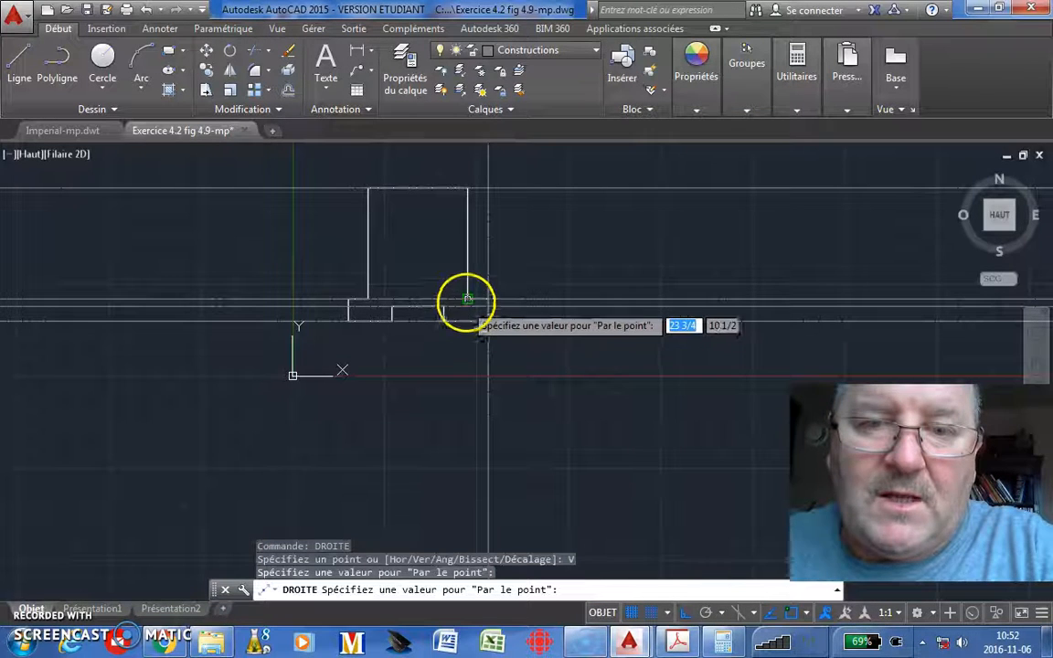
pyautogui.click(436, 318)
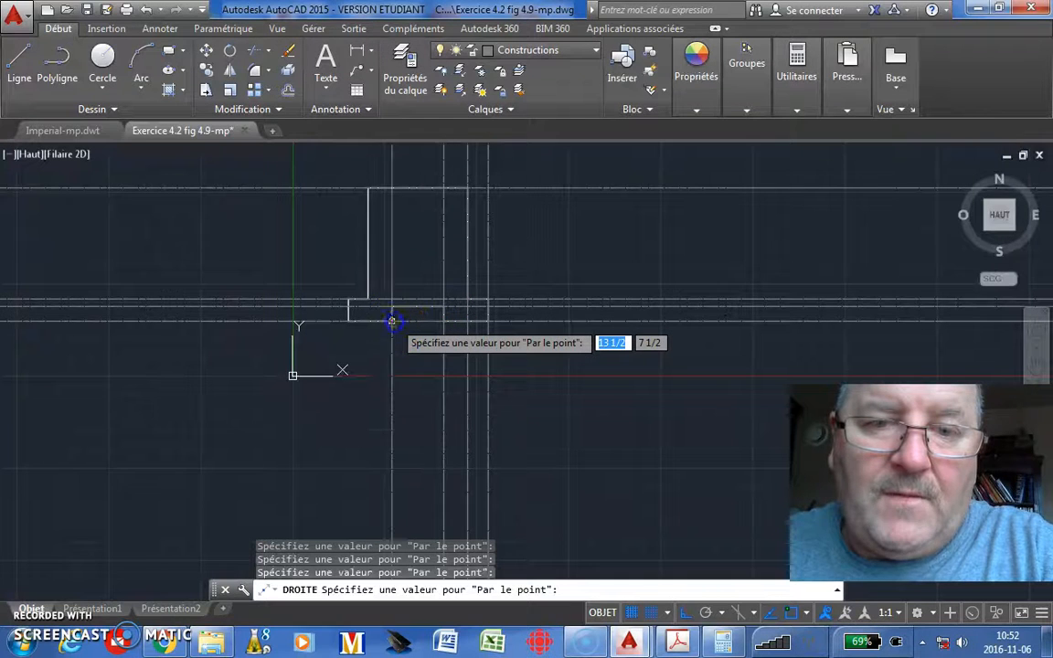
pyautogui.click(367, 299)
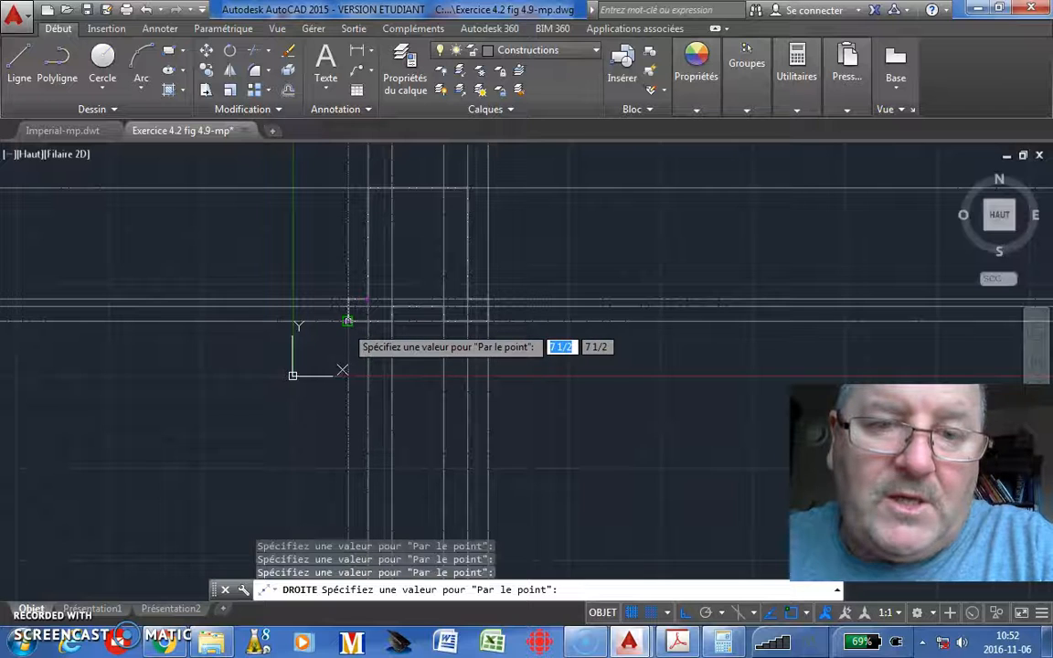
pyautogui.click(347, 322)
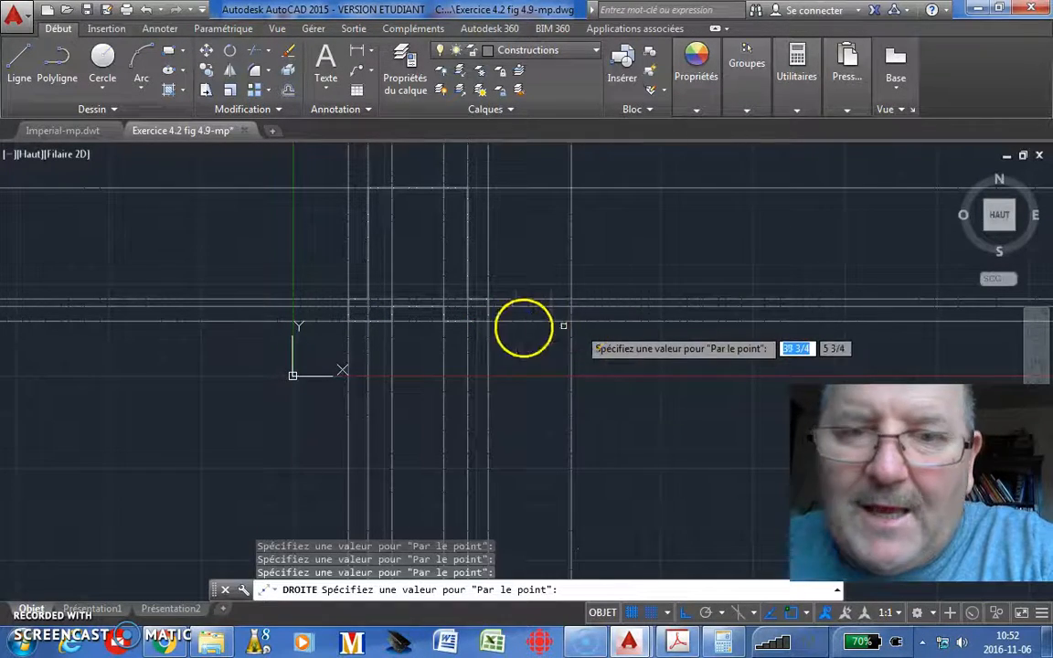
pyautogui.rightClick(522, 377)
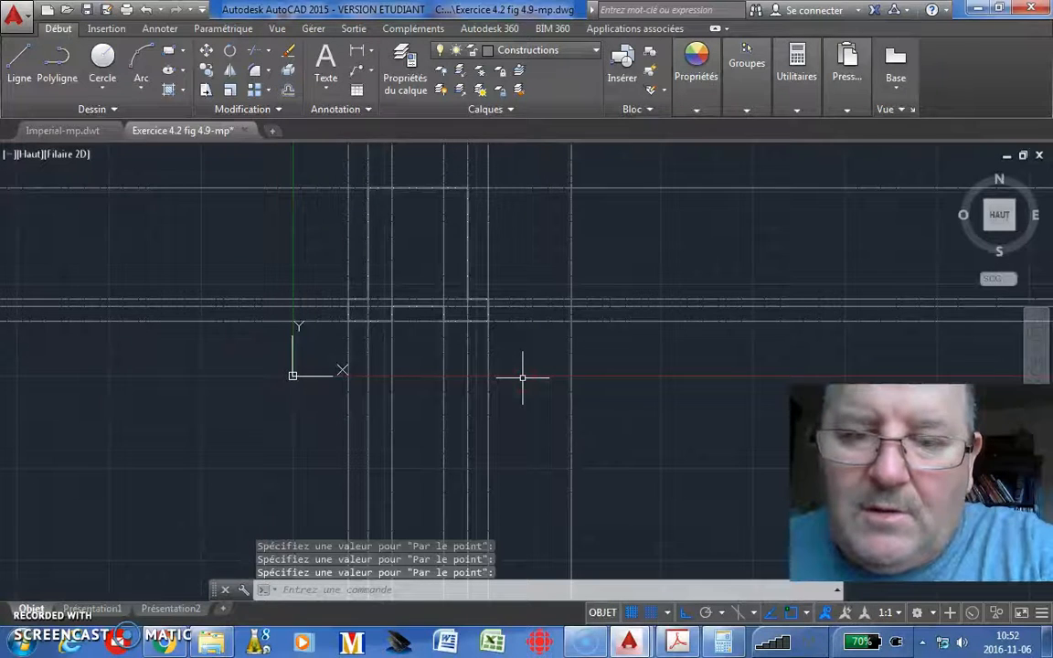
# Draw a 45° construction line through the intersection of the separate right-hand vertical and the base's bottom horizontal line
pyautogui.rightClick(522, 377)
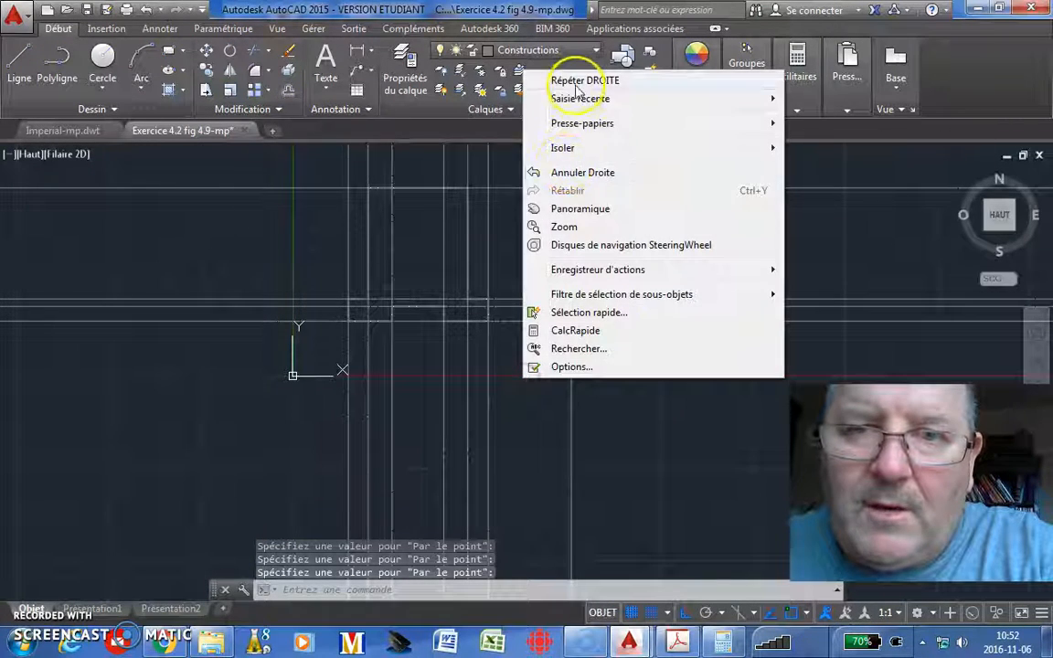
pyautogui.click(574, 80)
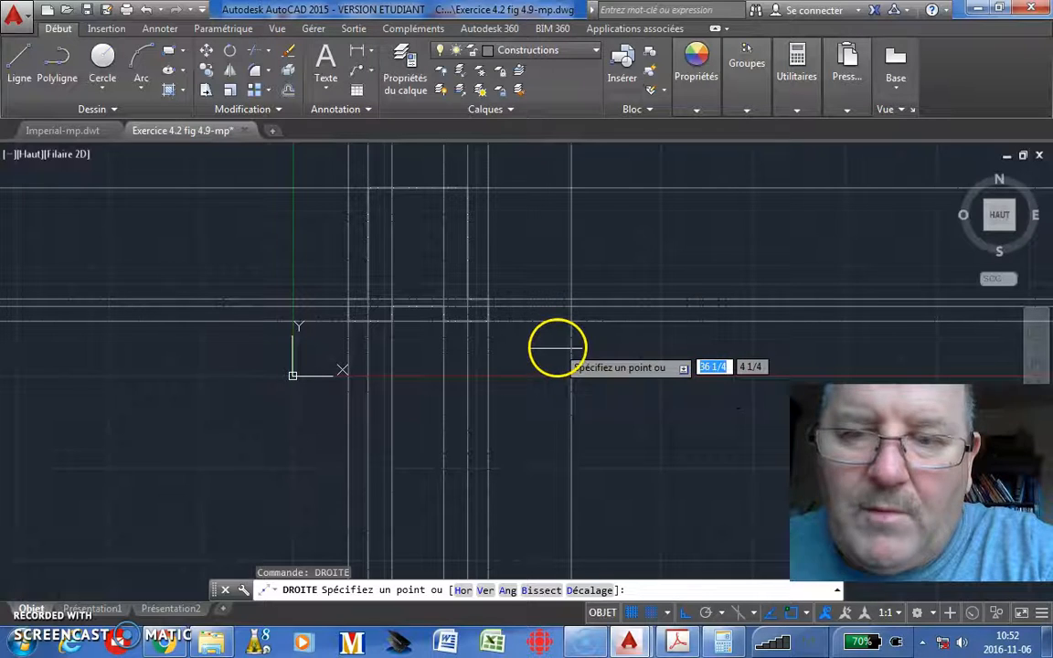
pyautogui.rightClick(552, 357)
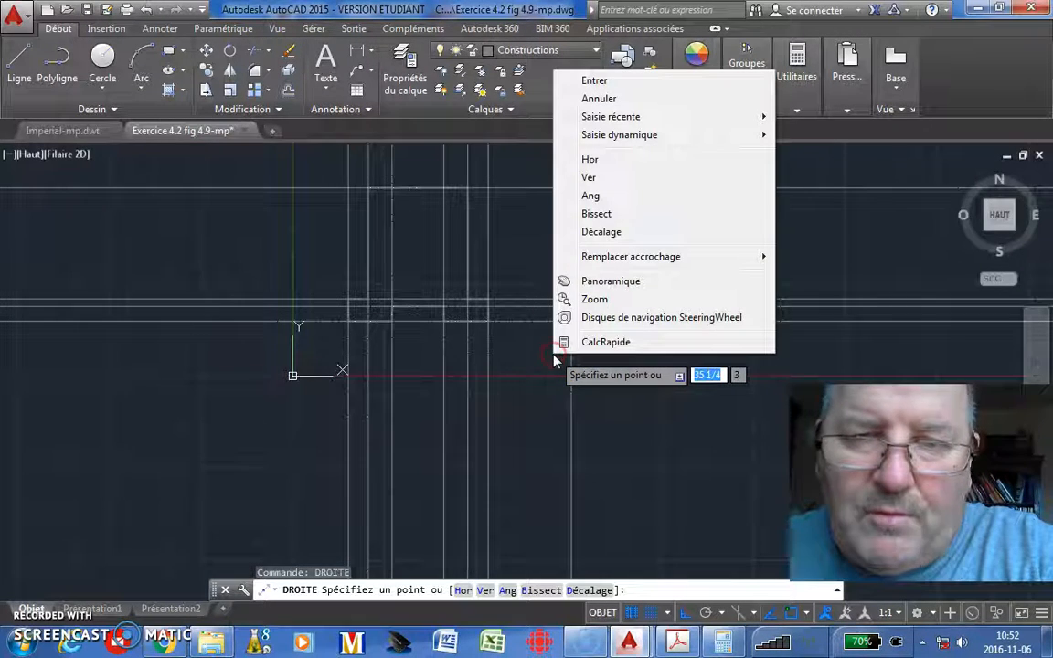
pyautogui.click(589, 196)
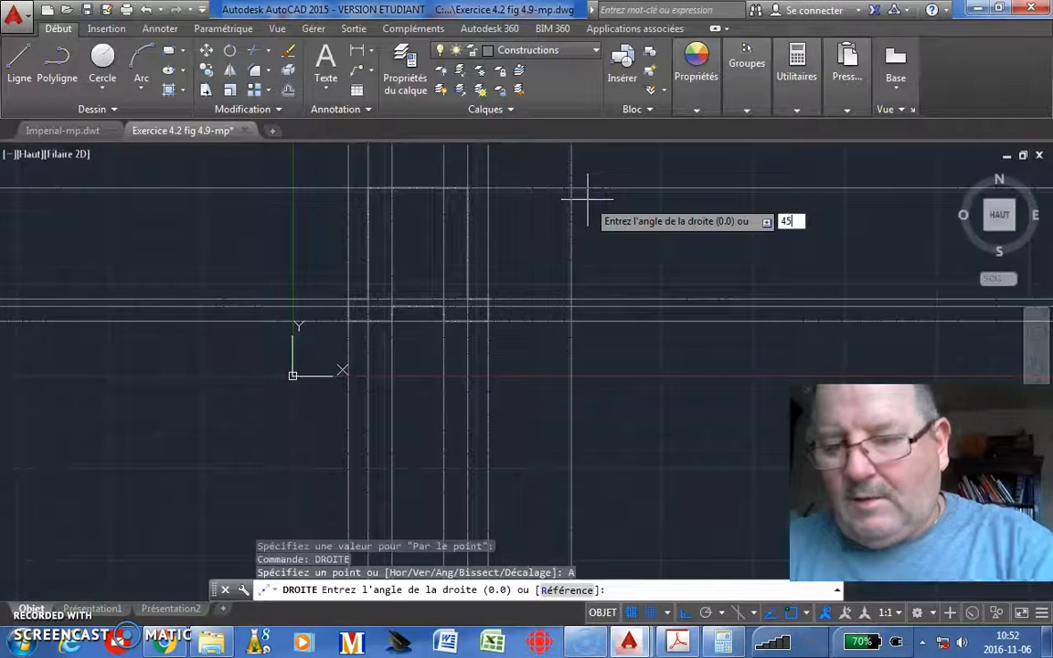
pyautogui.press('Return')
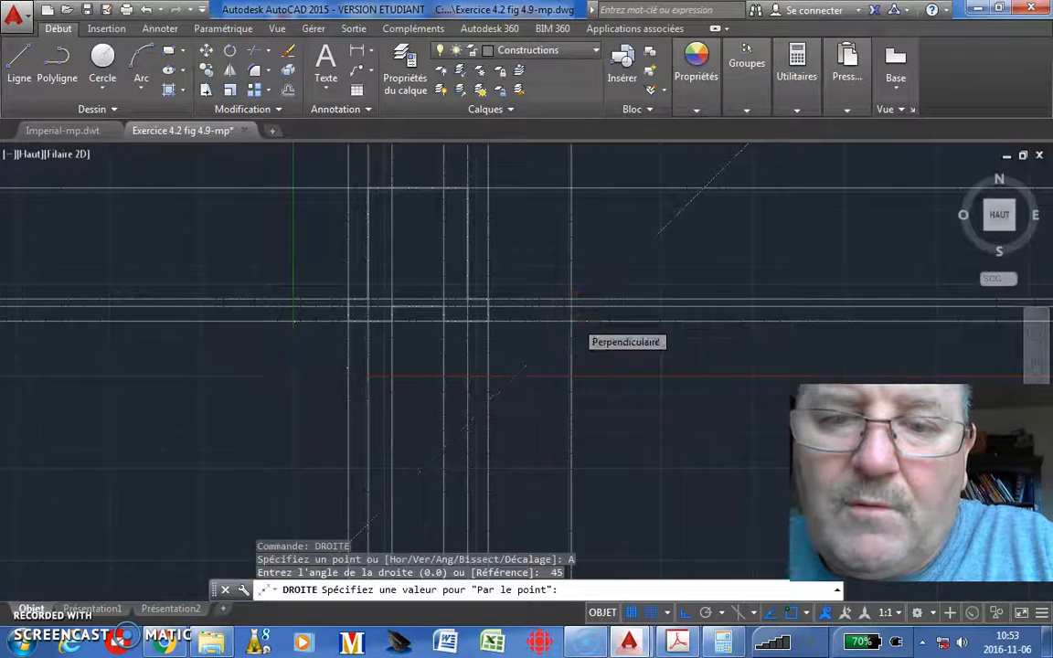
pyautogui.scroll(3, 572, 319)
pyautogui.click(557, 320)
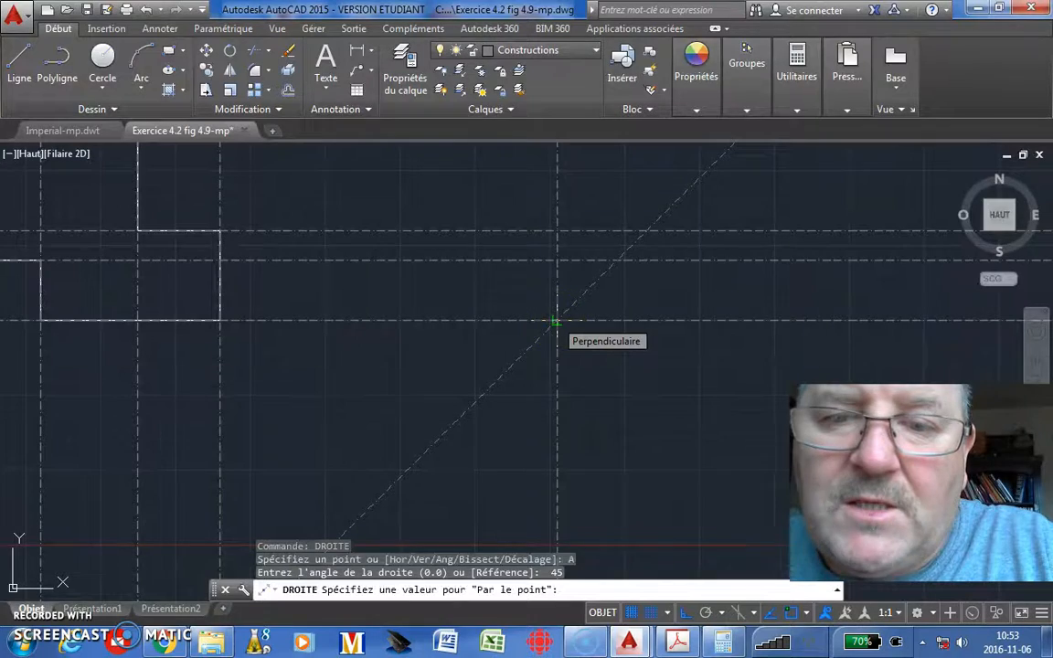
pyautogui.click(556, 320)
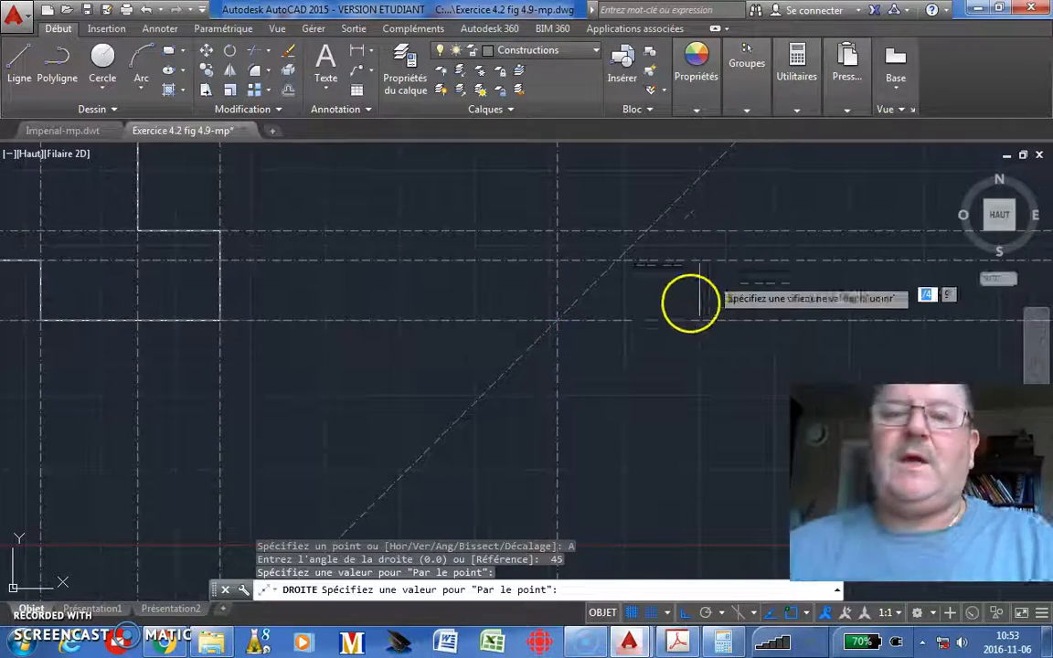
pyautogui.scroll(-3, 693, 301)
pyautogui.moveTo(687, 329); pyautogui.dragTo(567, 373, button='middle')
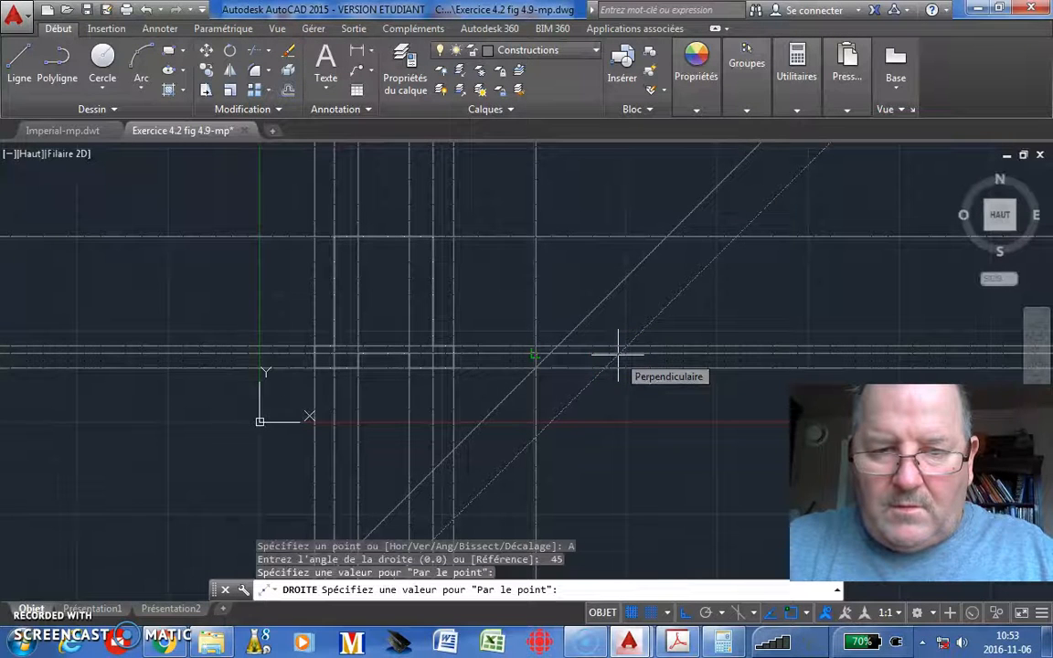
pyautogui.press('Return')
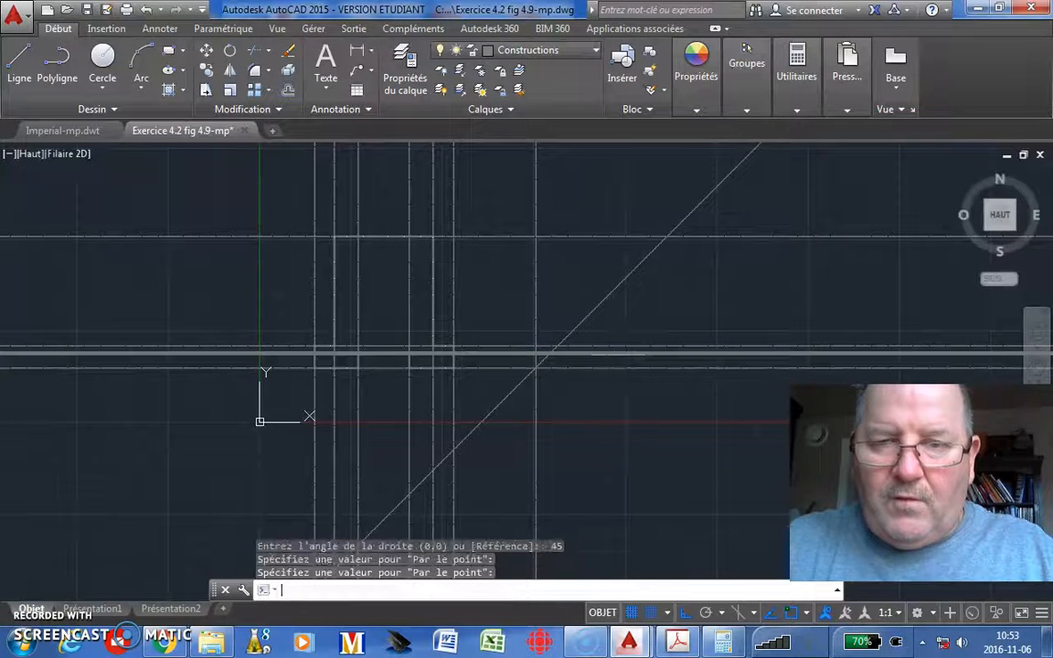
# Draw vertical construction lines where the 45° line crosses the horizontals of the block's top, the base's top and the notch's top
pyautogui.press('Return')
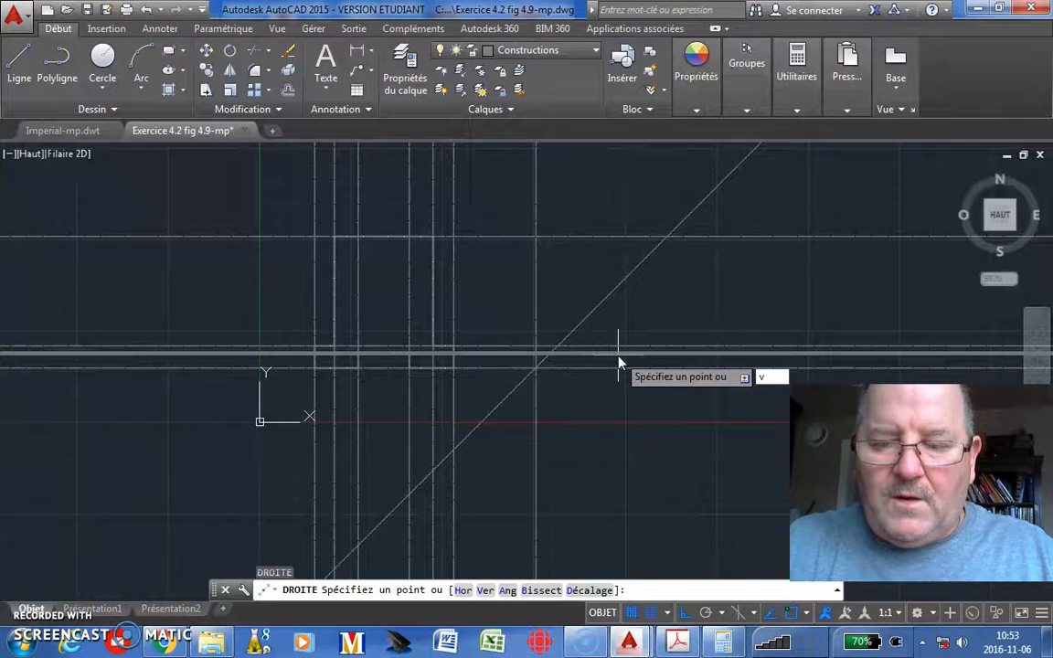
pyautogui.press('Return')
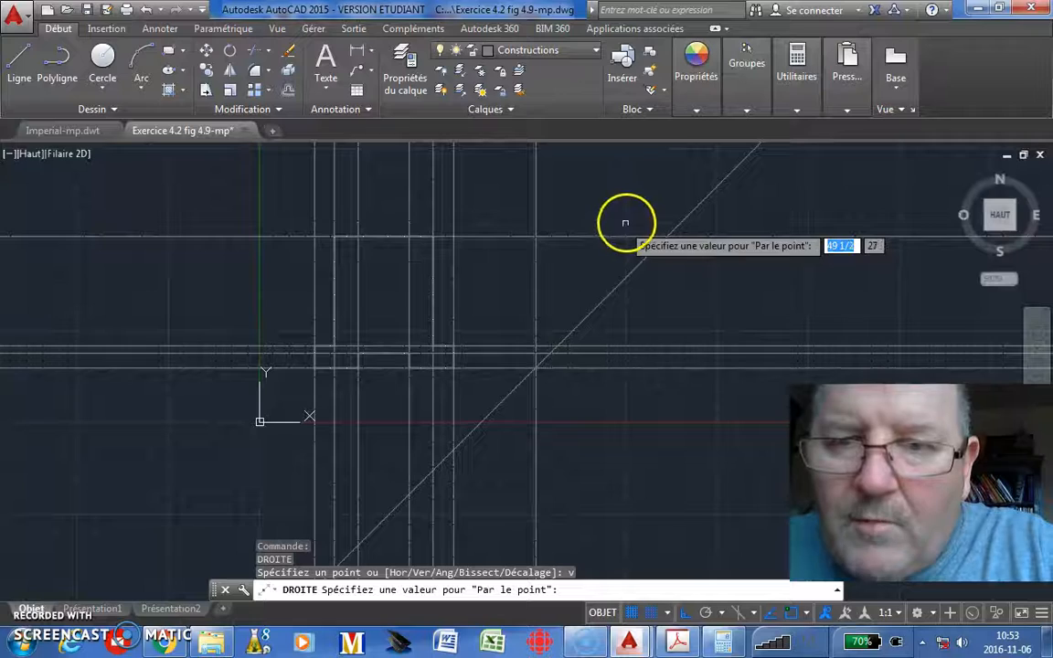
pyautogui.click(668, 238)
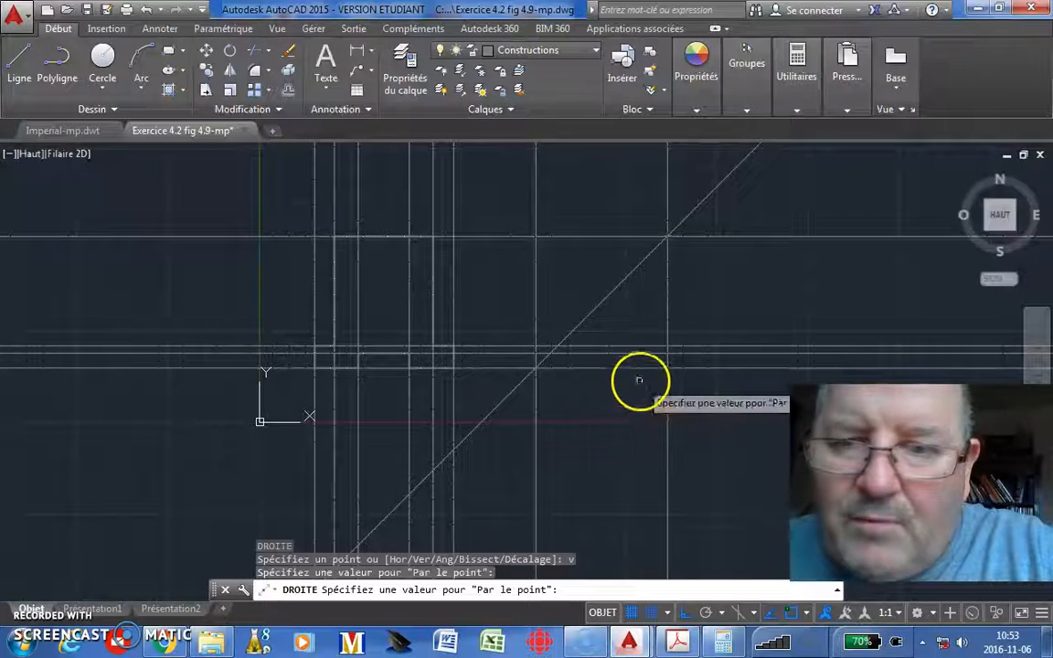
pyautogui.click(557, 347)
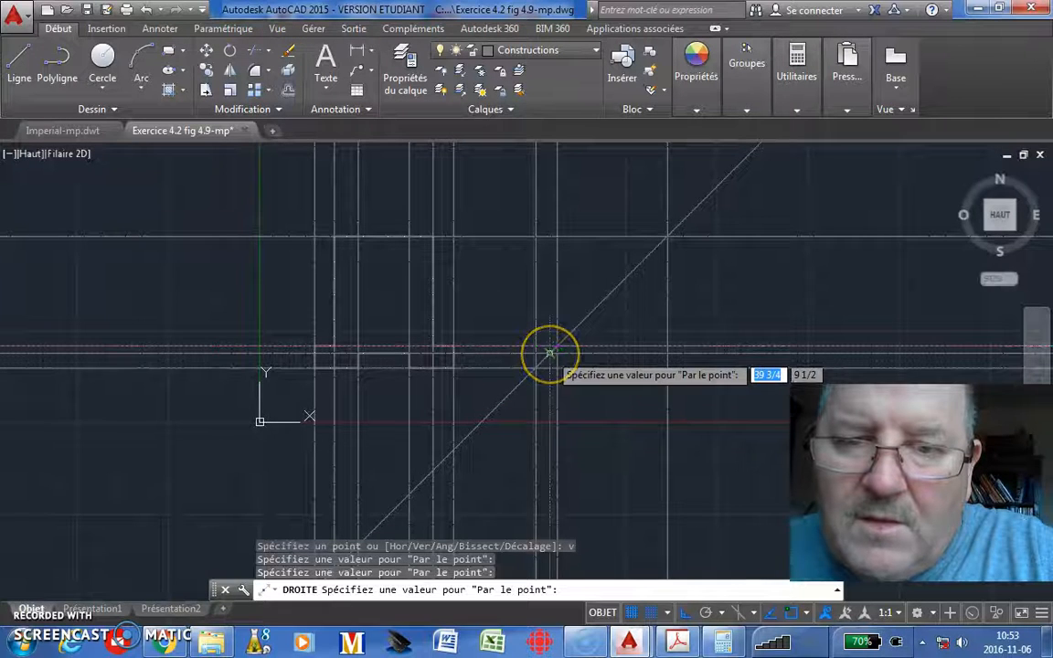
pyautogui.click(549, 352)
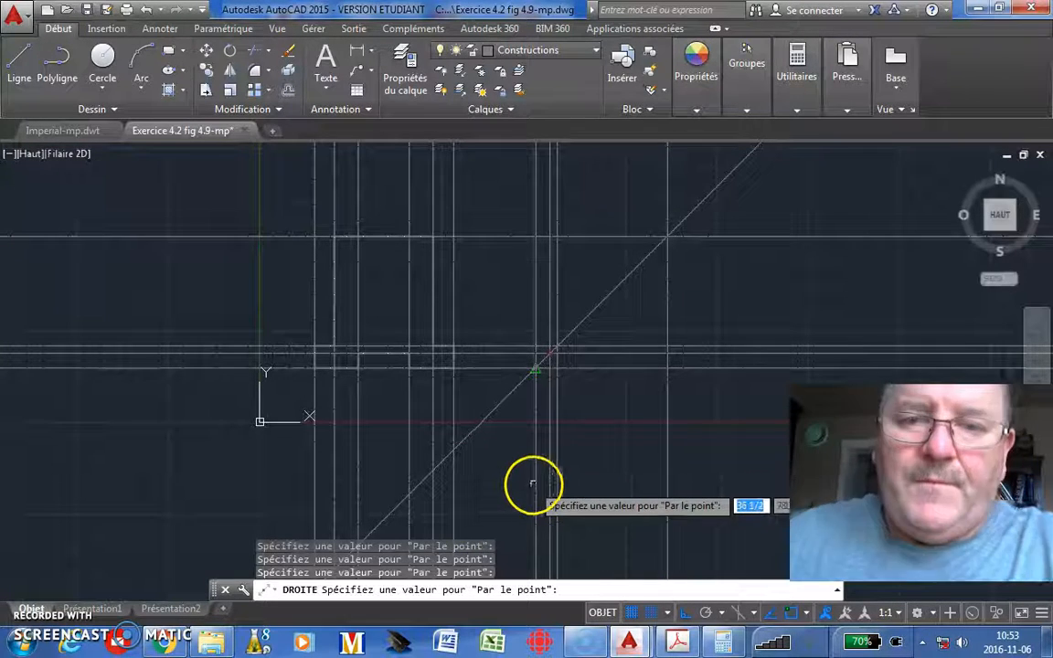
pyautogui.press('Return')
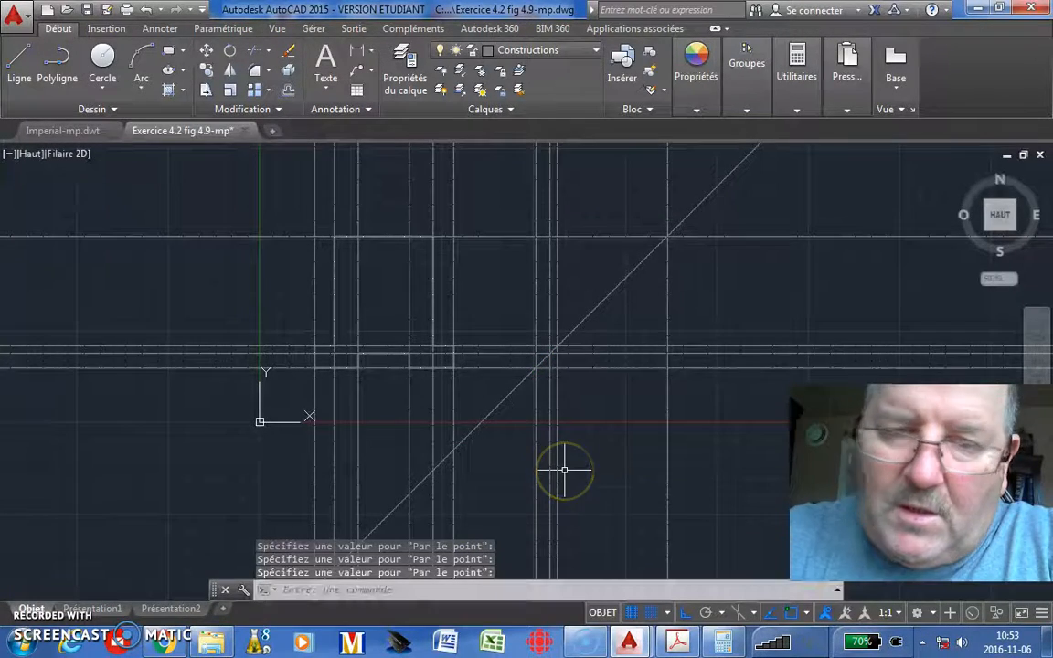
# Draw a horizontal construction line about 10 1/4 below the front view's bottom edge, aligned from the base's lower-left corner
pyautogui.moveTo(562, 466); pyautogui.dragTo(570, 394, button='middle')
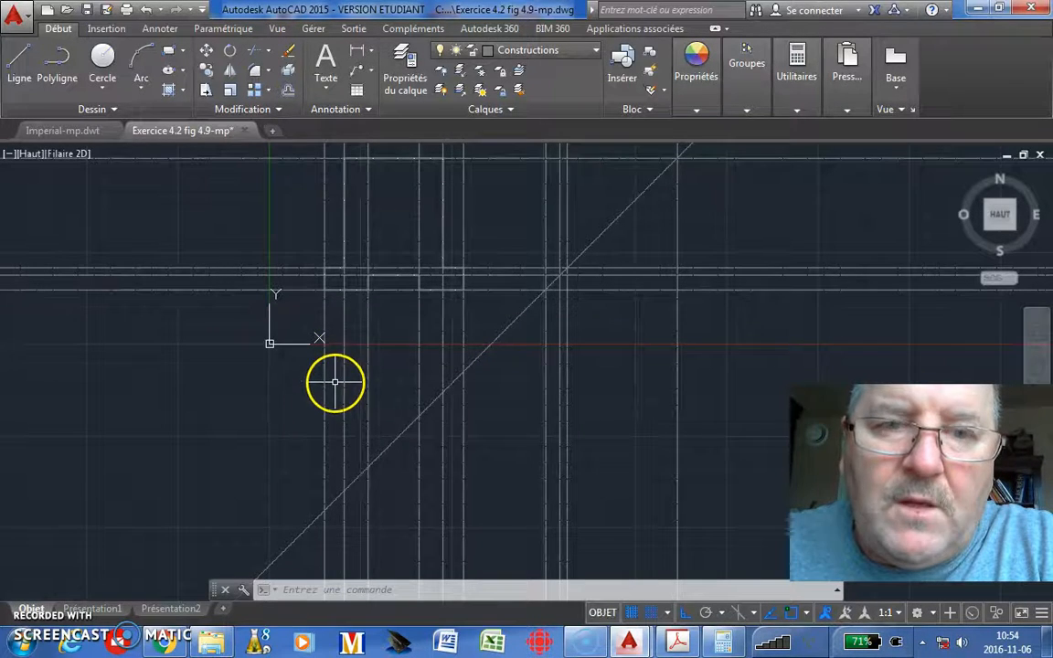
pyautogui.click(114, 110)
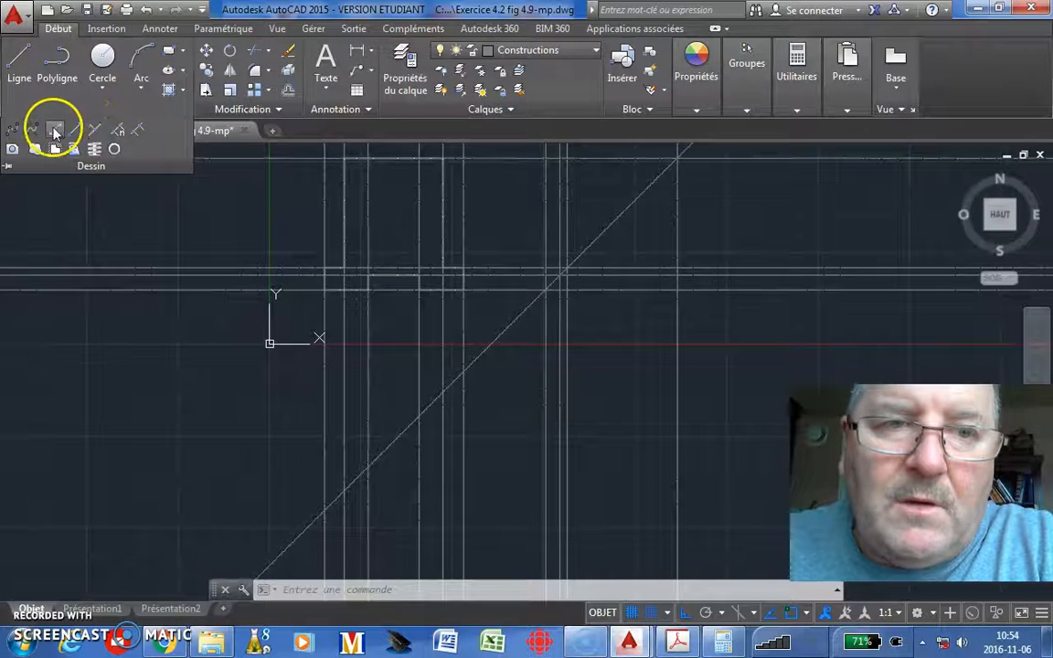
pyautogui.click(55, 133)
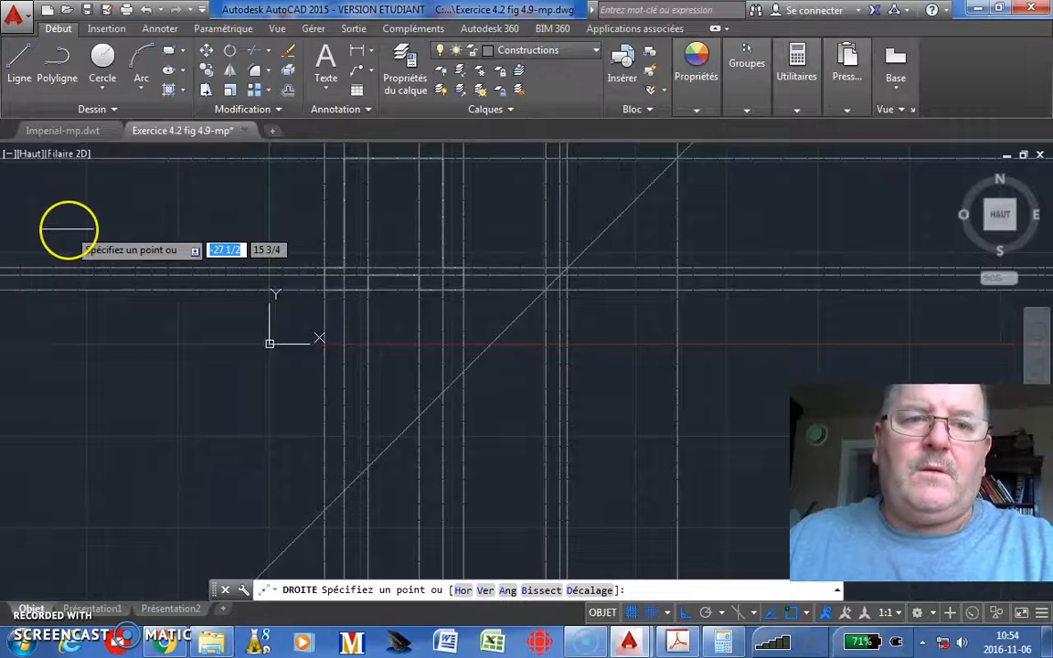
pyautogui.write('h')
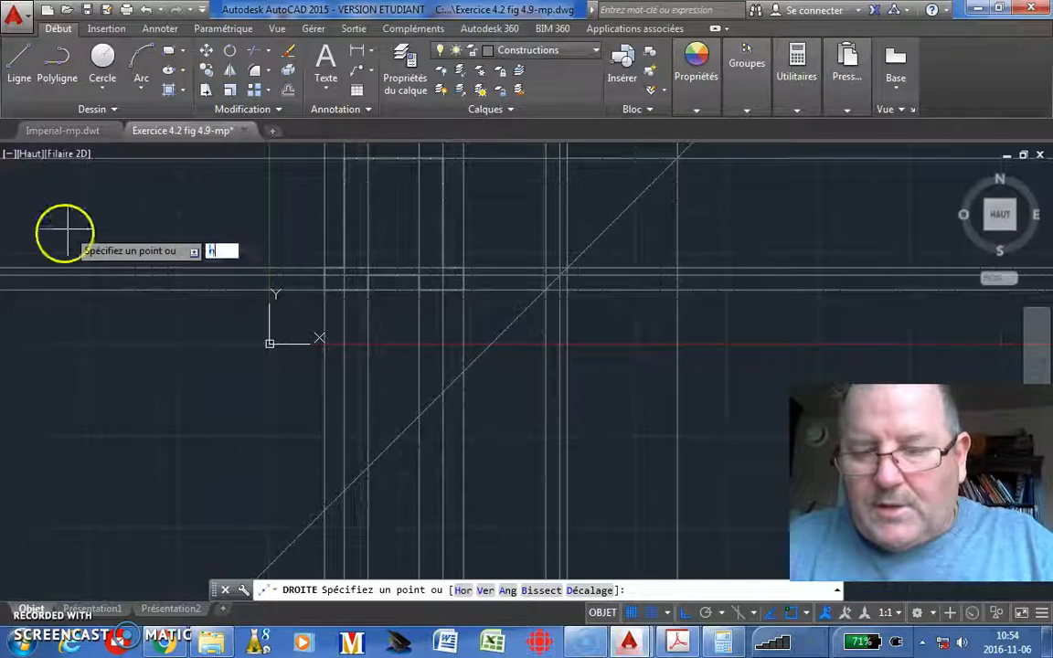
pyautogui.press('Return')
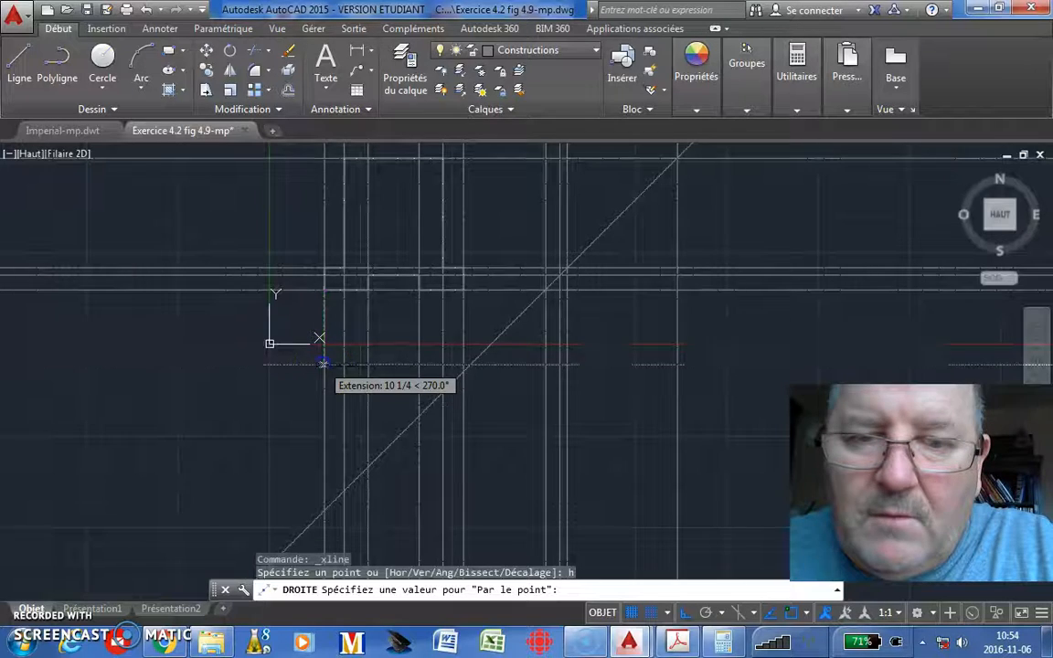
pyautogui.click(322, 363)
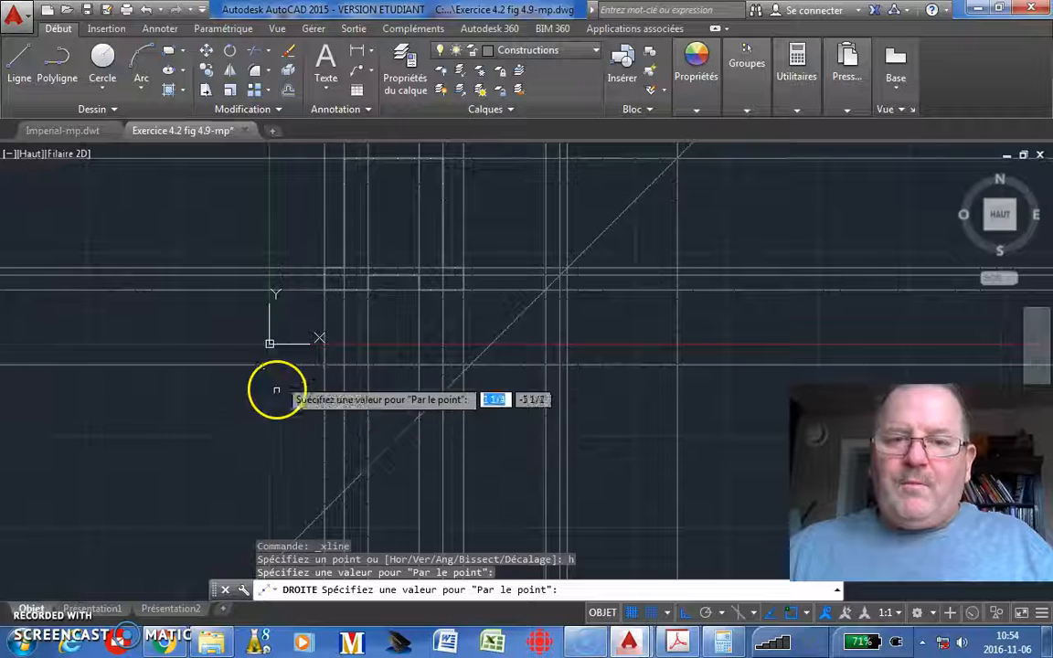
pyautogui.click(282, 454)
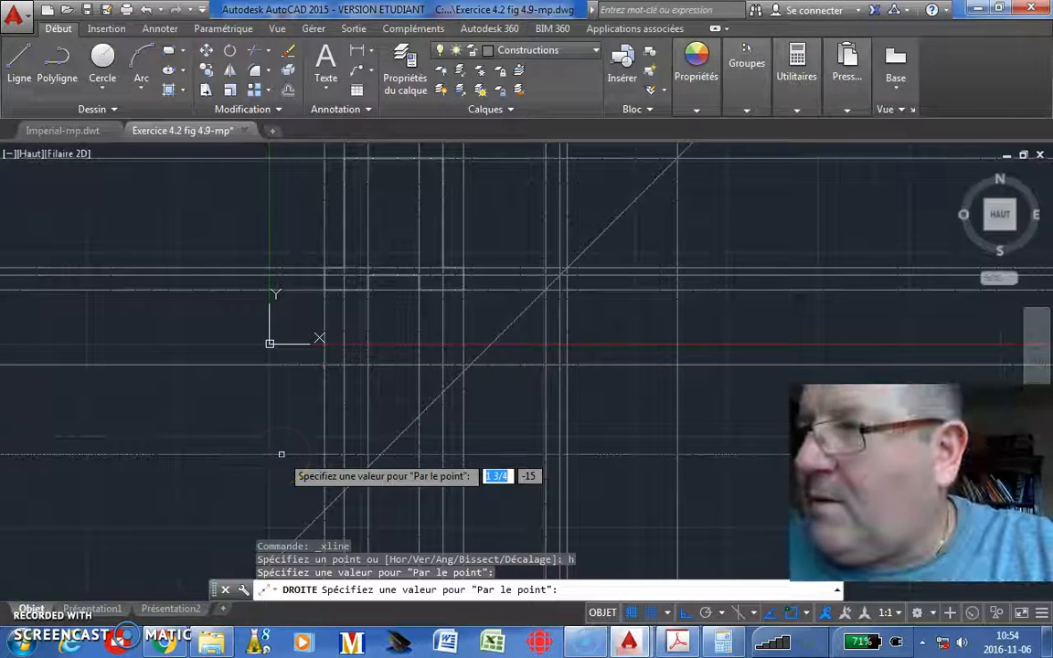
pyautogui.press('Escape')
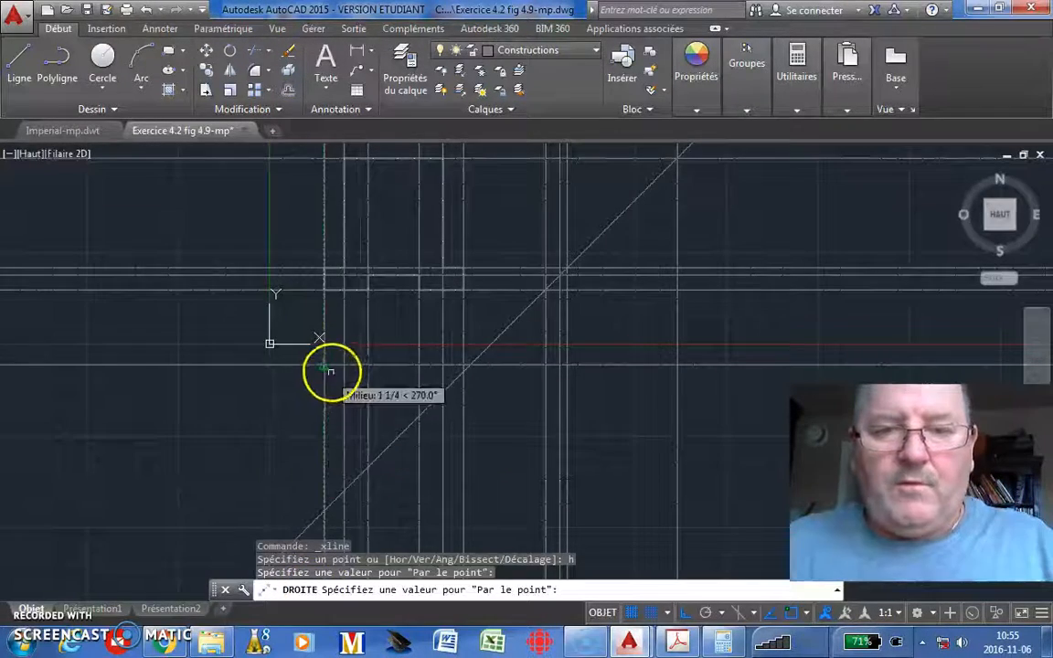
pyautogui.press('Escape')
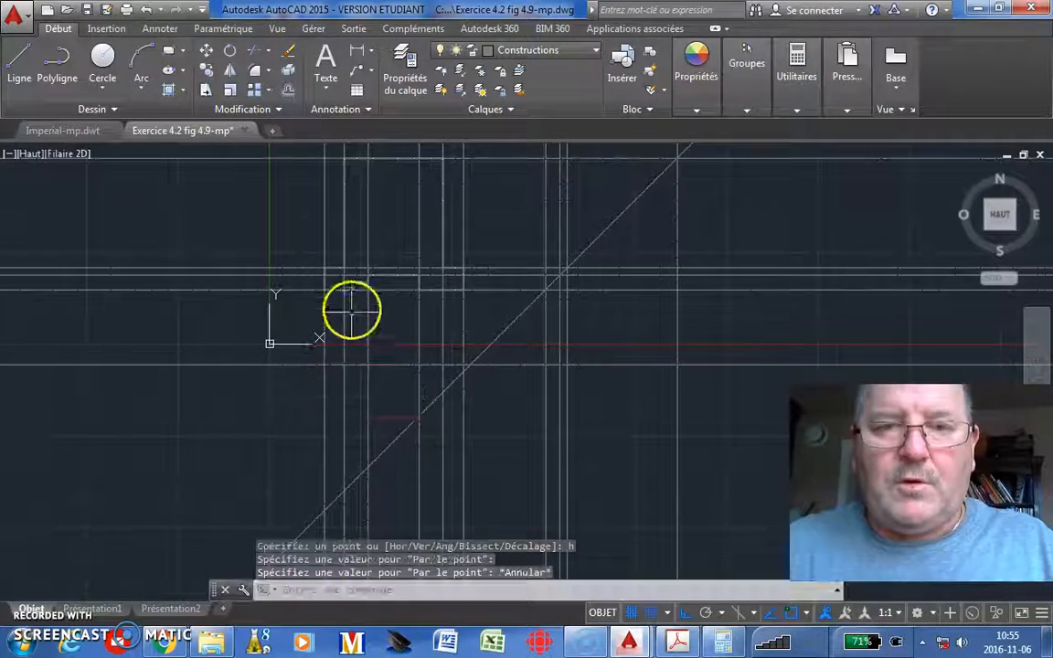
# Offset the horizontal construction line below the front view by 16.5 downward
pyautogui.click(288, 94)
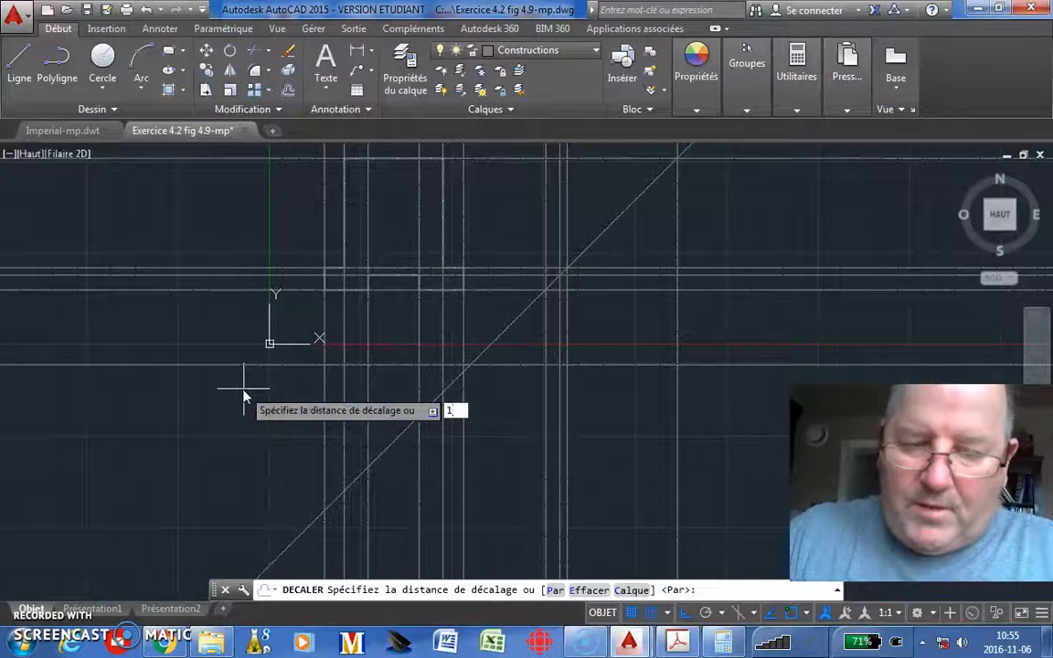
pyautogui.press('Return')
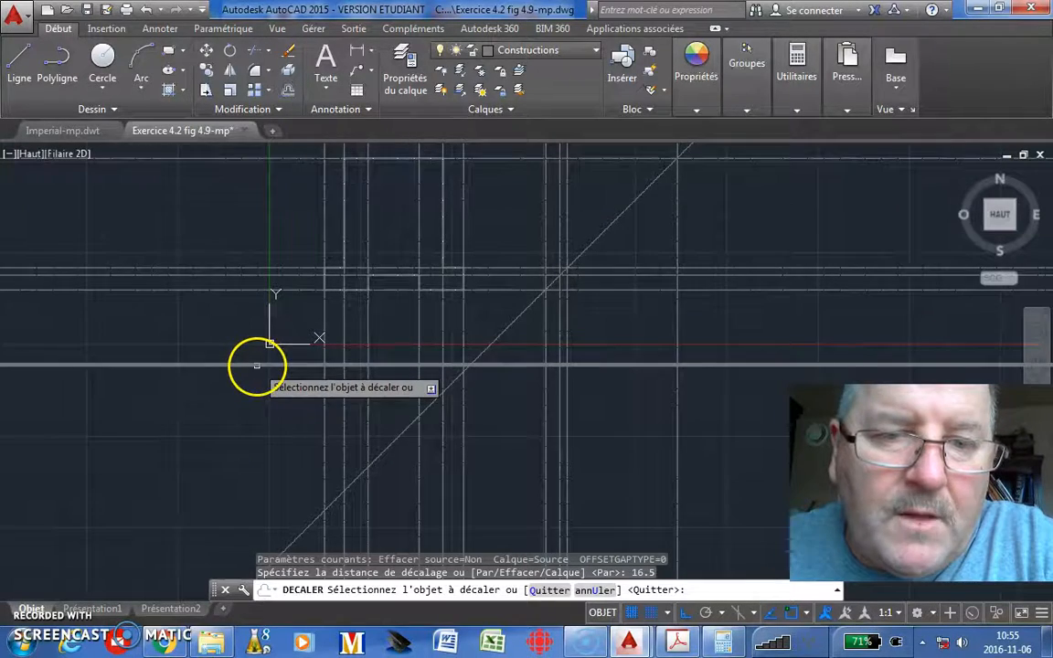
pyautogui.click(258, 364)
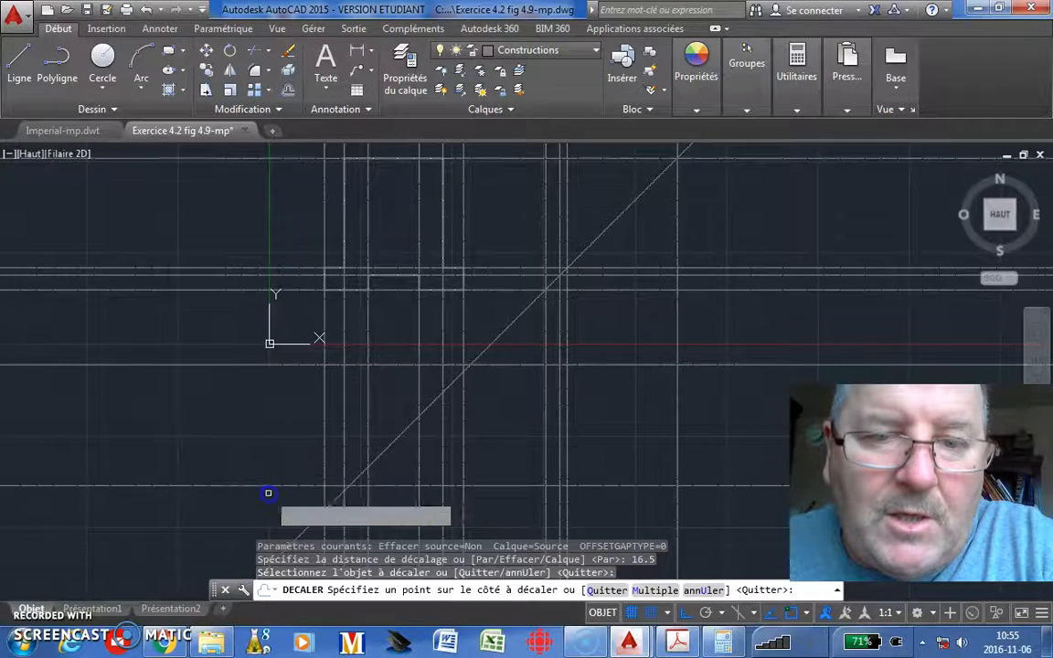
pyautogui.click(268, 492)
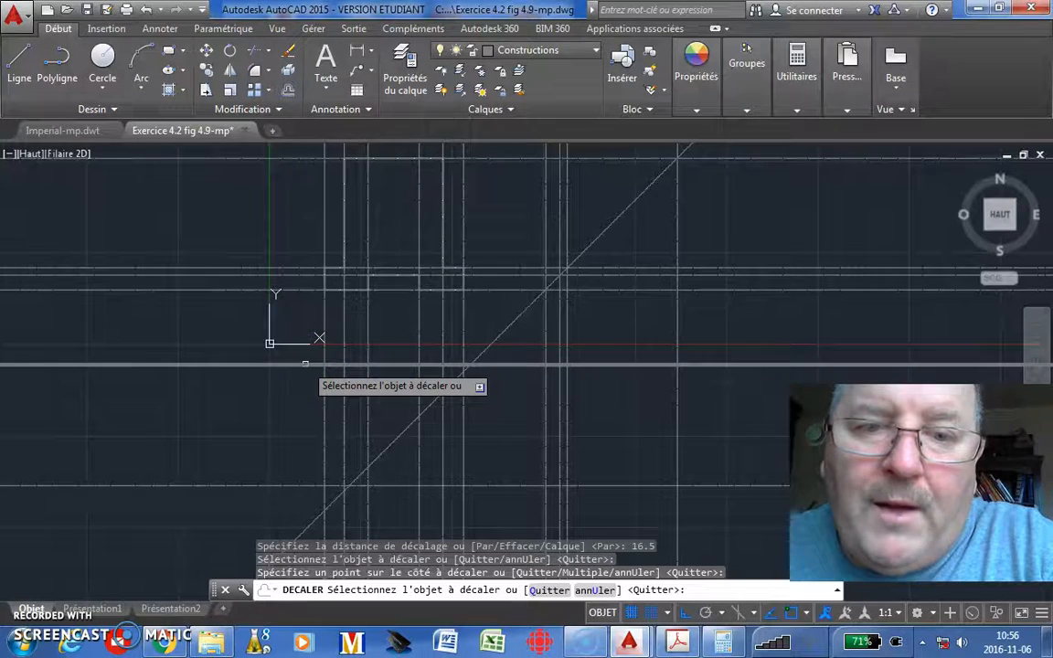
# Trim the two lower horizontal construction lines at the base's left vertical, with both horizontals and the base's outer verticals as cutting edges
pyautogui.click(247, 50)
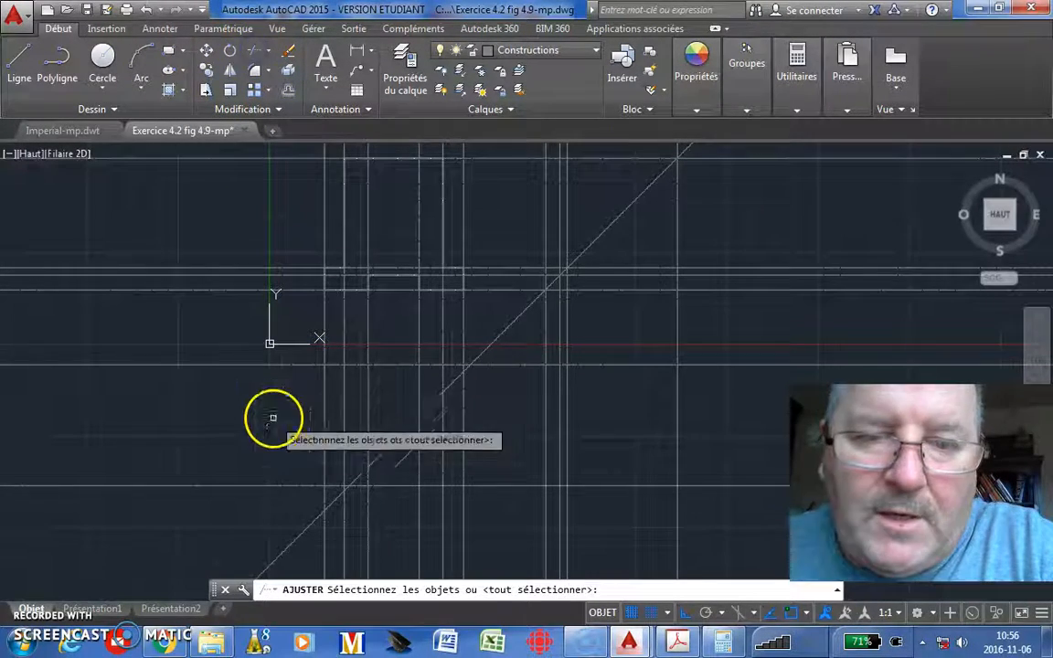
pyautogui.click(280, 364)
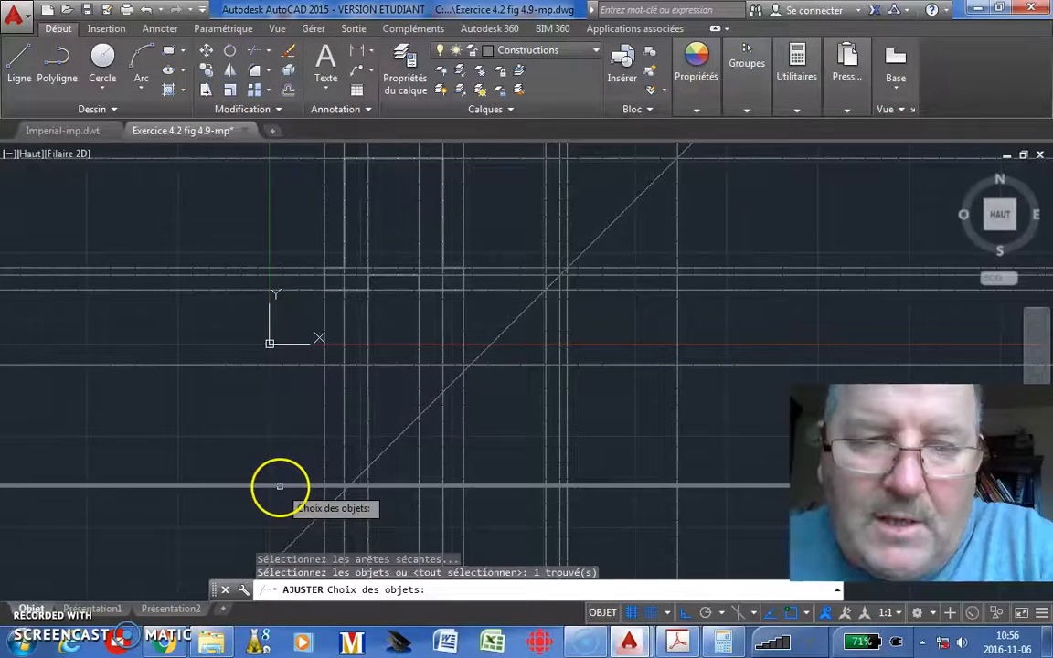
pyautogui.click(280, 486)
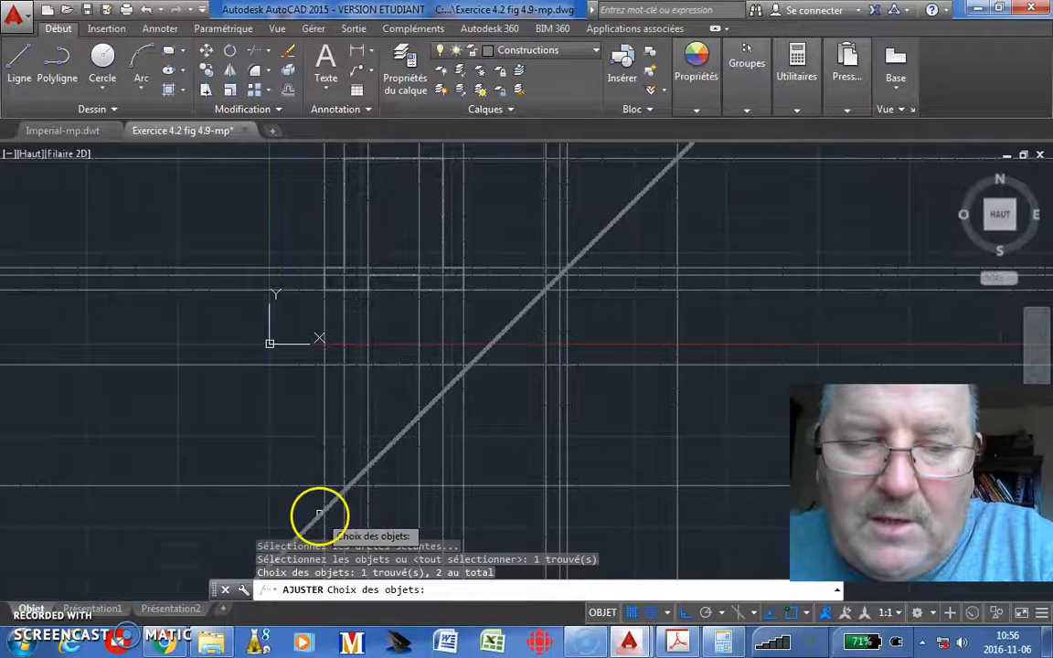
pyautogui.click(324, 500)
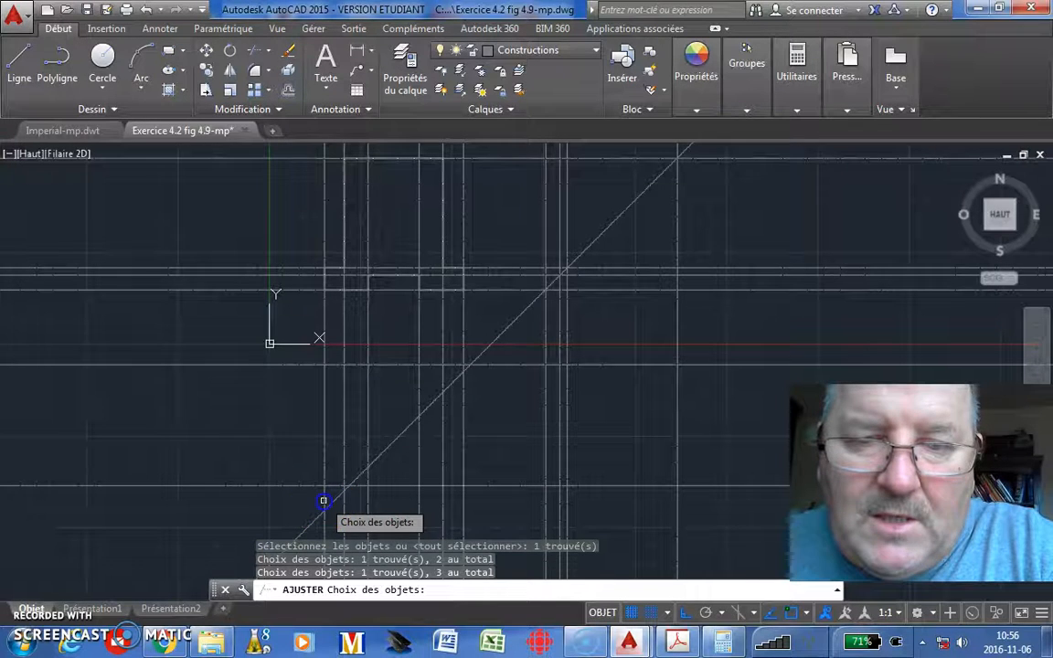
pyautogui.click(465, 523)
pyautogui.click(319, 491)
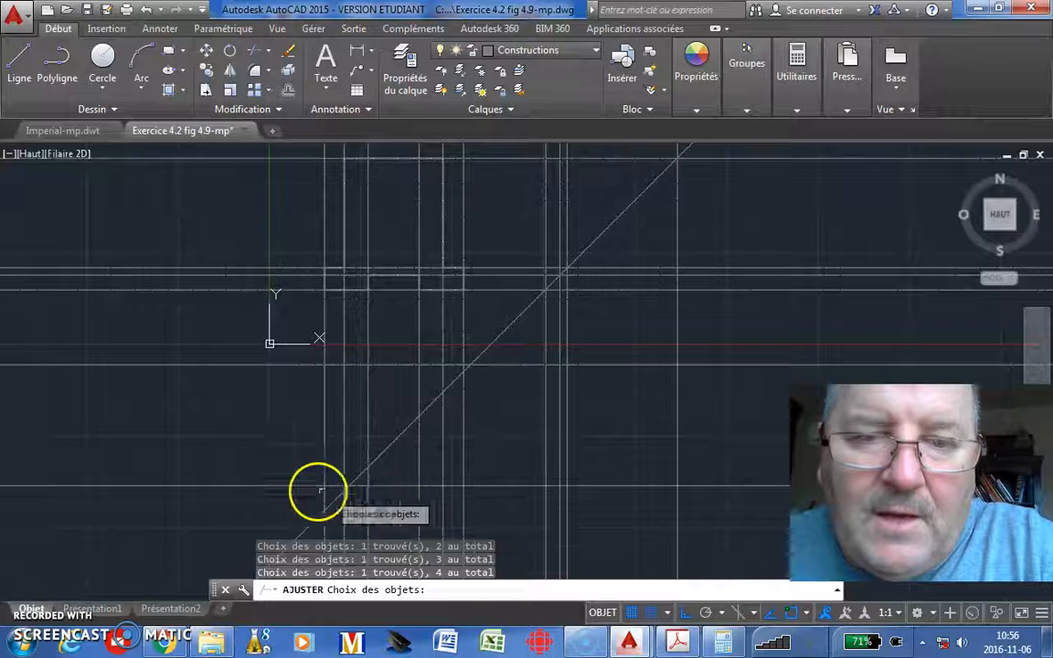
pyautogui.rightClick(284, 461)
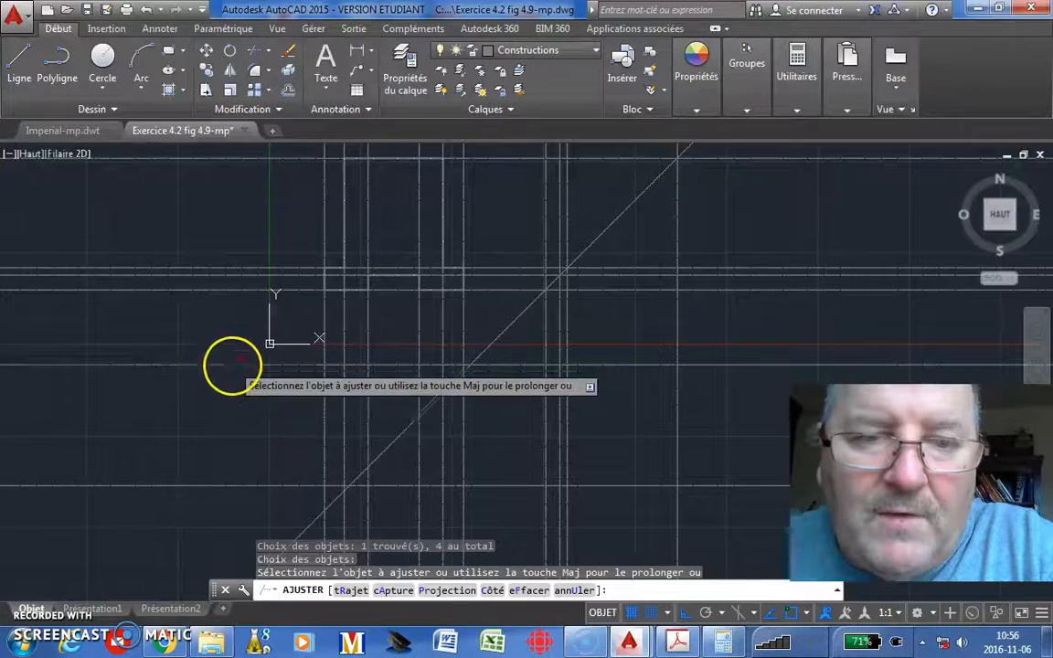
pyautogui.click(228, 489)
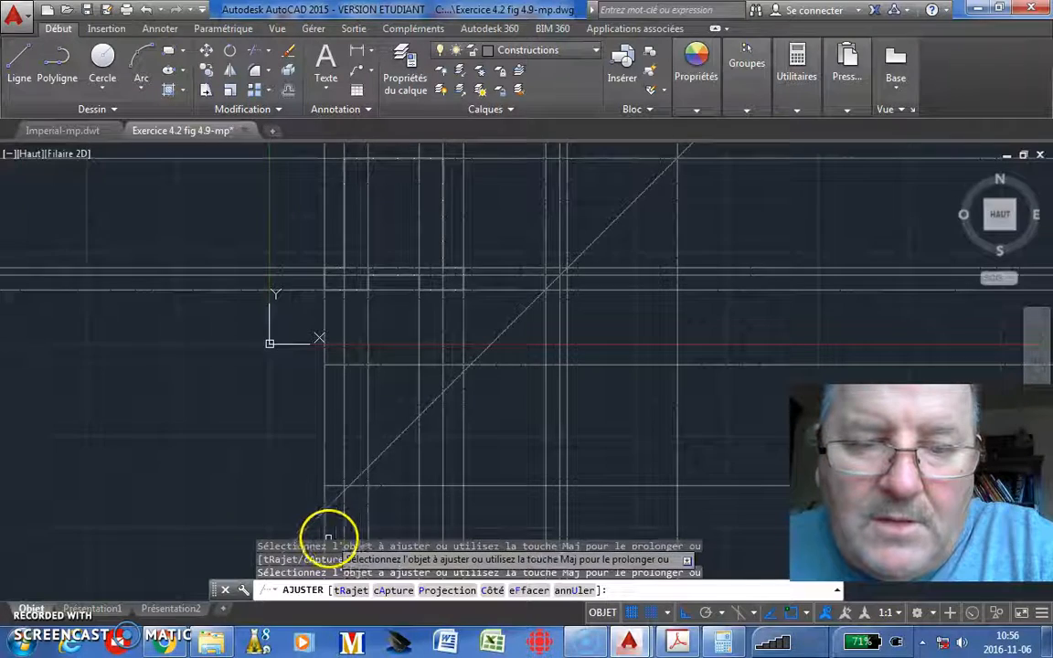
# Trim the six vertical construction lines of the top view below its lower horizontal line
pyautogui.click(383, 538)
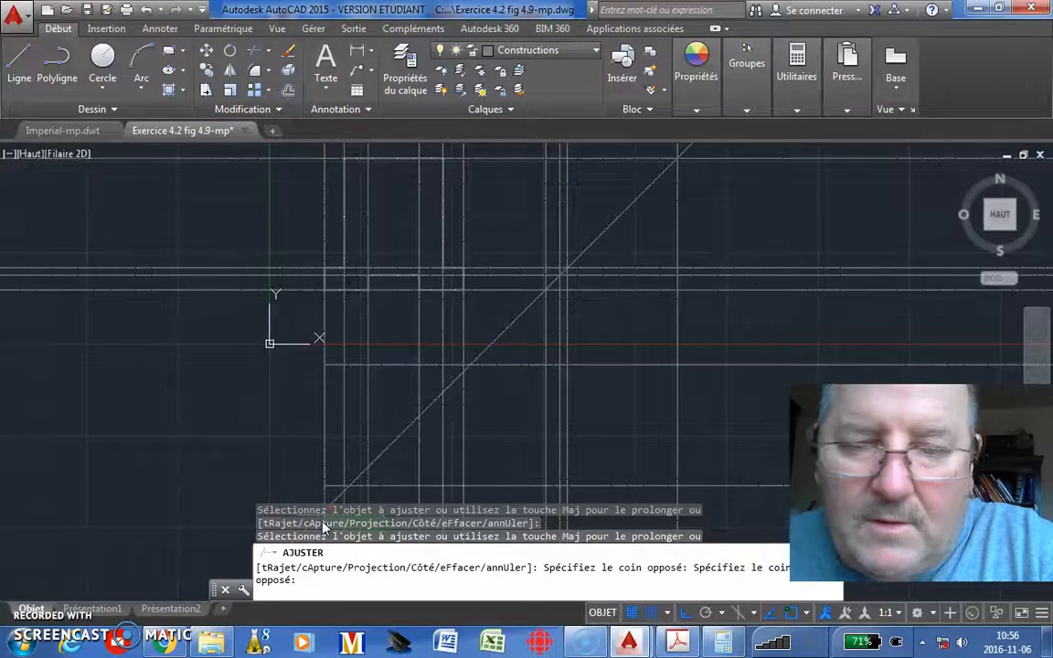
pyautogui.scroll(-2, 286, 457)
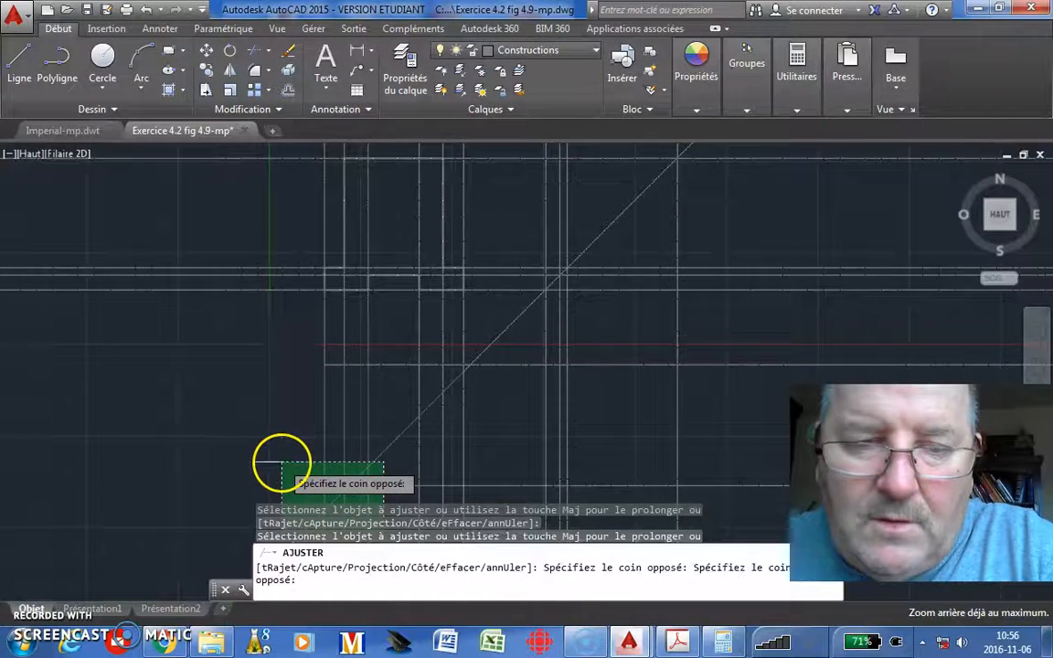
pyautogui.scroll(3, 285, 448)
pyautogui.scroll(-3, 348, 357)
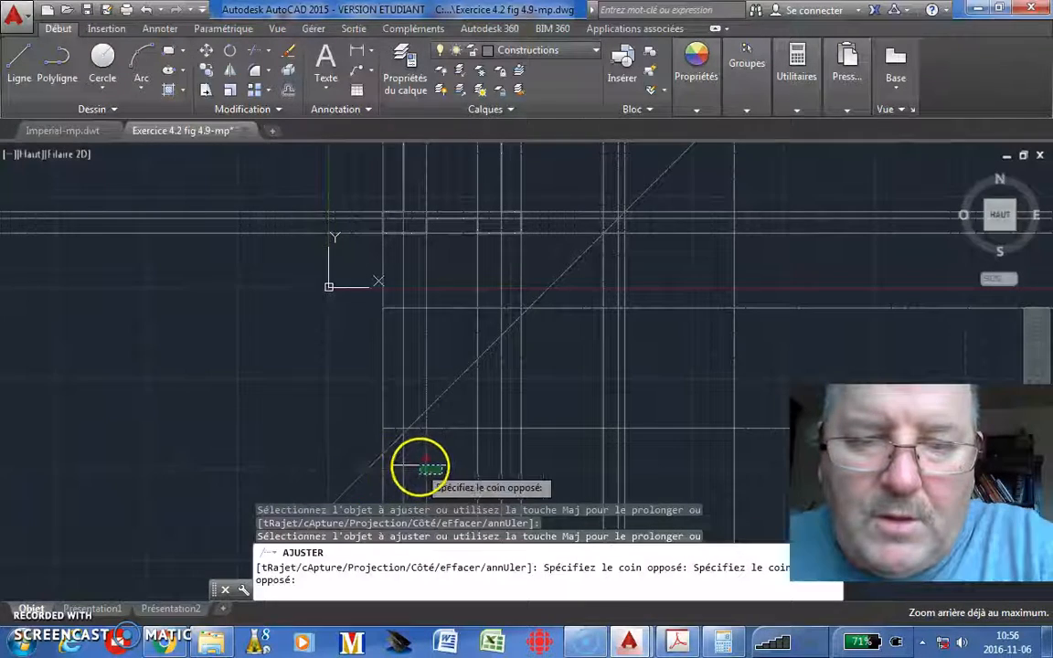
pyautogui.moveTo(425, 465); pyautogui.dragTo(418, 338, button='middle')
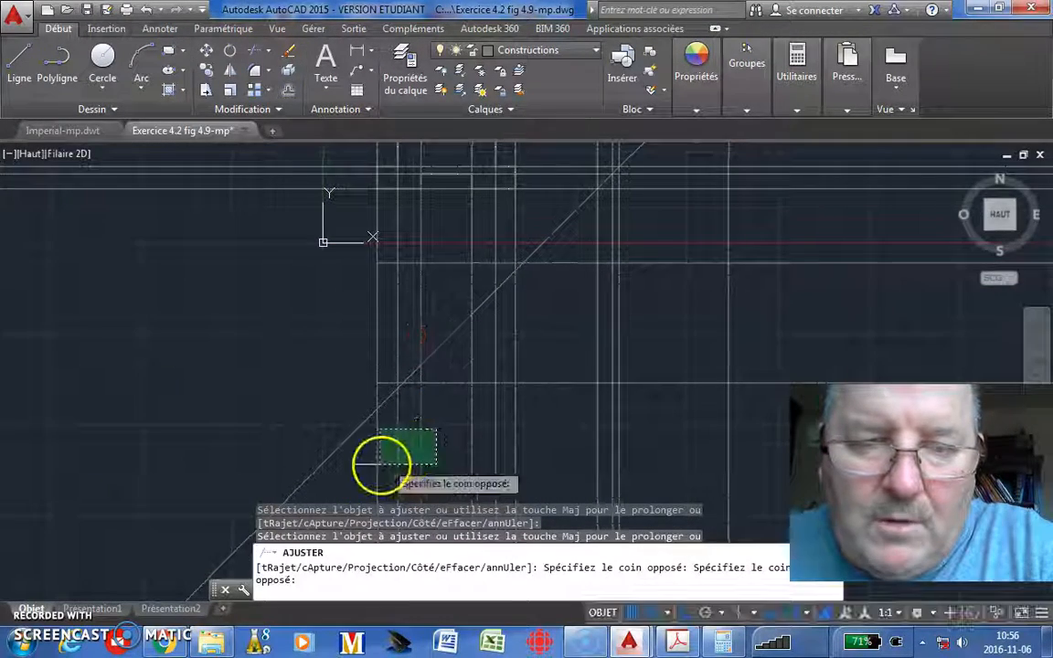
pyautogui.click(375, 454)
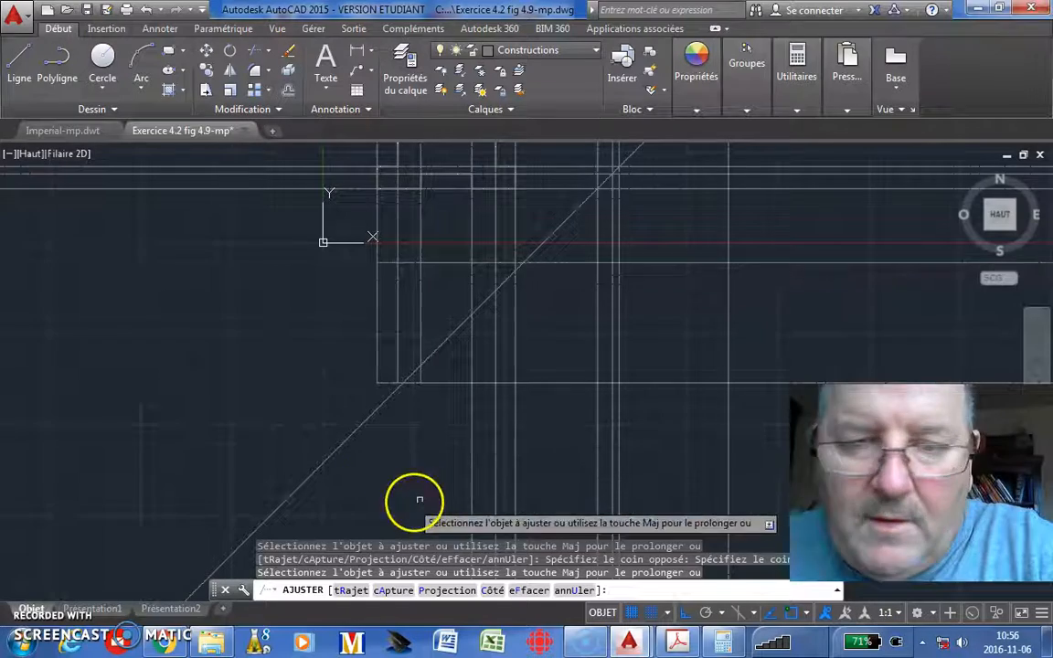
pyautogui.click(545, 448)
pyautogui.click(454, 425)
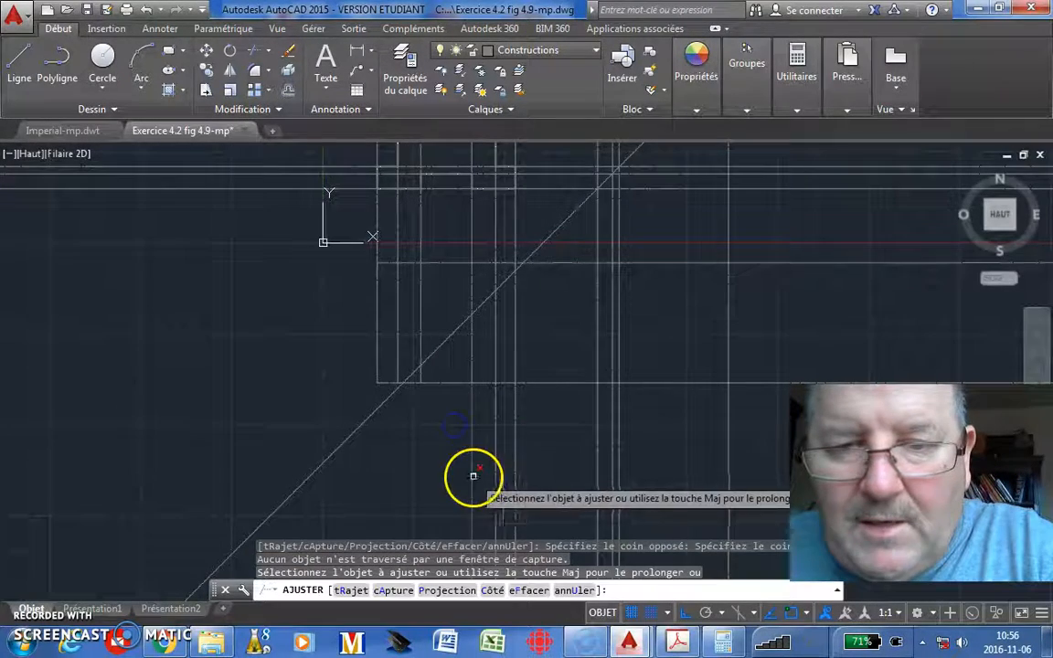
pyautogui.click(523, 438)
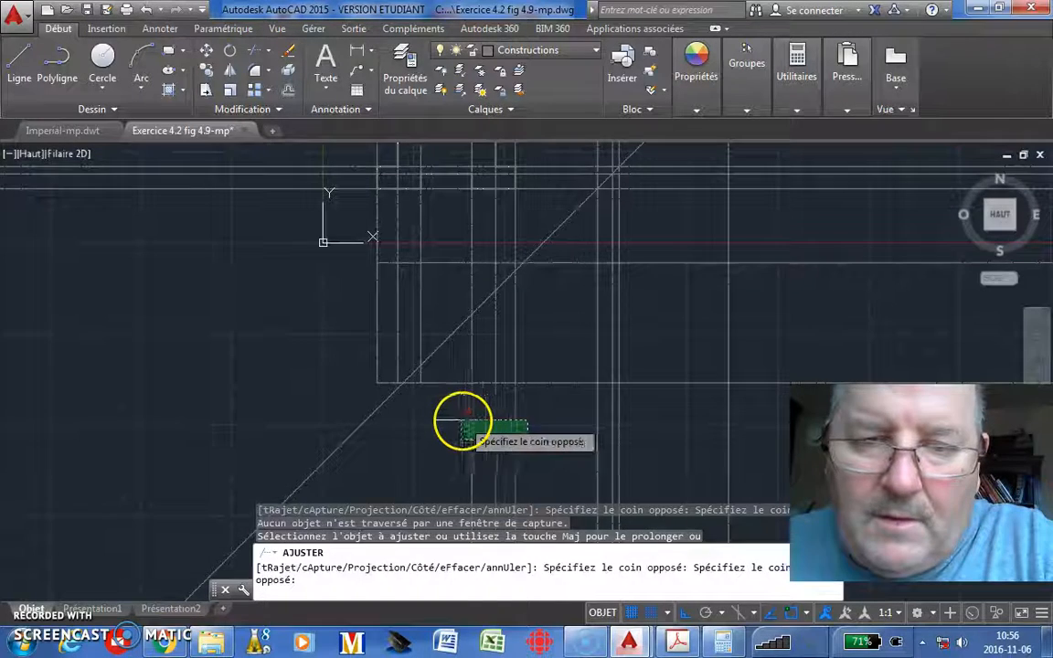
pyautogui.click(464, 422)
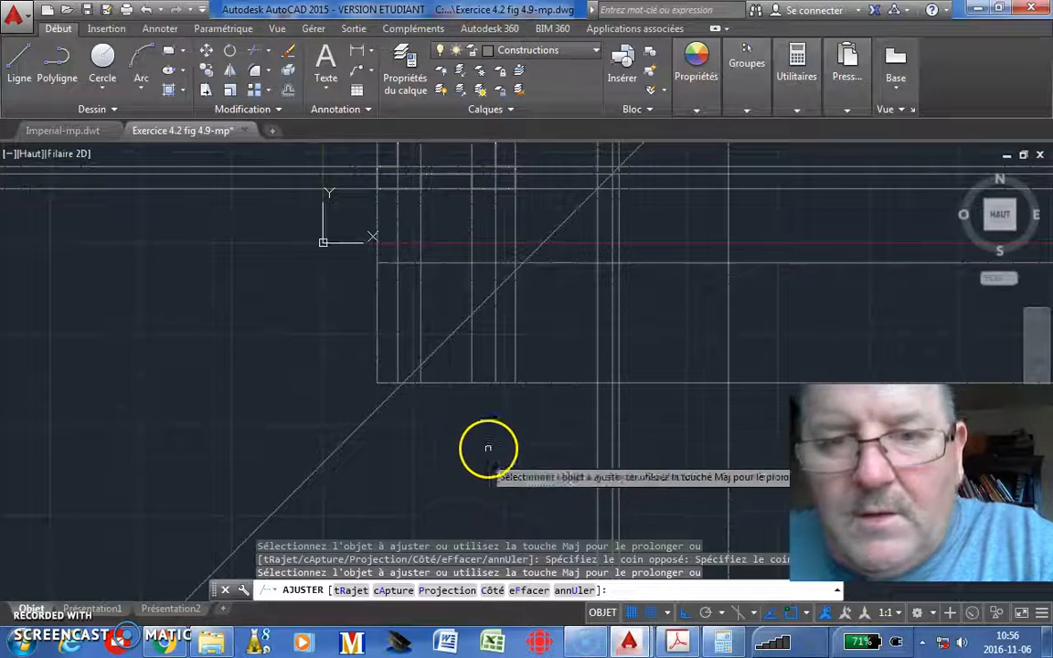
# Trim the six vertical construction lines above the top view's upper horizontal line, clearing the gap under the front view
pyautogui.click(436, 228)
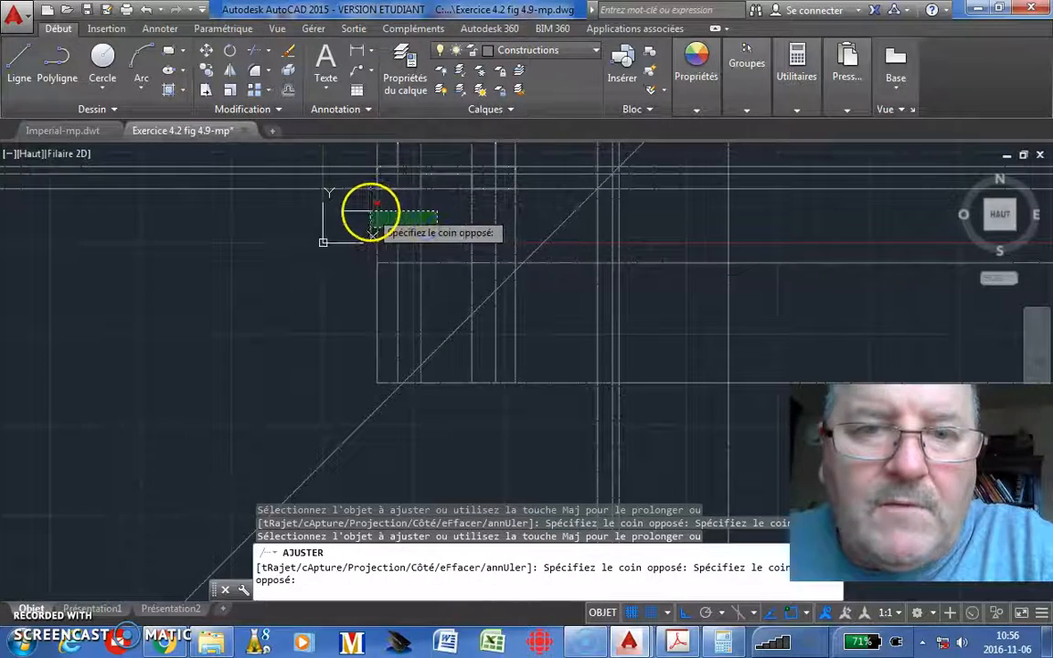
pyautogui.click(372, 230)
pyautogui.click(533, 221)
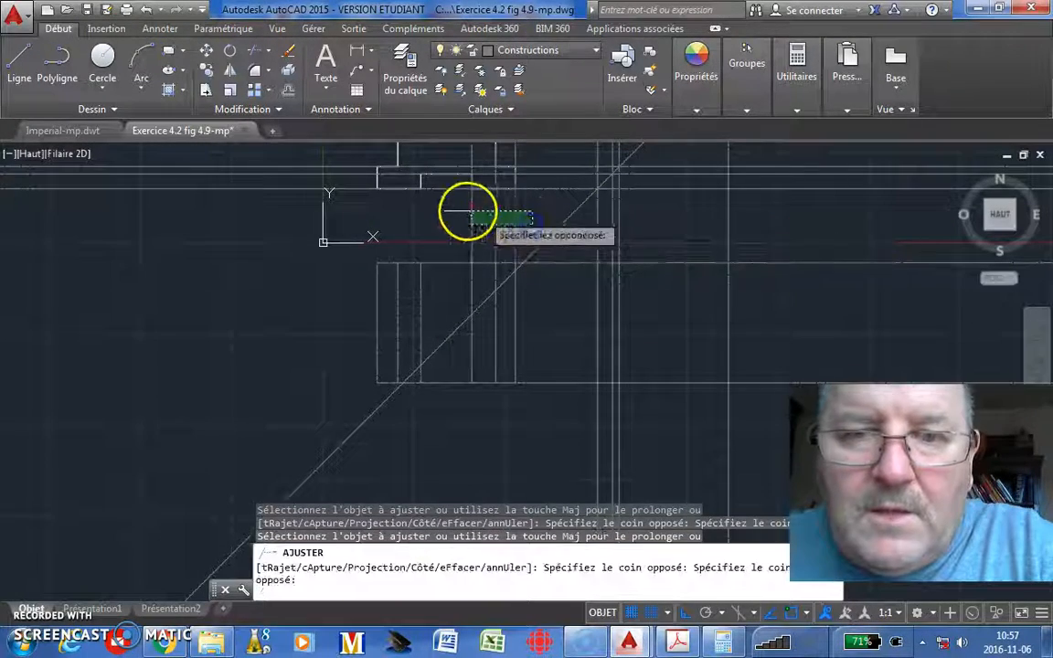
pyautogui.click(466, 216)
pyautogui.moveTo(543, 289); pyautogui.dragTo(529, 457, button='middle')
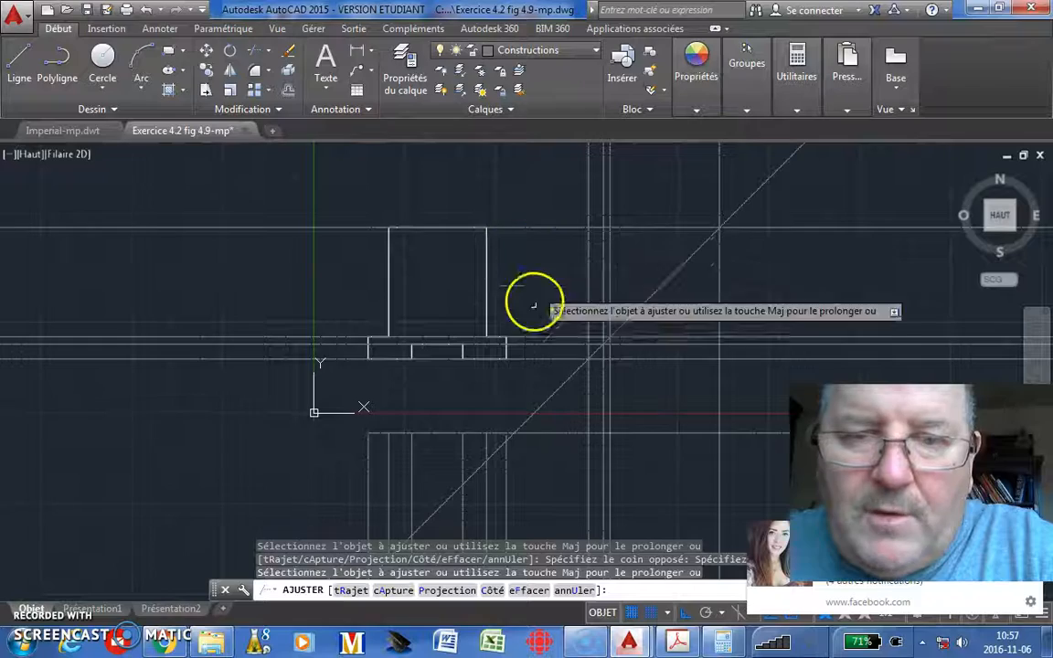
pyautogui.moveTo(509, 391)
pyautogui.mouseDown(button='middle')
pyautogui.moveTo(506, 320)
pyautogui.moveTo(486, 365)
pyautogui.mouseUp(button='middle')
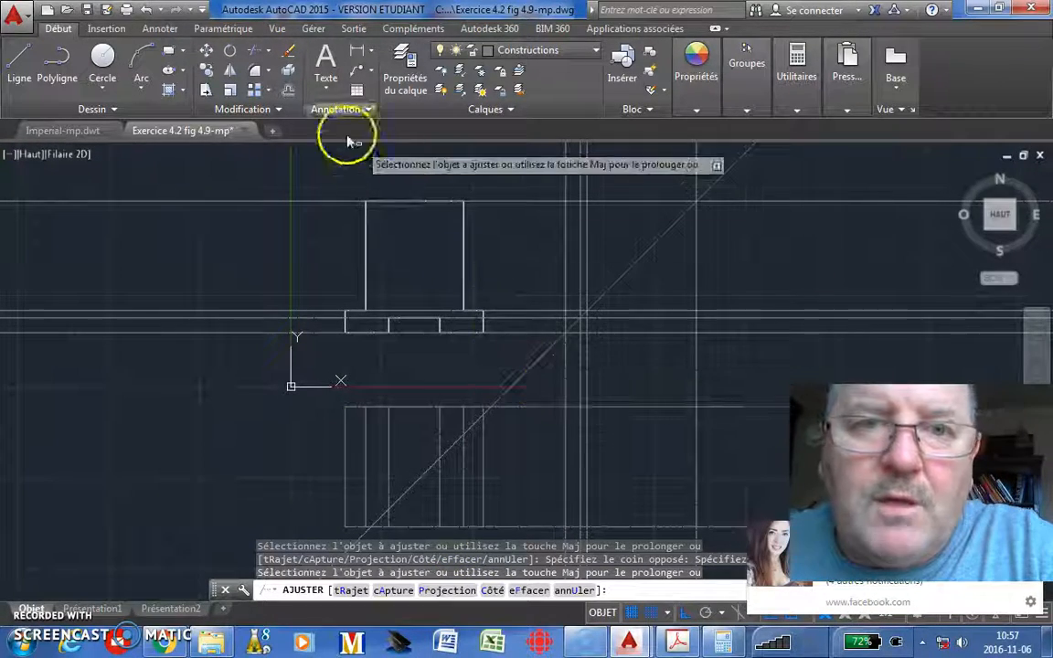
# Trim both ends of the 45° line to the outermost verticals of the side view
pyautogui.click(256, 55)
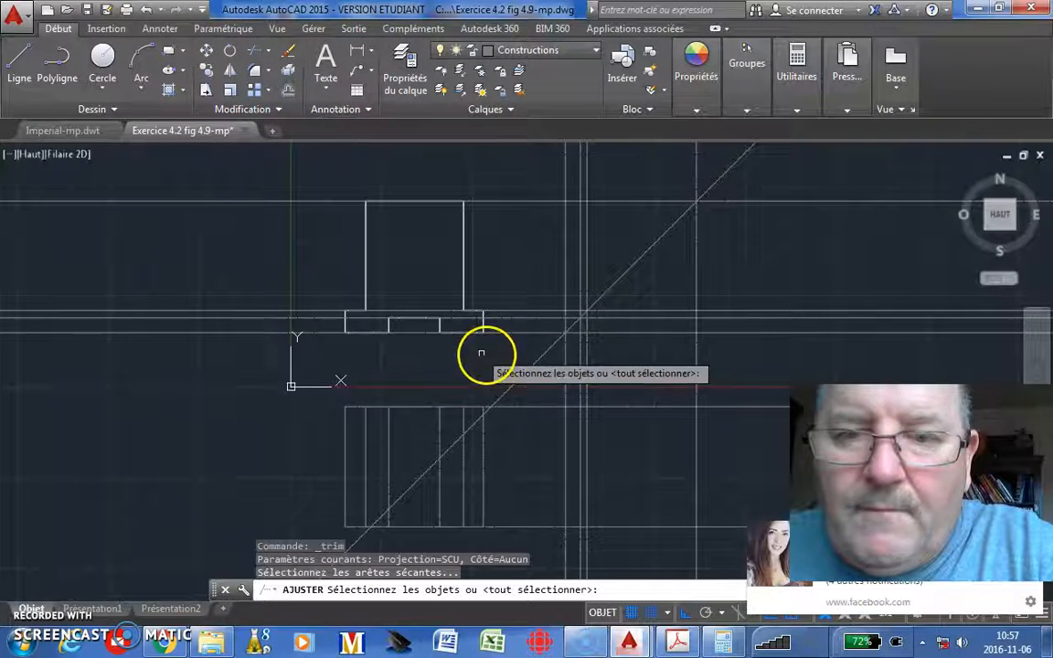
pyautogui.click(565, 356)
pyautogui.click(694, 225)
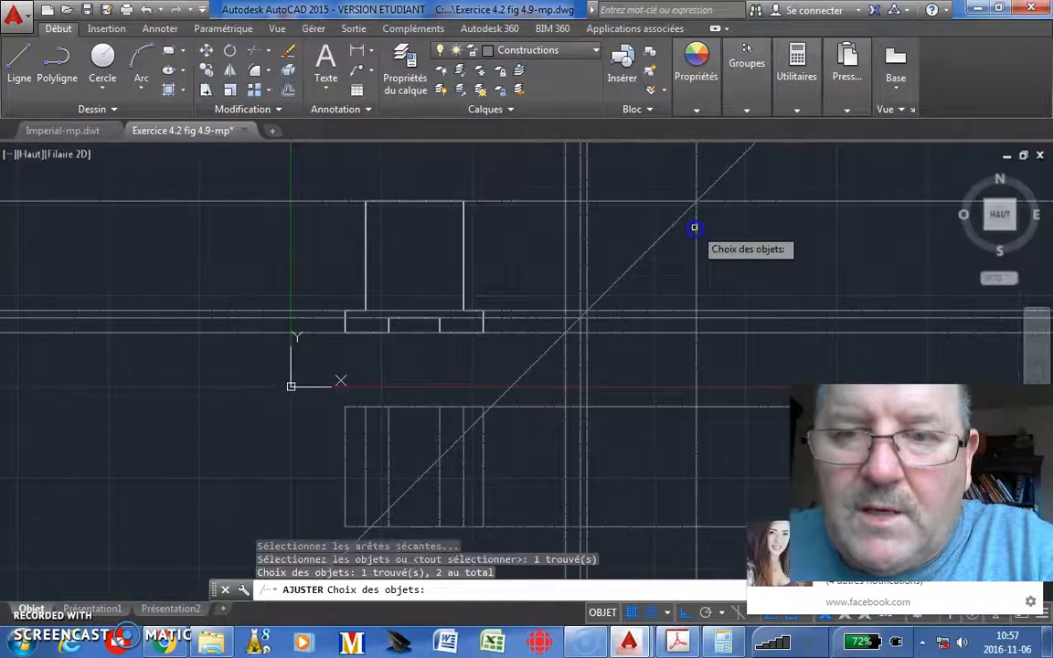
pyautogui.press('Return')
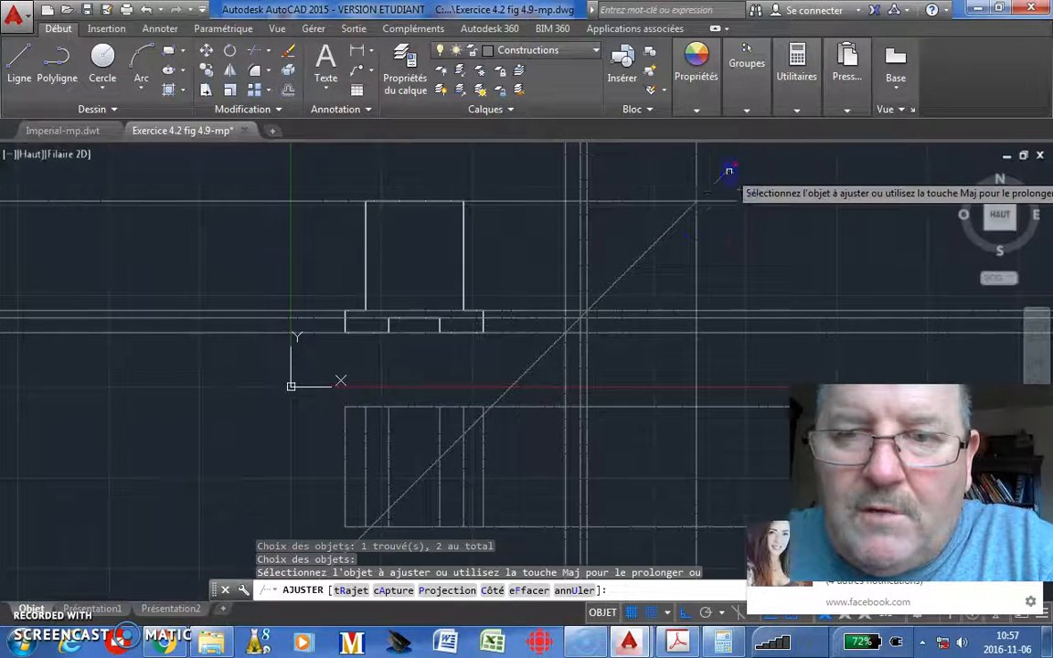
pyautogui.click(729, 171)
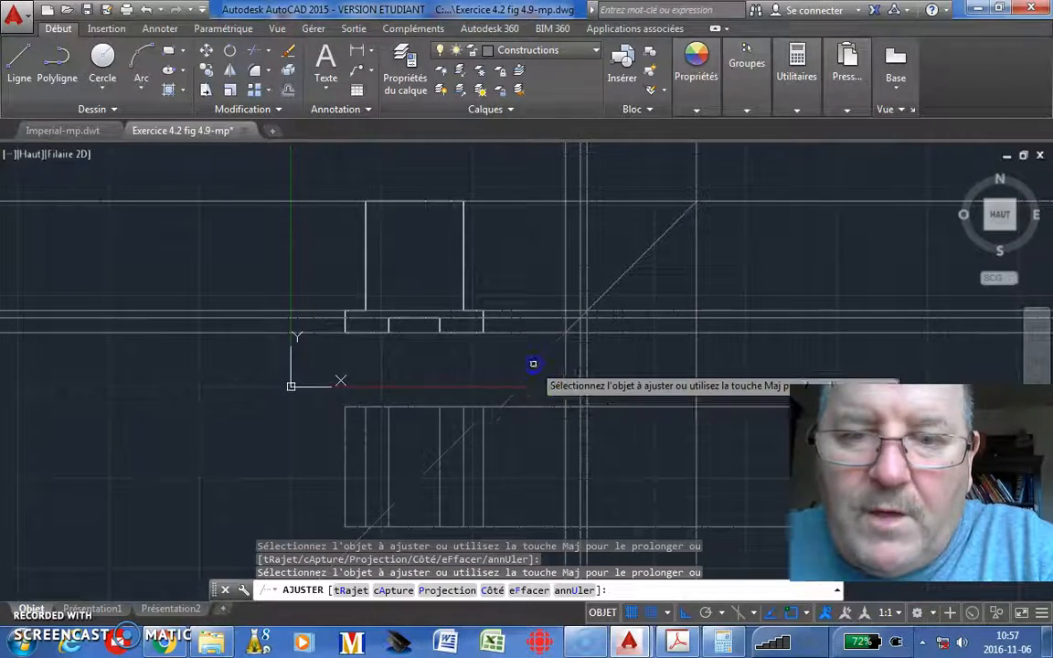
pyautogui.click(426, 474)
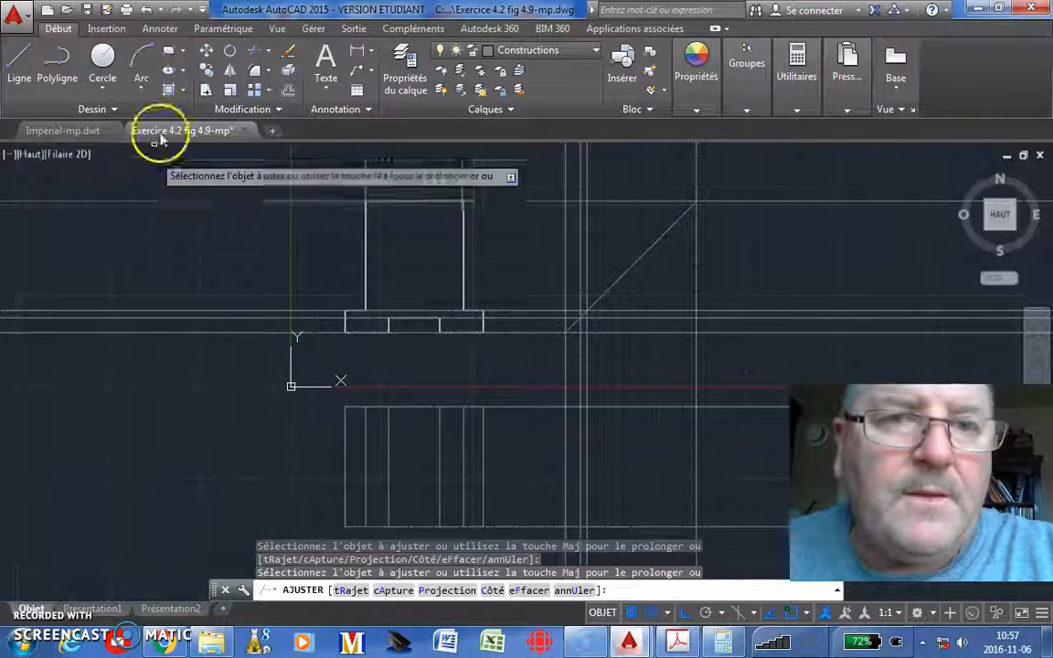
# Trim the side view's four vertical construction lines above its upper horizontal, with its outer verticals and top and bottom horizontals as cutting edges
pyautogui.click(257, 55)
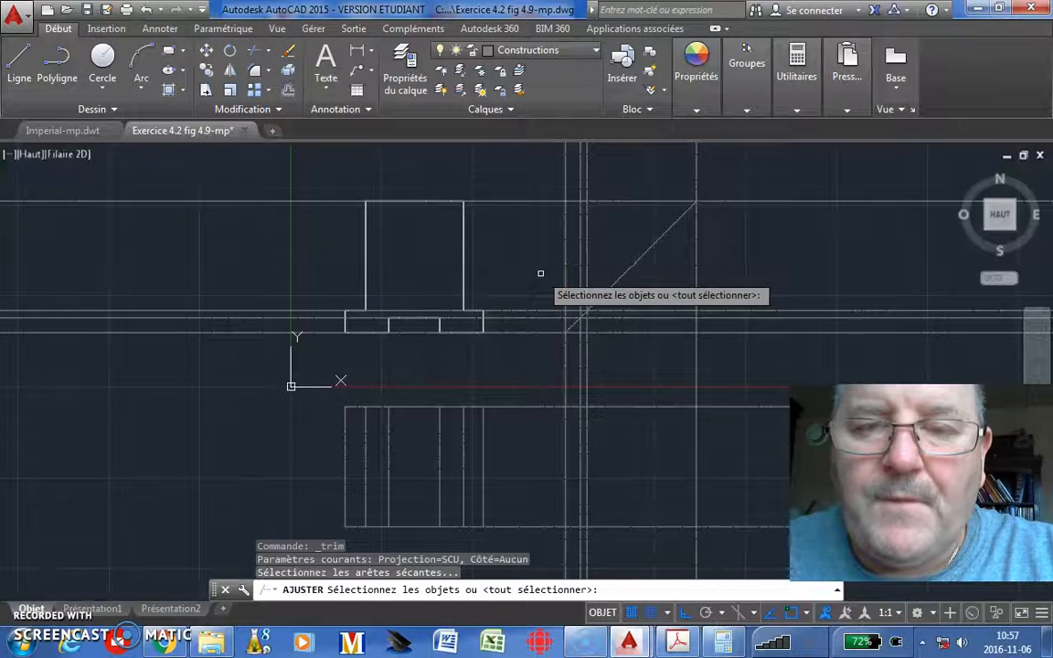
pyautogui.click(283, 54)
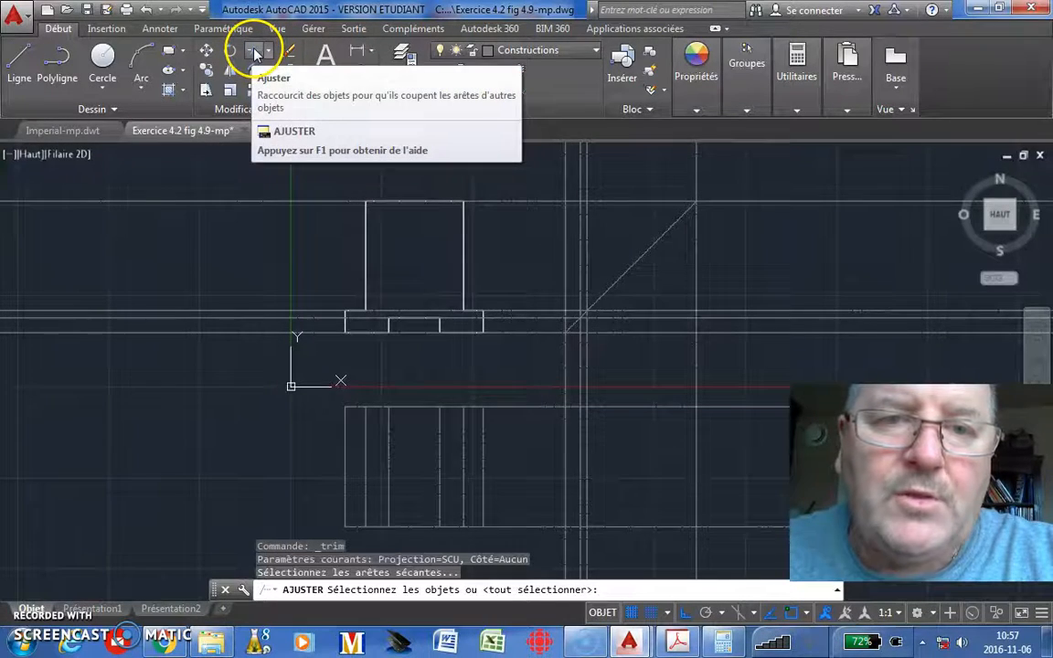
pyautogui.click(565, 245)
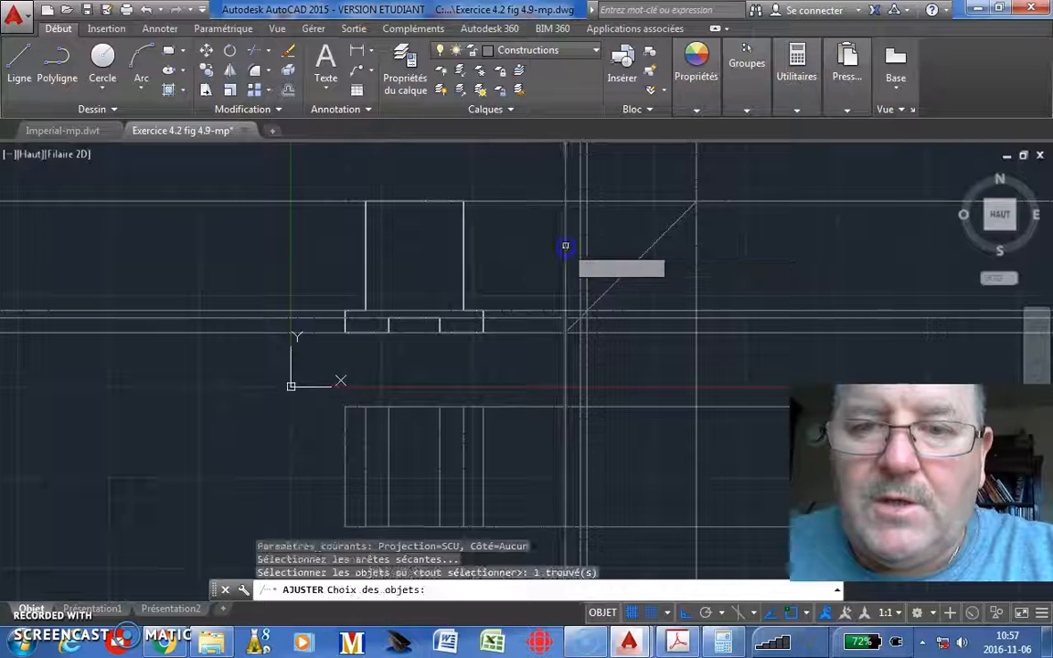
pyautogui.click(639, 200)
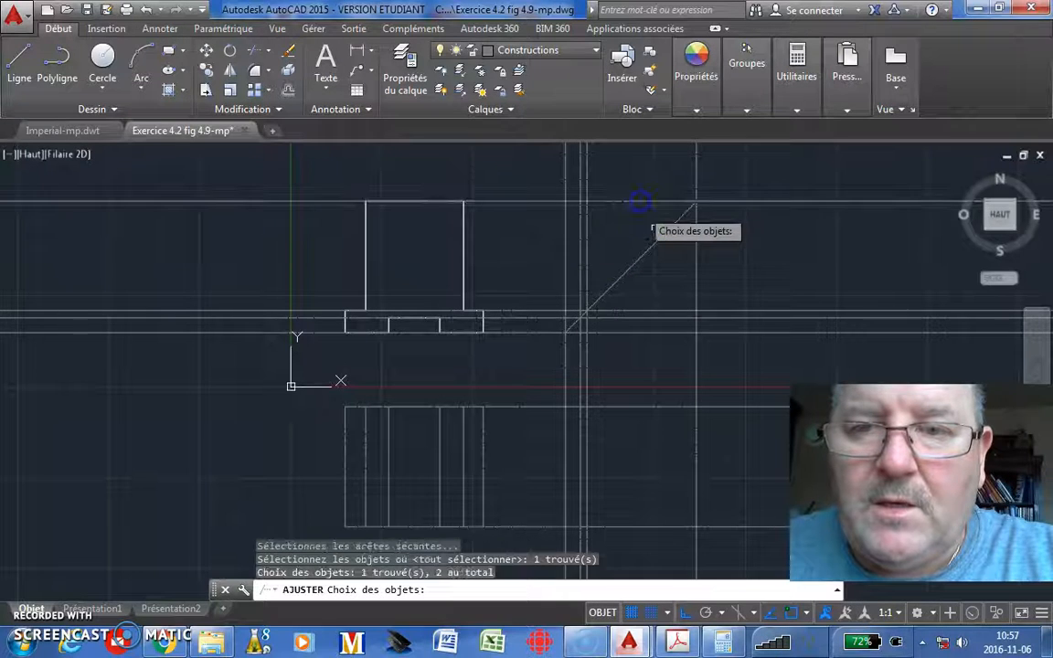
pyautogui.click(695, 291)
pyautogui.click(648, 333)
pyautogui.rightClick(725, 375)
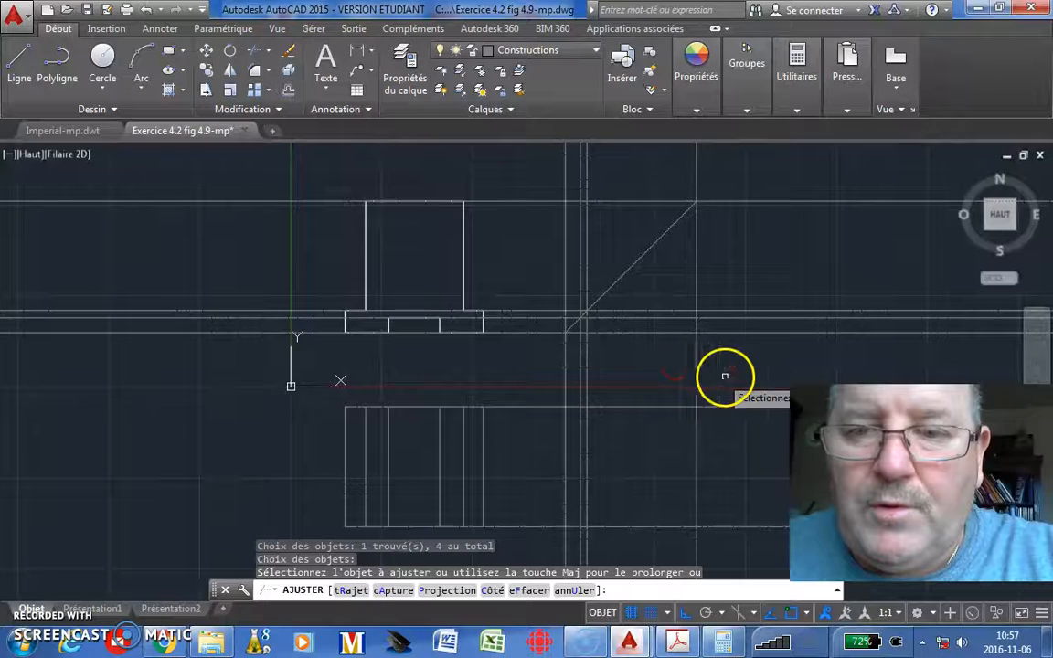
pyautogui.click(736, 171)
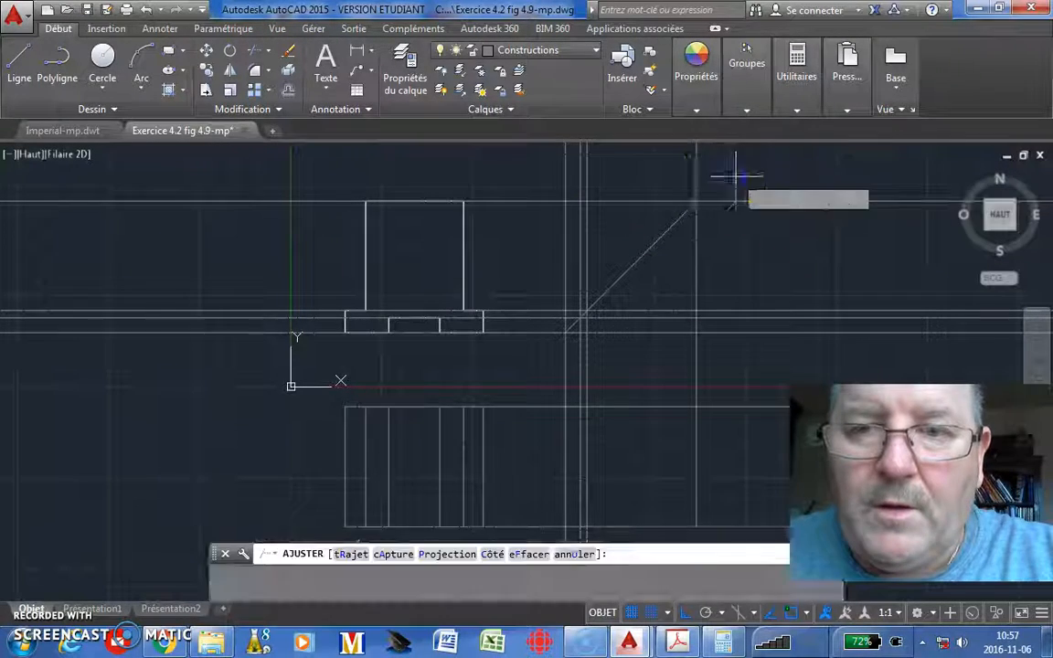
pyautogui.click(543, 155)
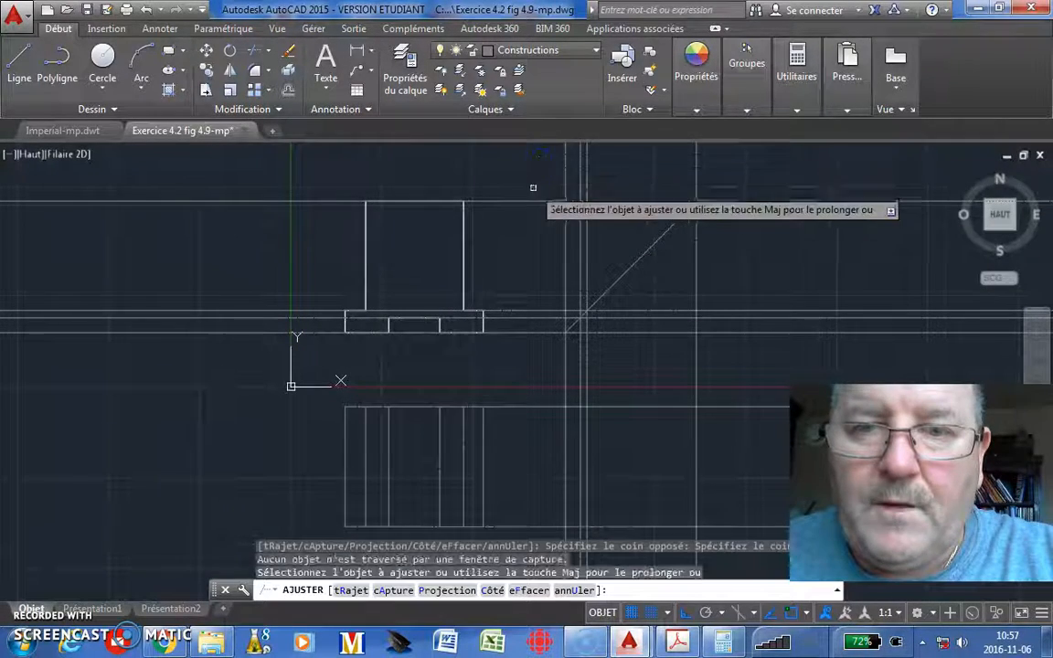
pyautogui.click(709, 167)
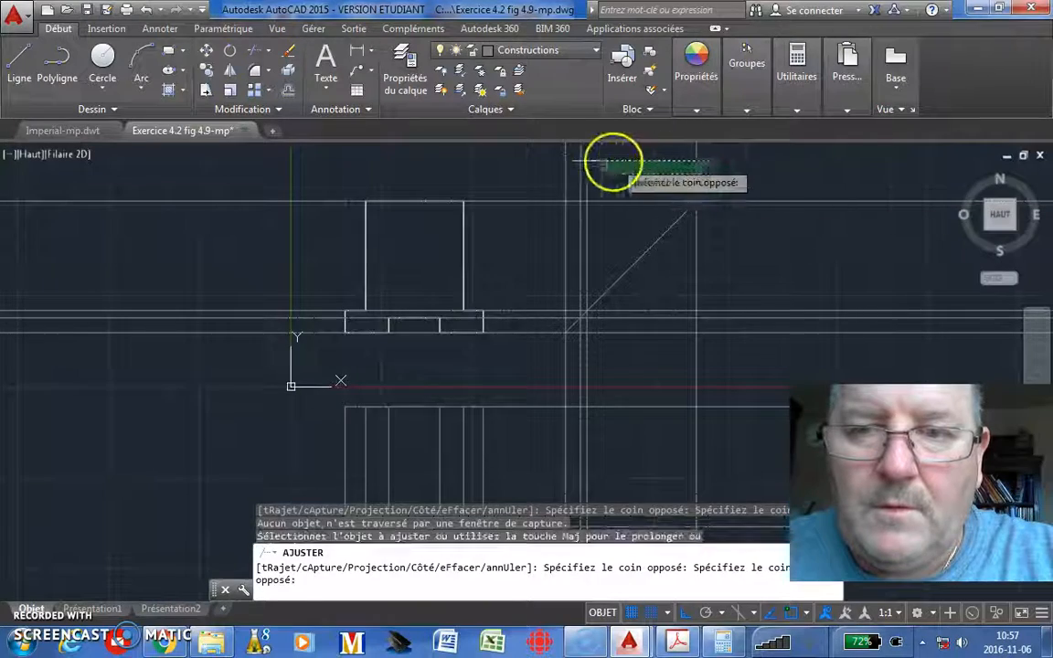
pyautogui.click(543, 158)
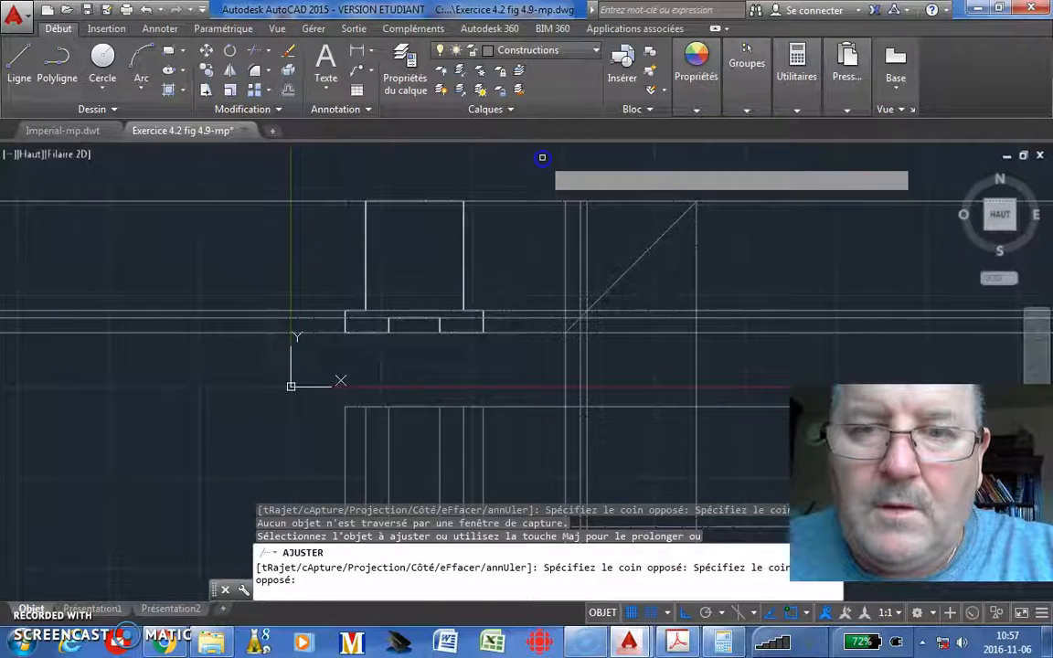
# Trim the four horizontal construction lines on both sides of the side view, back to its outermost verticals
pyautogui.click(541, 358)
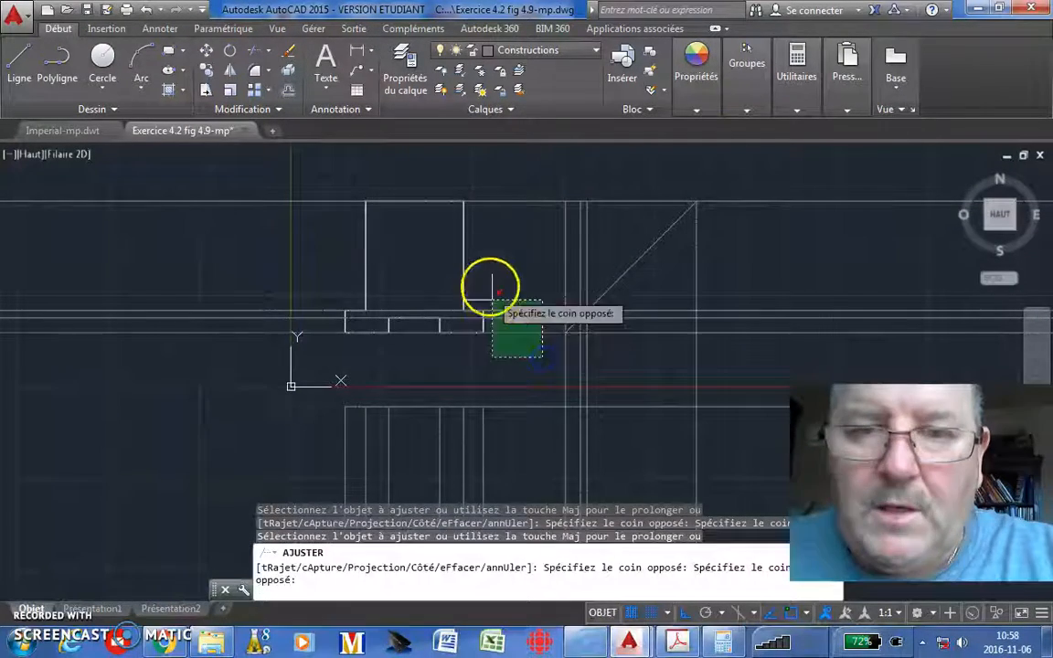
pyautogui.click(501, 193)
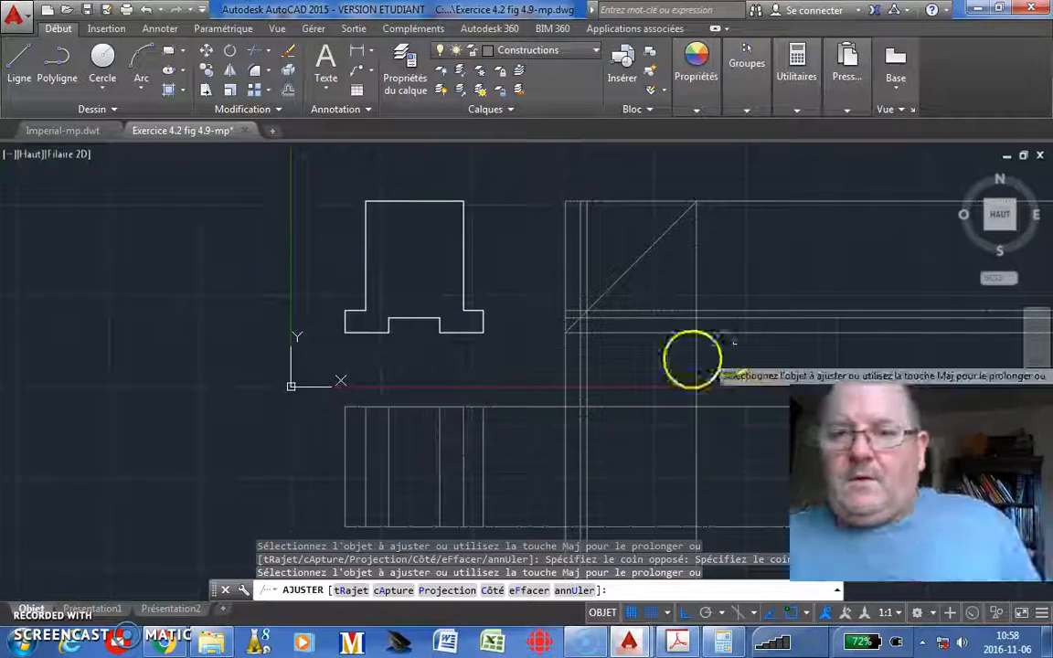
pyautogui.click(758, 347)
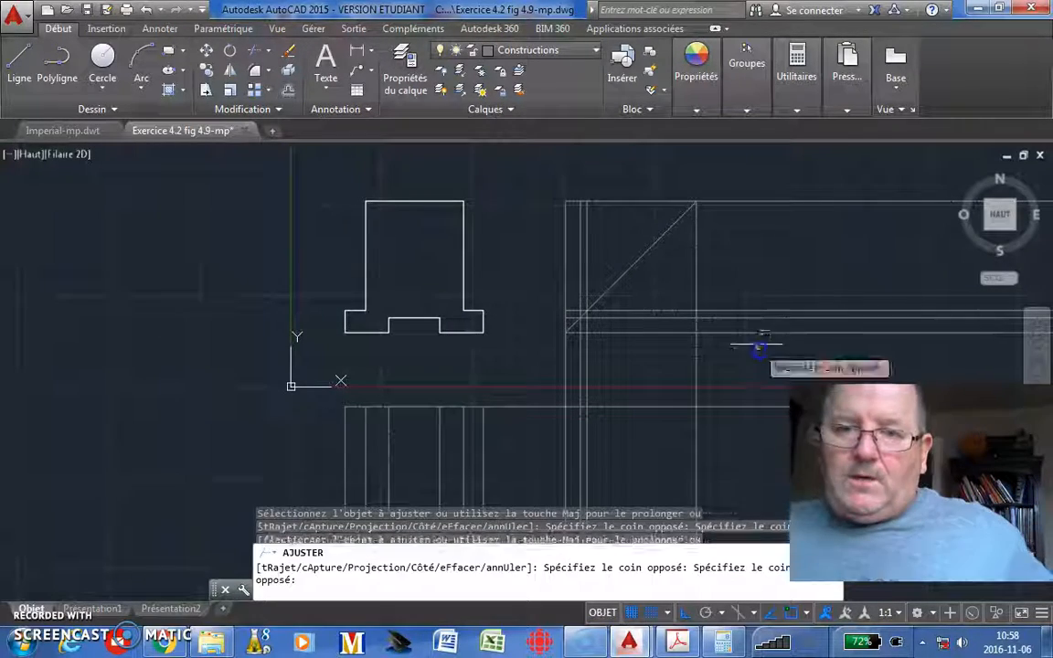
pyautogui.click(724, 173)
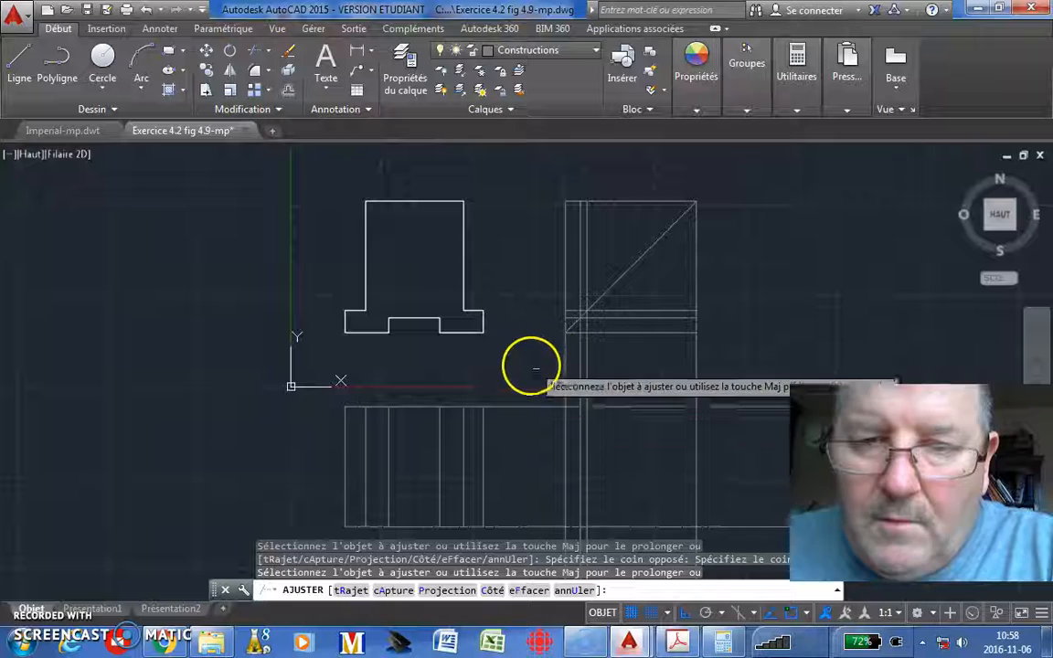